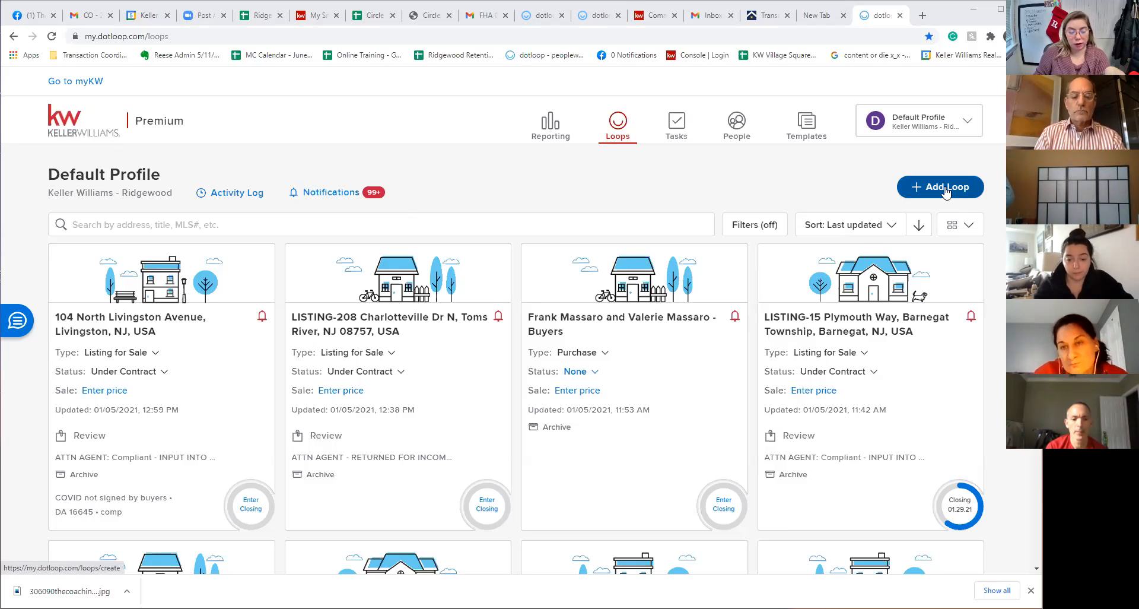
Start a new loop from the Loops page
click(945, 189)
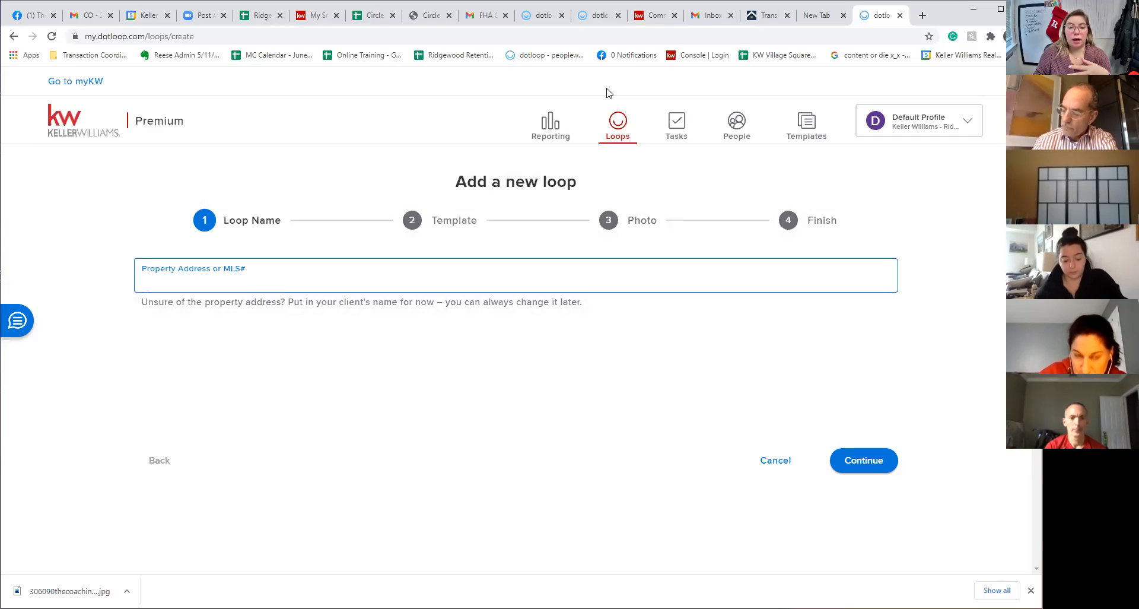
click(828, 70)
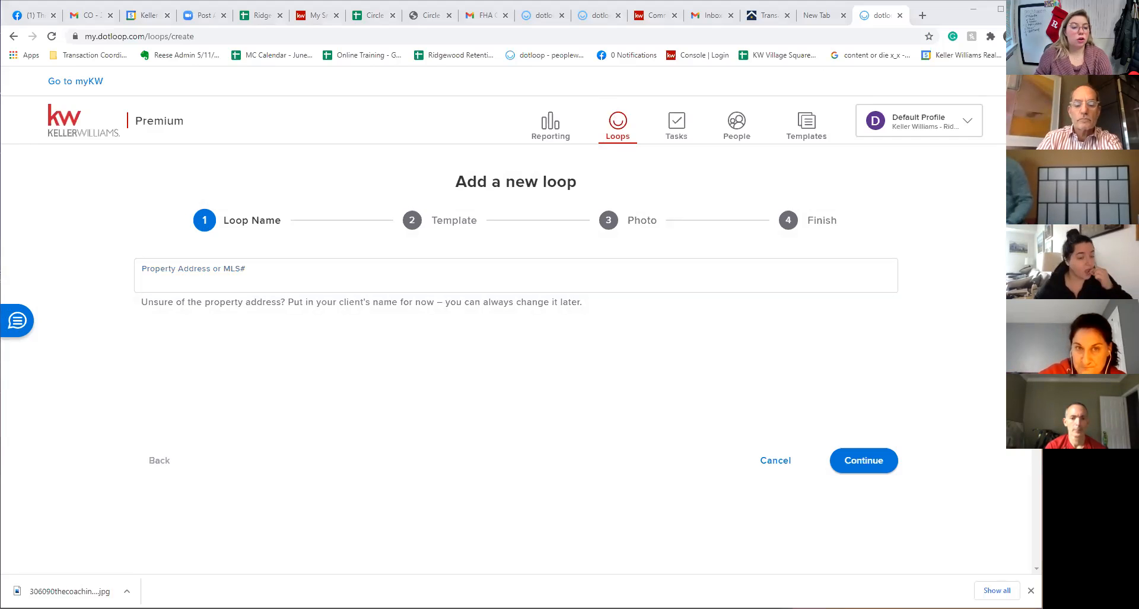
click(567, 281)
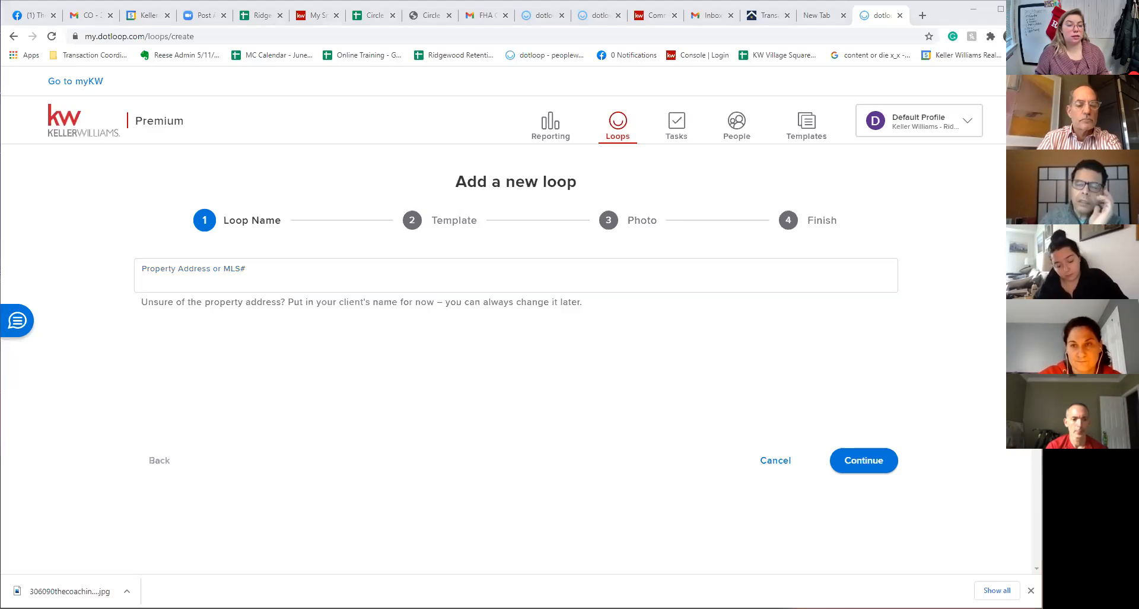
click(375, 278)
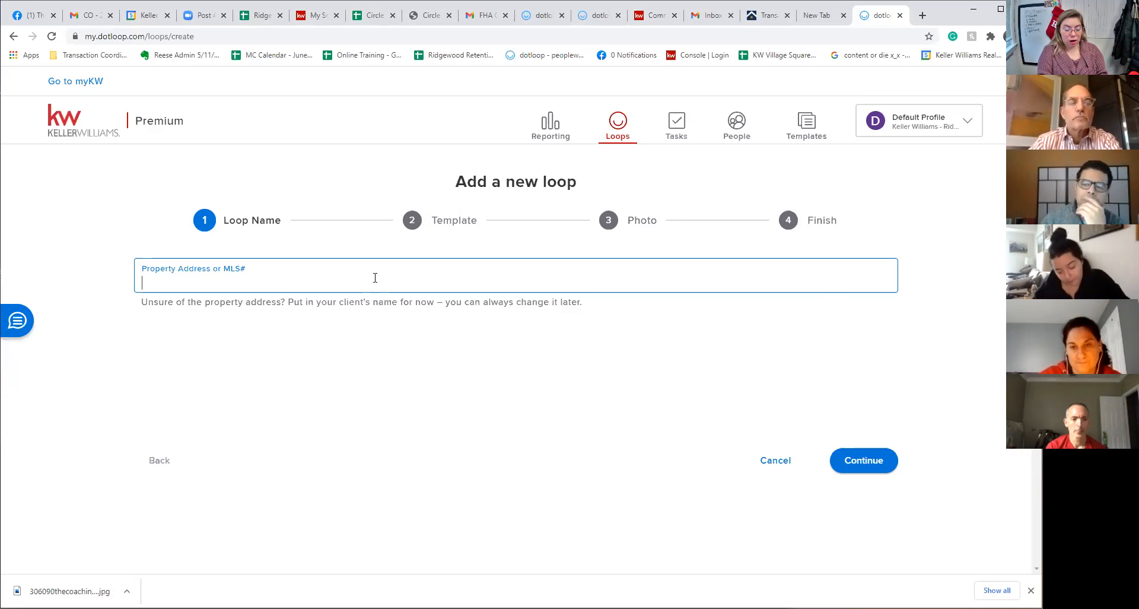
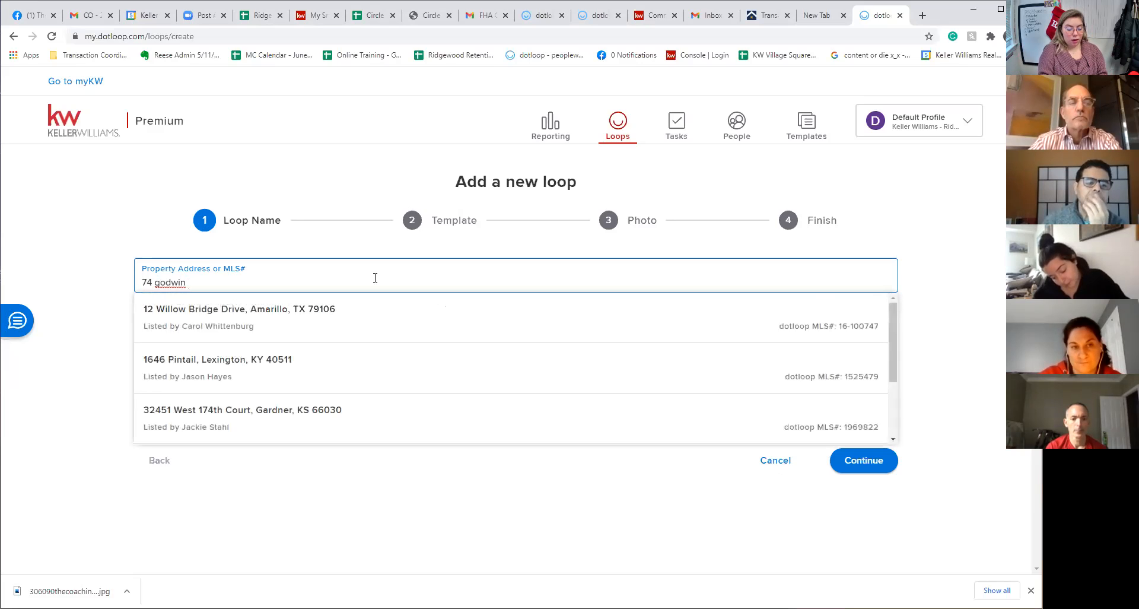
key(Down)
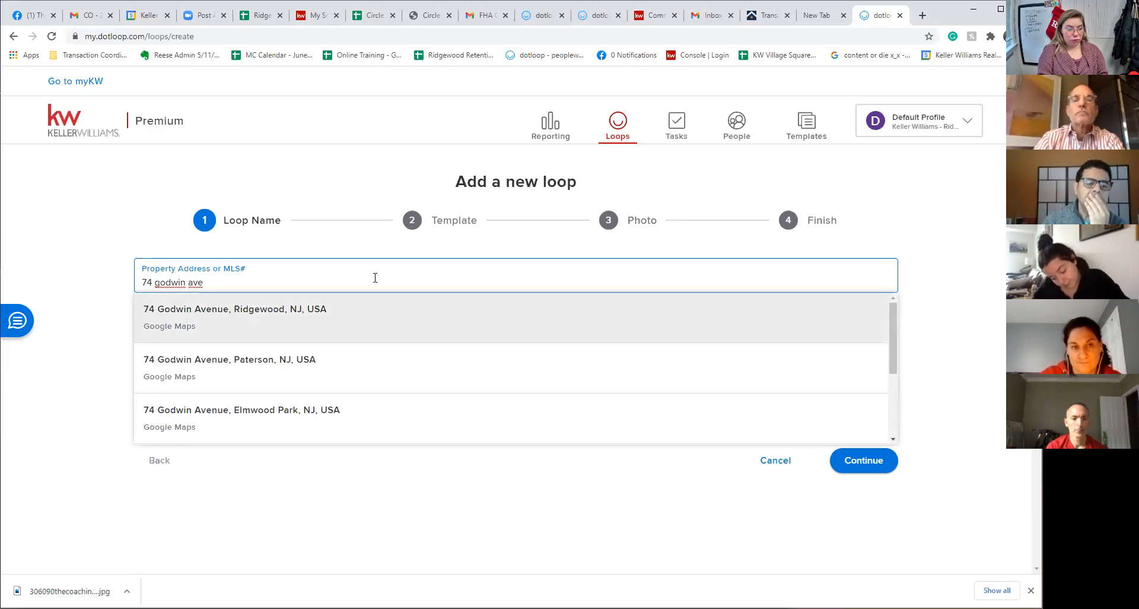
key(Return)
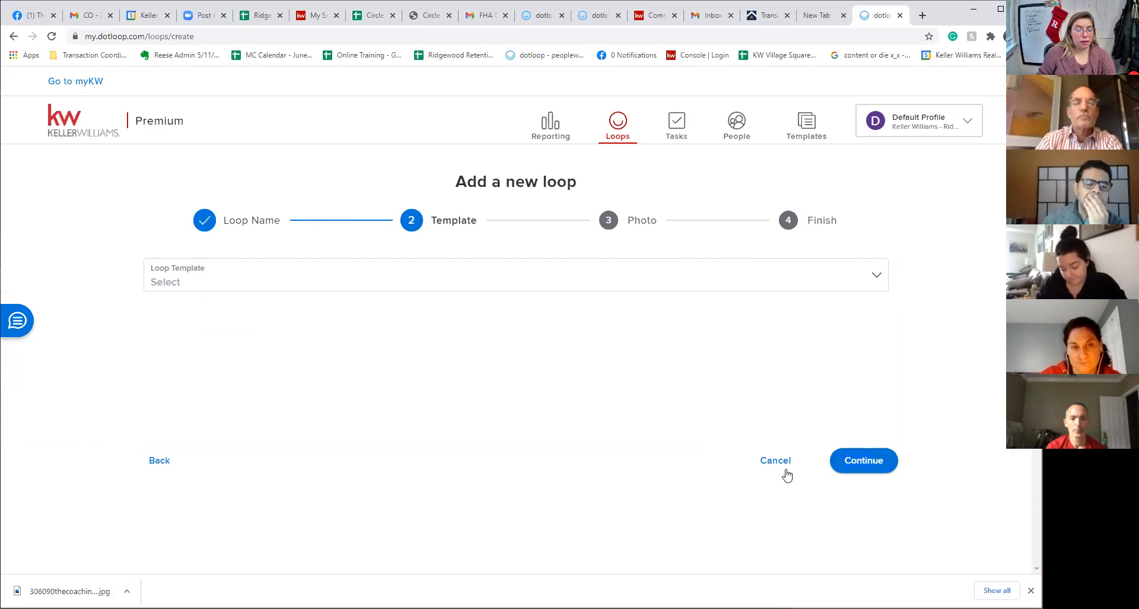
click(374, 288)
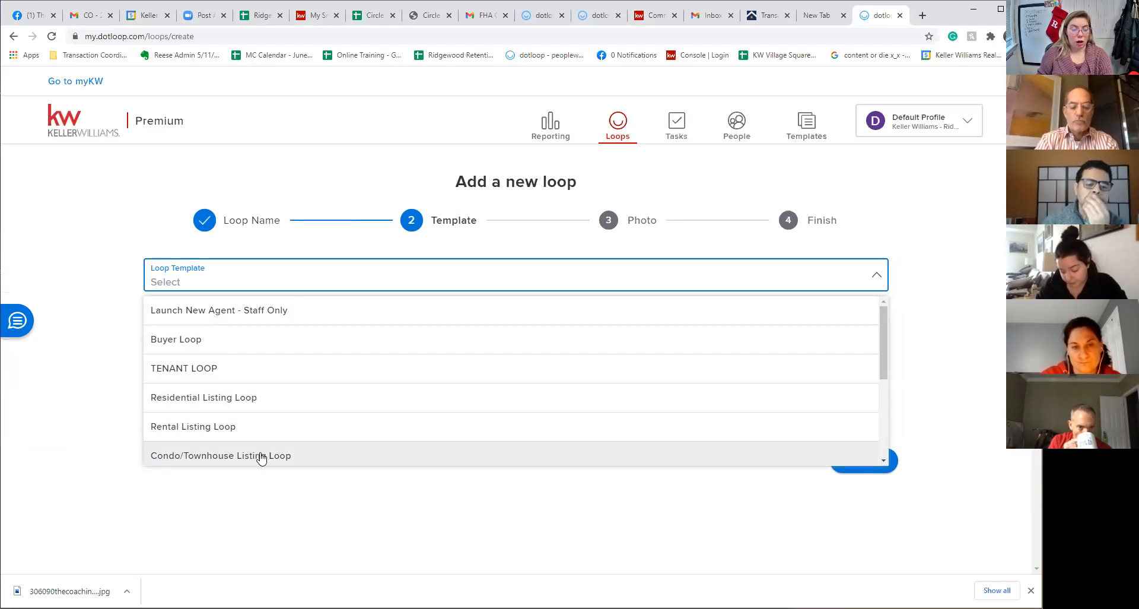
Build the loop from the Residential Listing Loop template without a photo and open it
scroll(261, 458, down, 3)
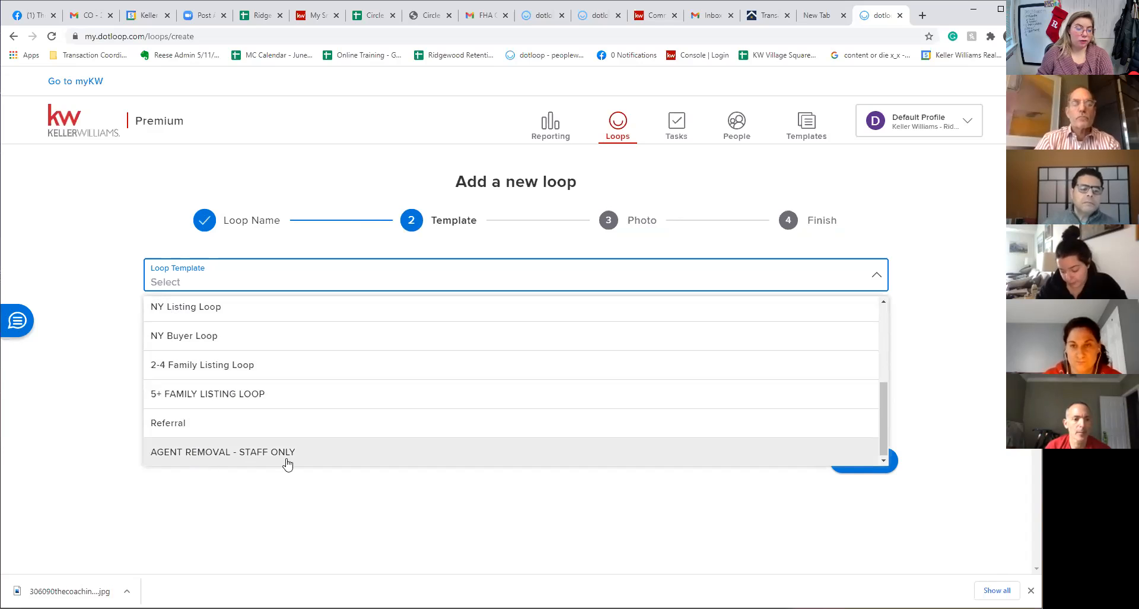
scroll(243, 416, up, 2)
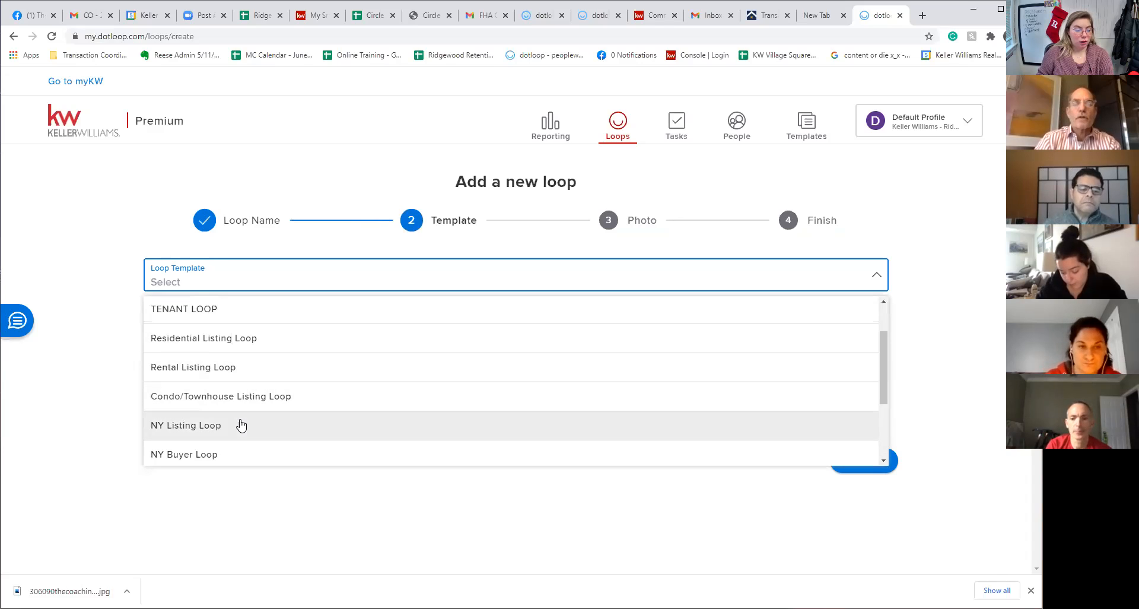
click(208, 339)
click(860, 462)
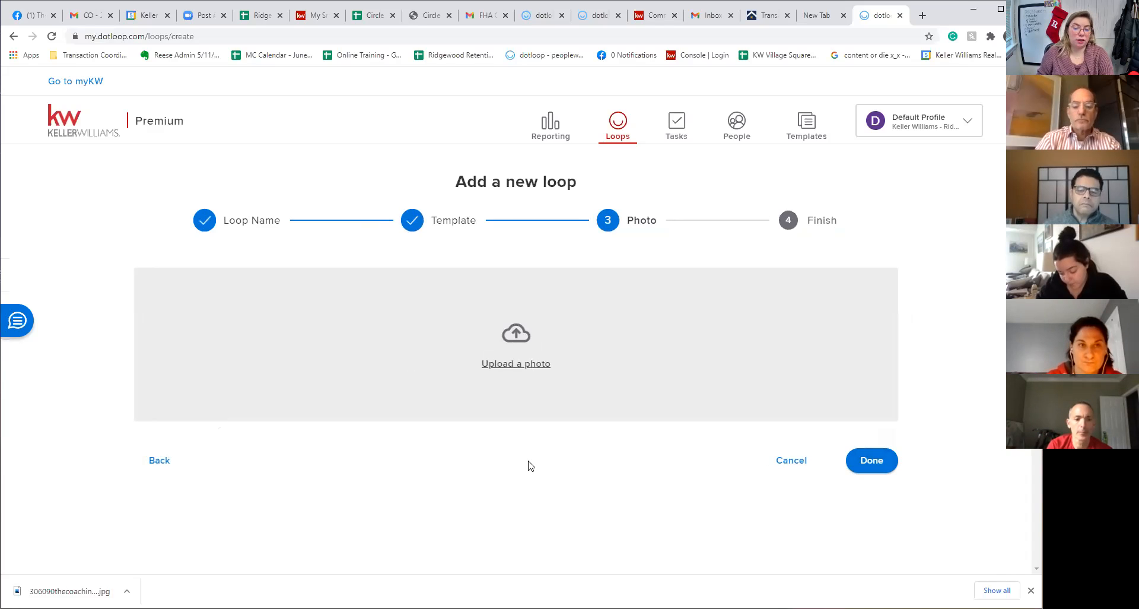
click(872, 462)
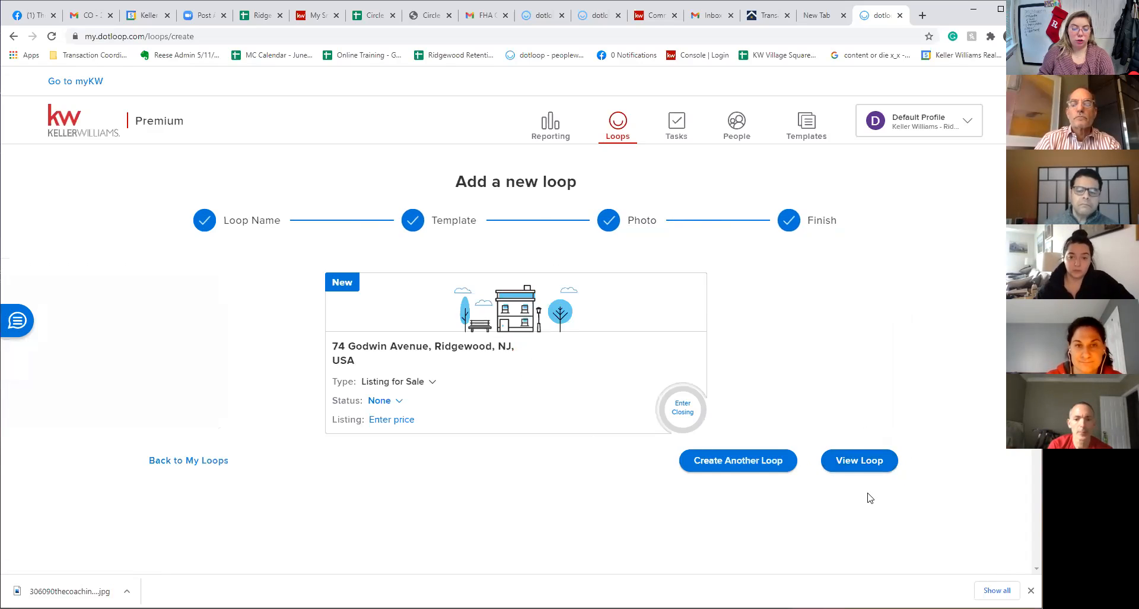
click(877, 463)
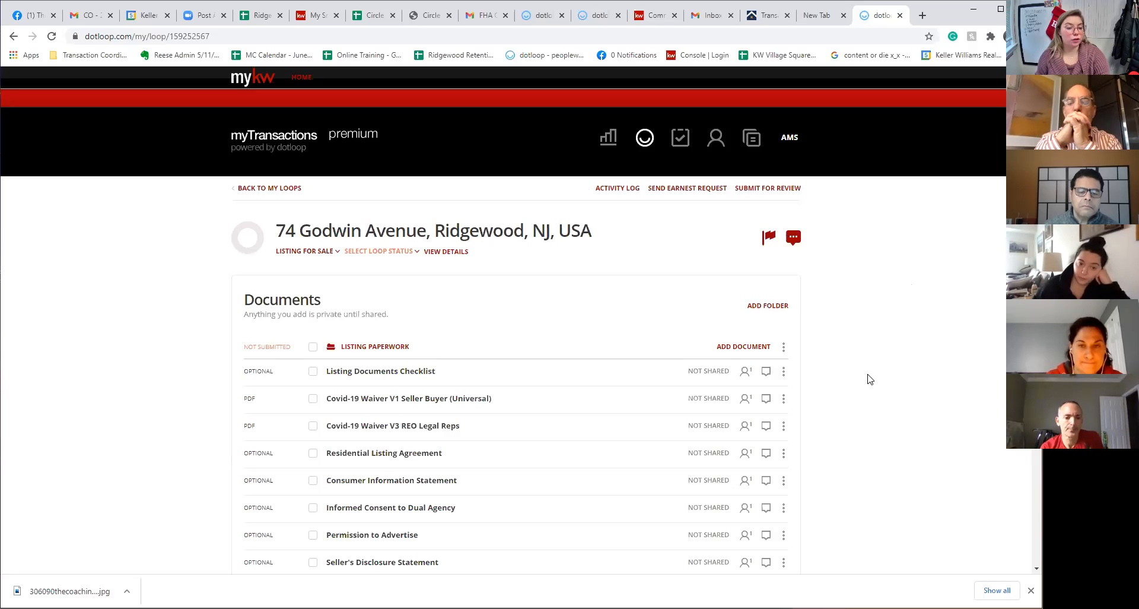
Scroll down to the loop's People section and begin adding a participant
scroll(846, 355, down, 4)
scroll(846, 356, down, 9)
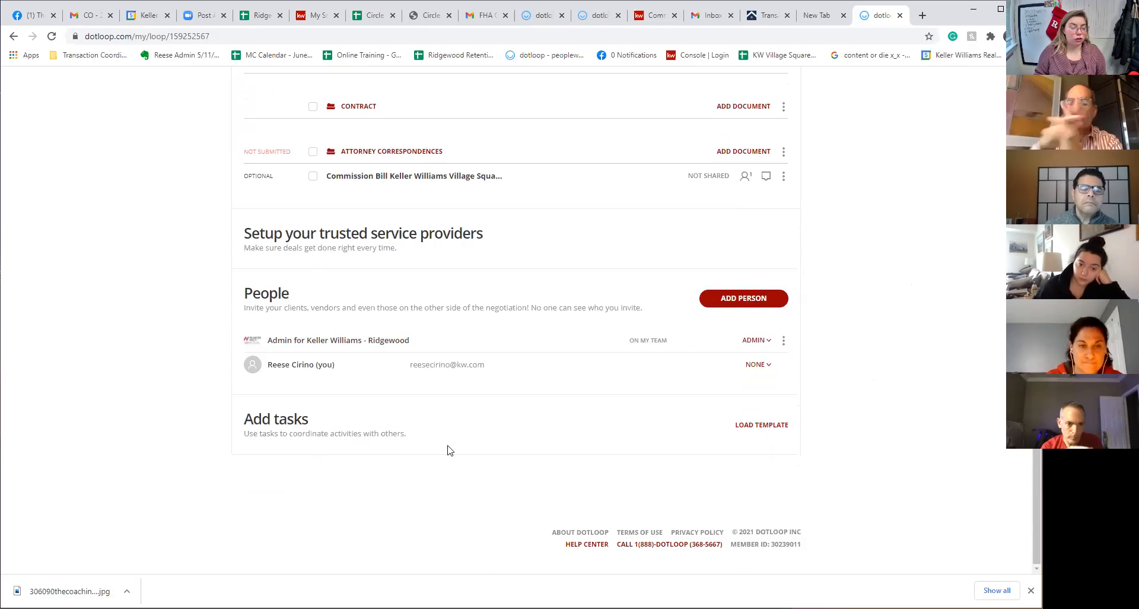
click(727, 302)
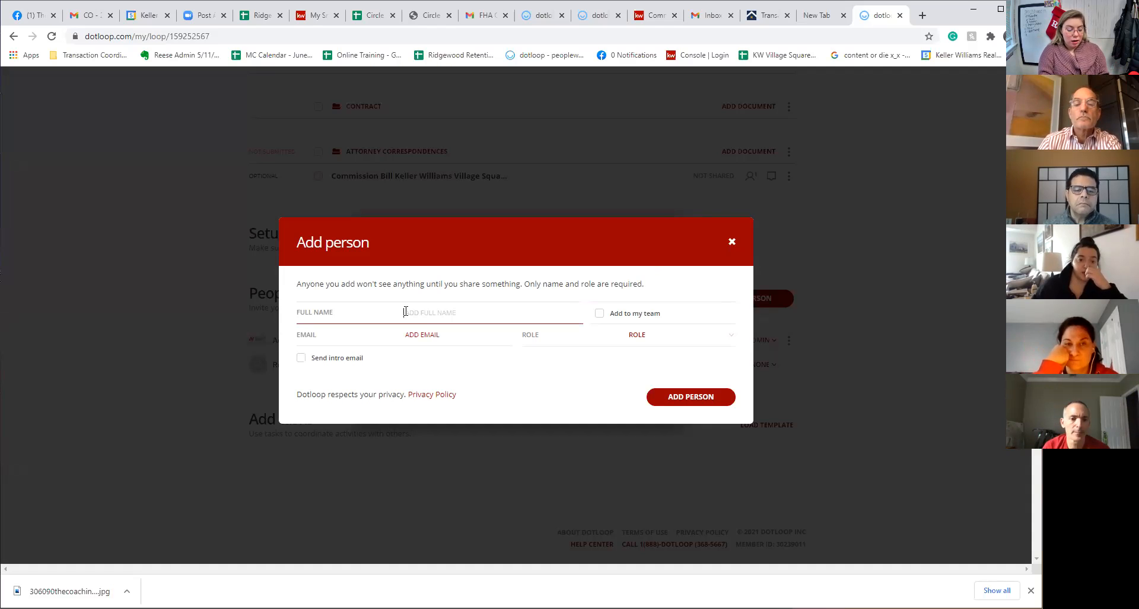
Enter the seller's full name and e-mail address and assign the Seller role
key(Tab)
click(356, 363)
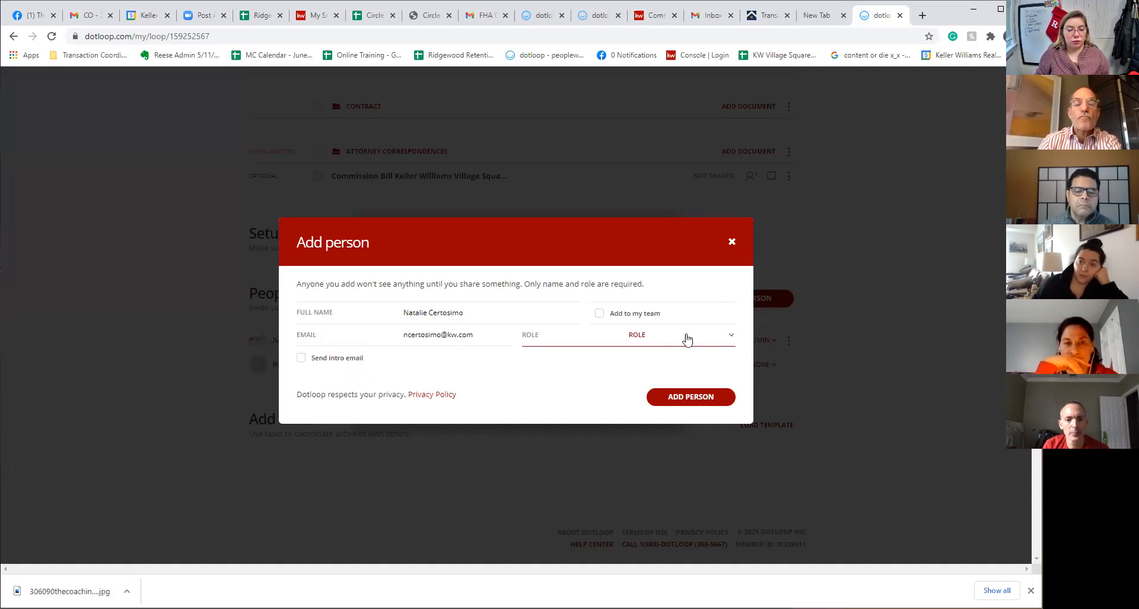
click(655, 340)
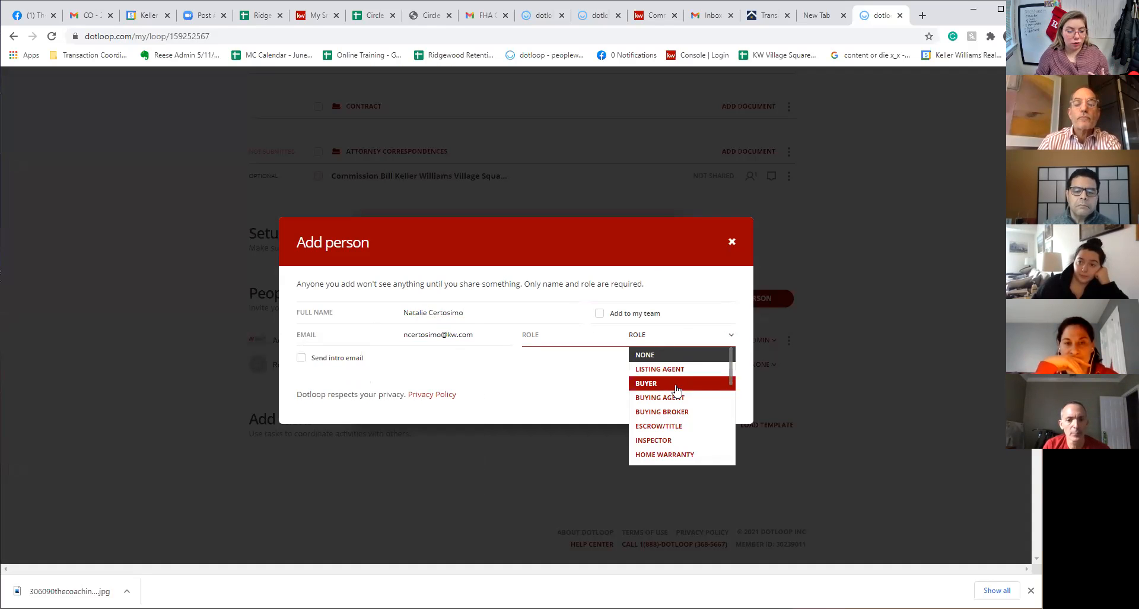
scroll(678, 402, down, 2)
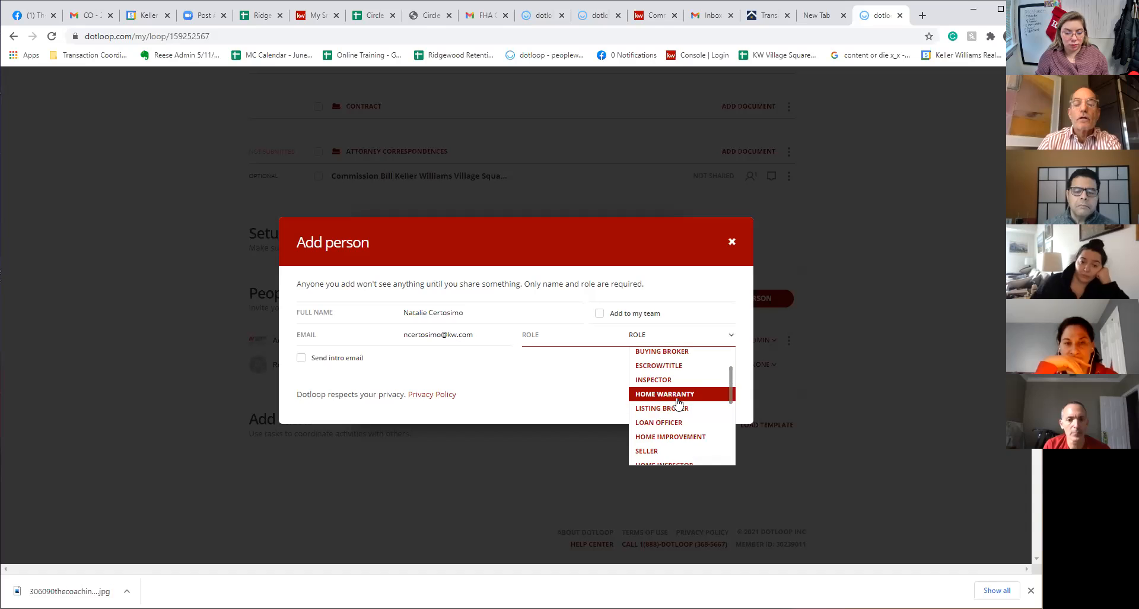
click(647, 454)
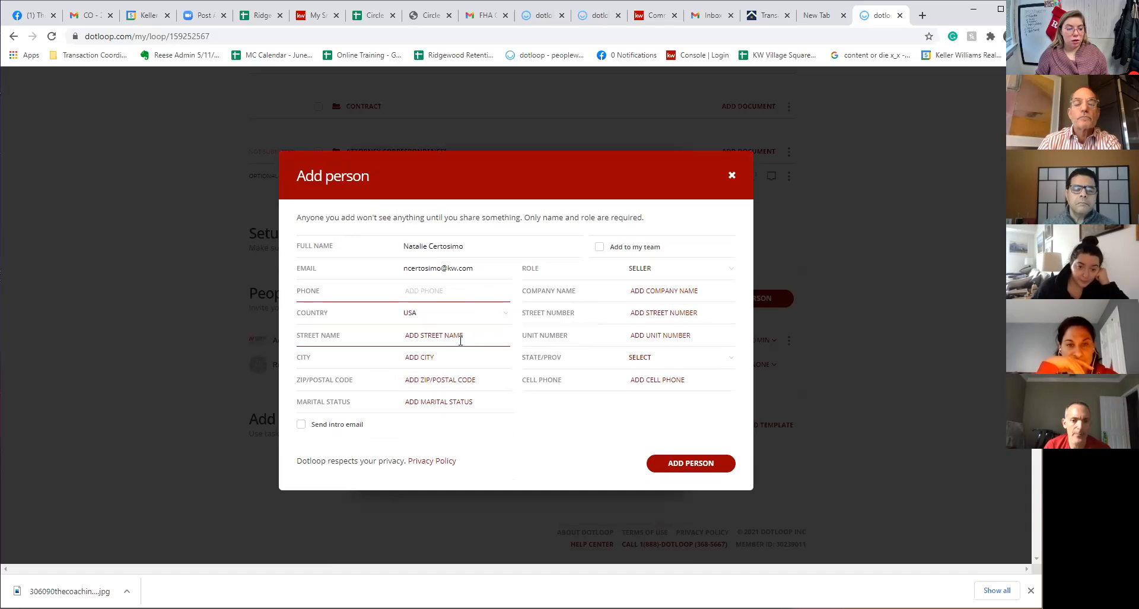
Fill in the seller's street address, city Ridgewood, state NJ and ZIP 07450, then save them
click(654, 307)
click(415, 334)
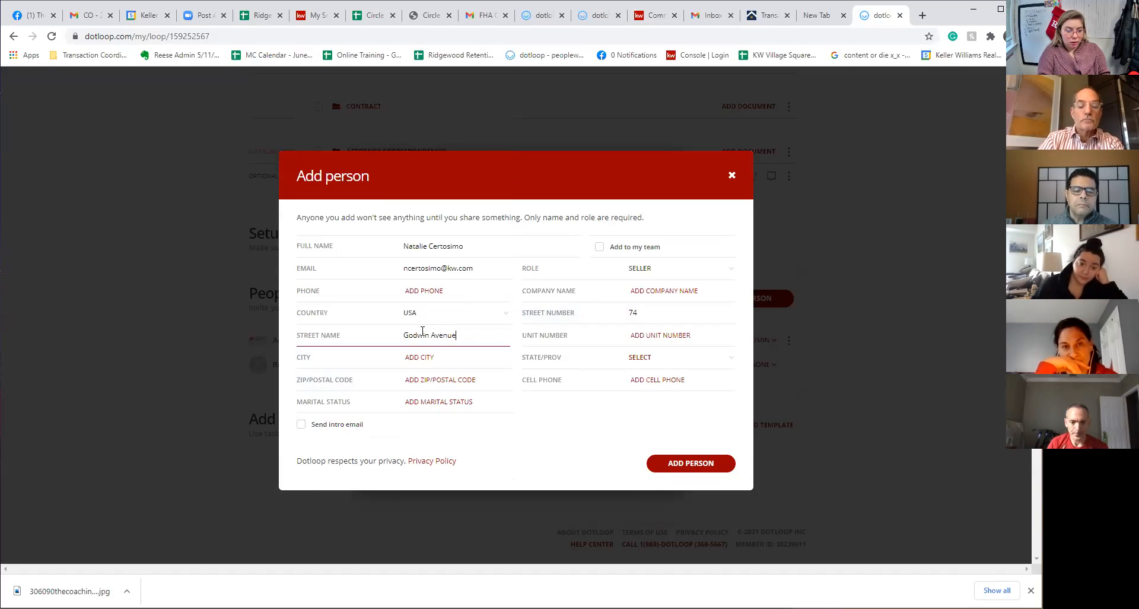
key(Tab)
key(Tab)
text(Ridge)
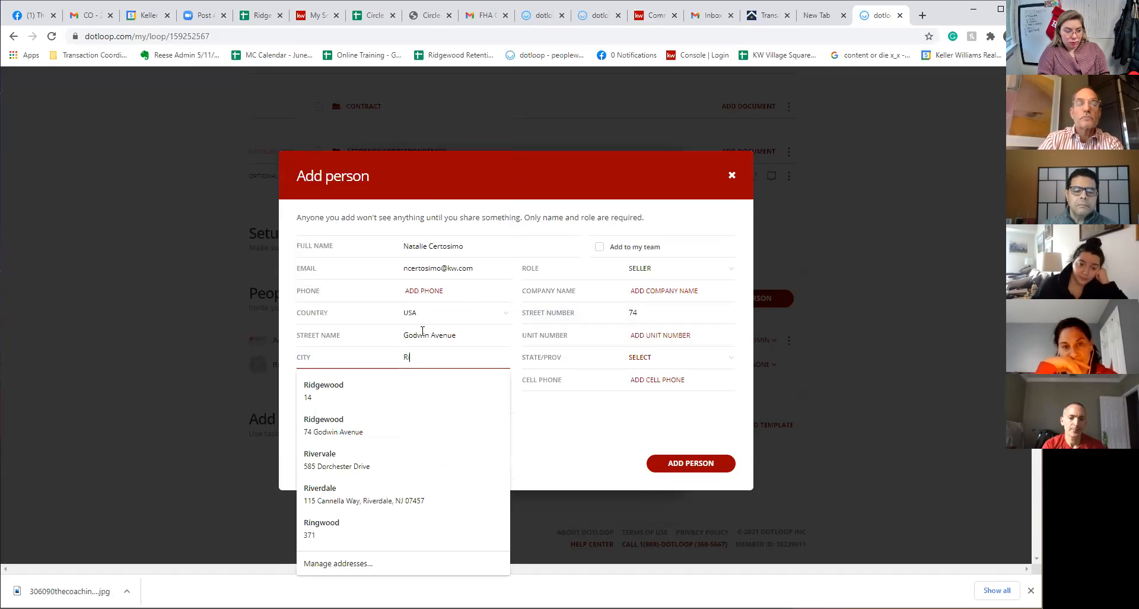
text(wood)
key(Tab)
text(nj)
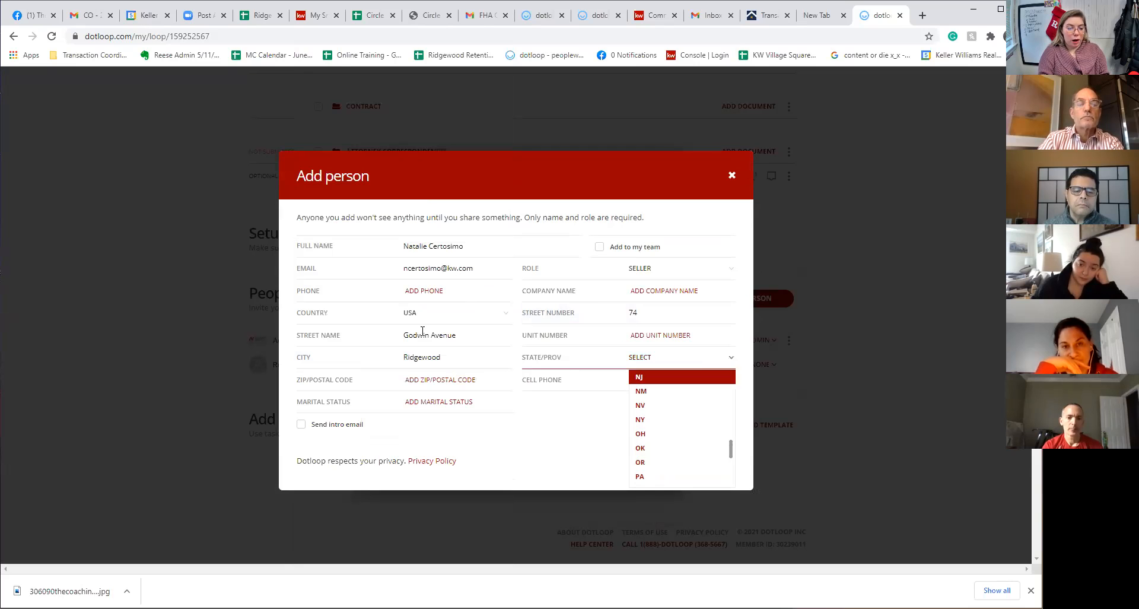
key(Tab)
text(0750)
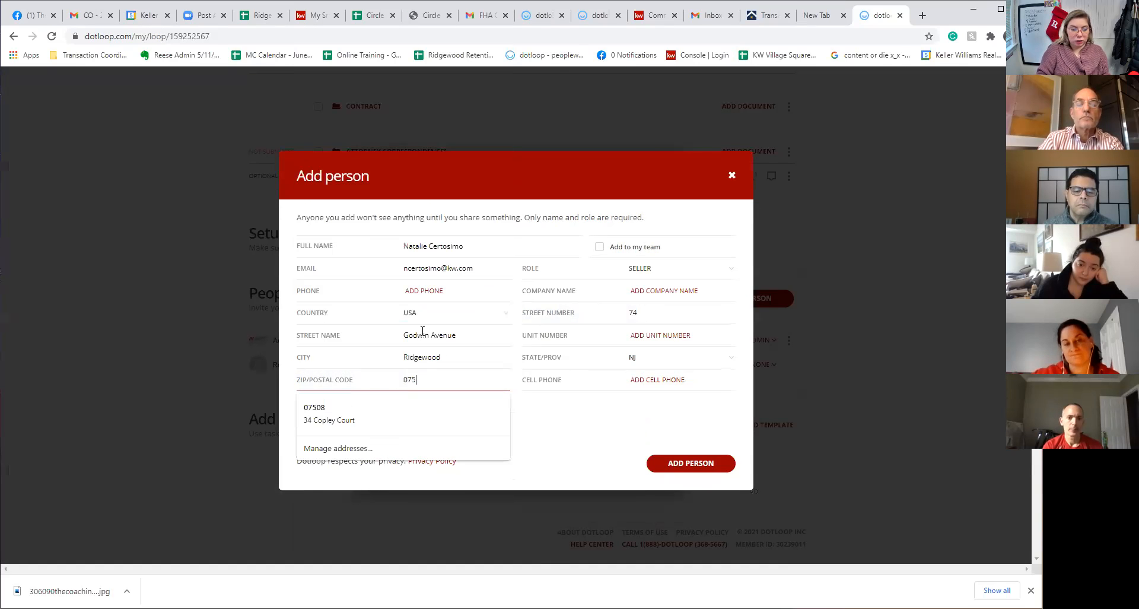
key(BackSpace)
key(BackSpace)
text(450)
click(559, 434)
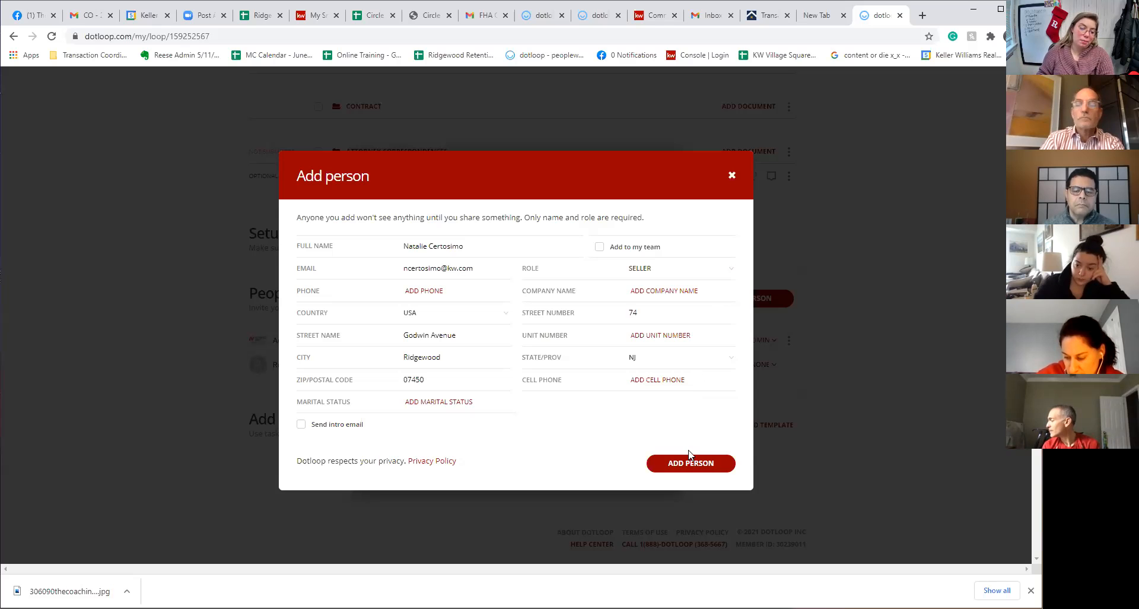
click(679, 471)
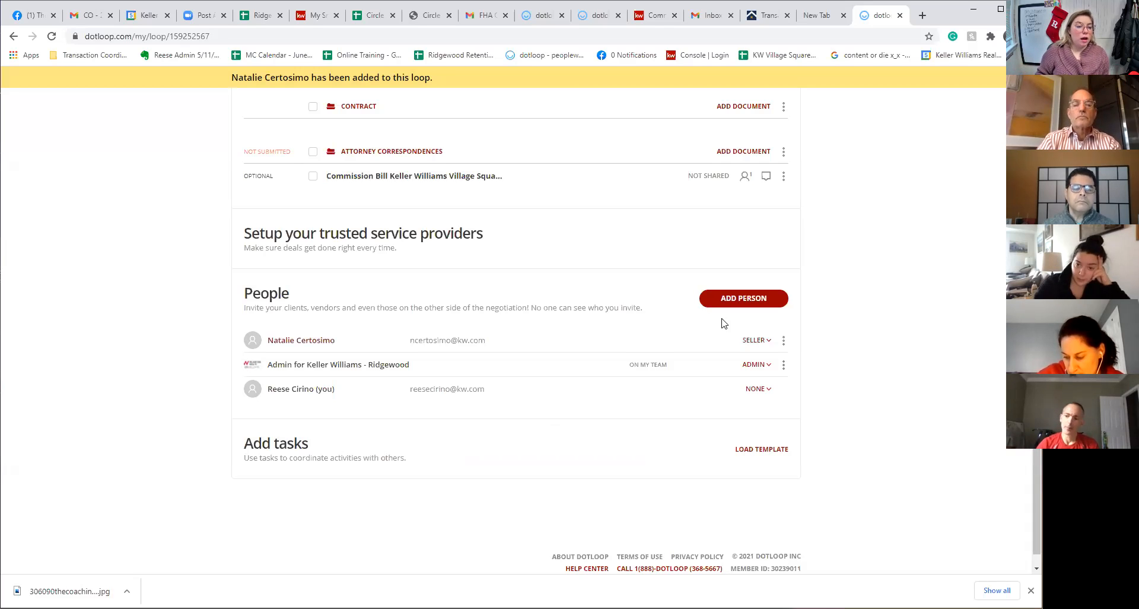
Tick the Covid-19 Waiver V3 REO Legal Reps and Lead Paint Disclosure documents
scroll(723, 323, up, 15)
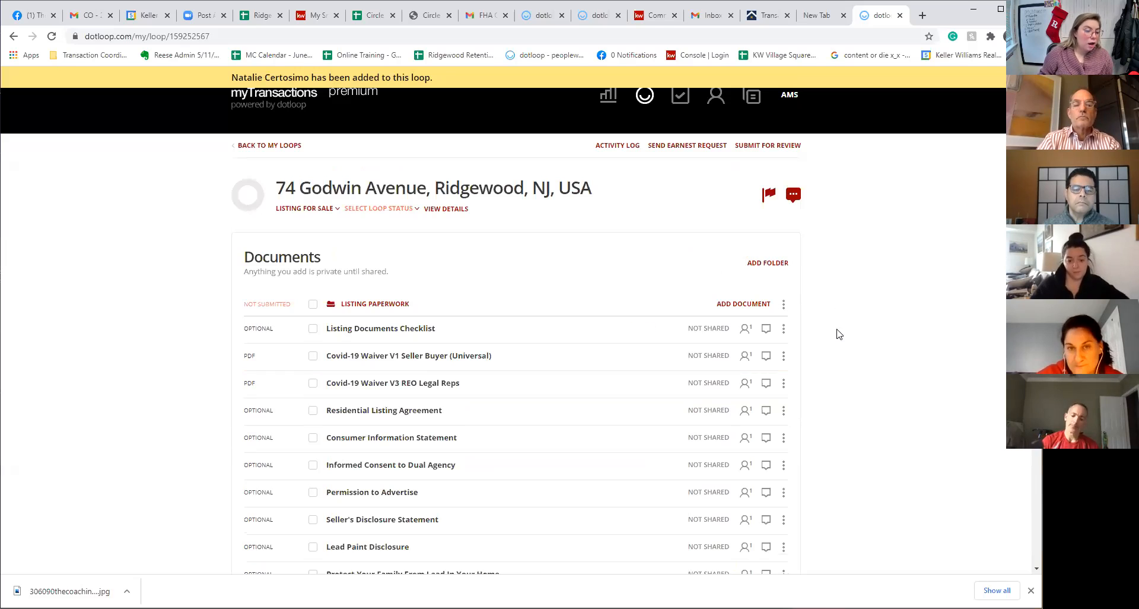
scroll(846, 356, down, 2)
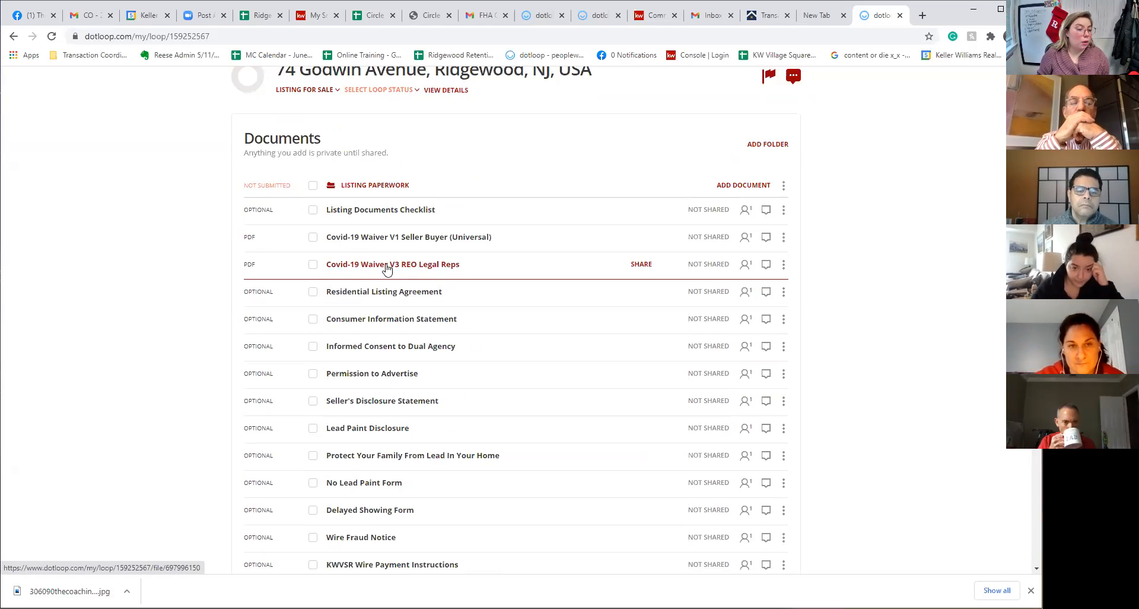
click(312, 265)
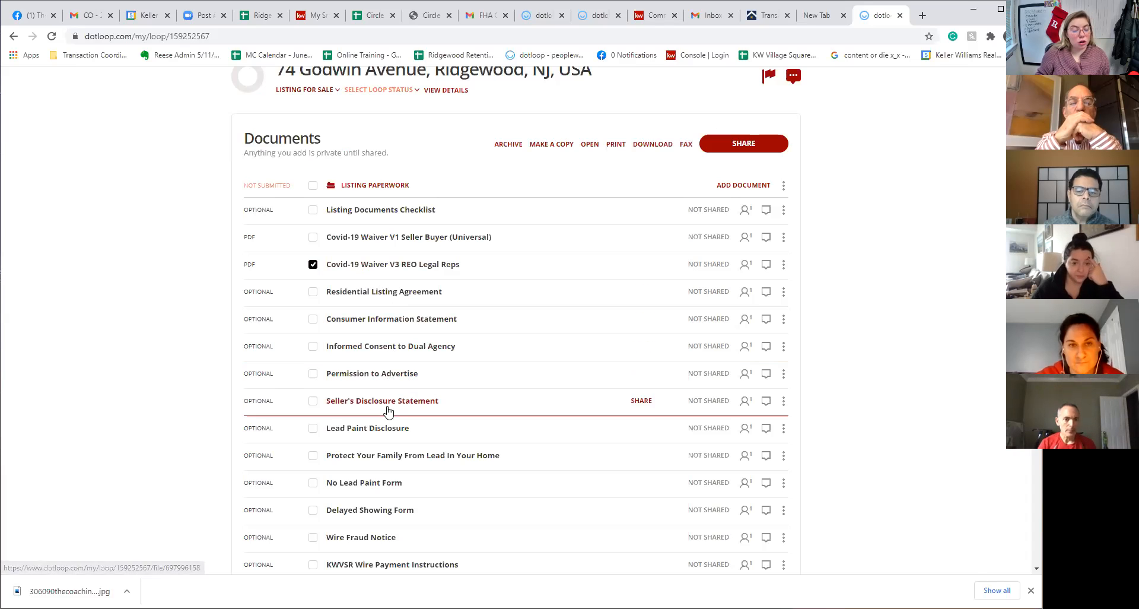
click(313, 428)
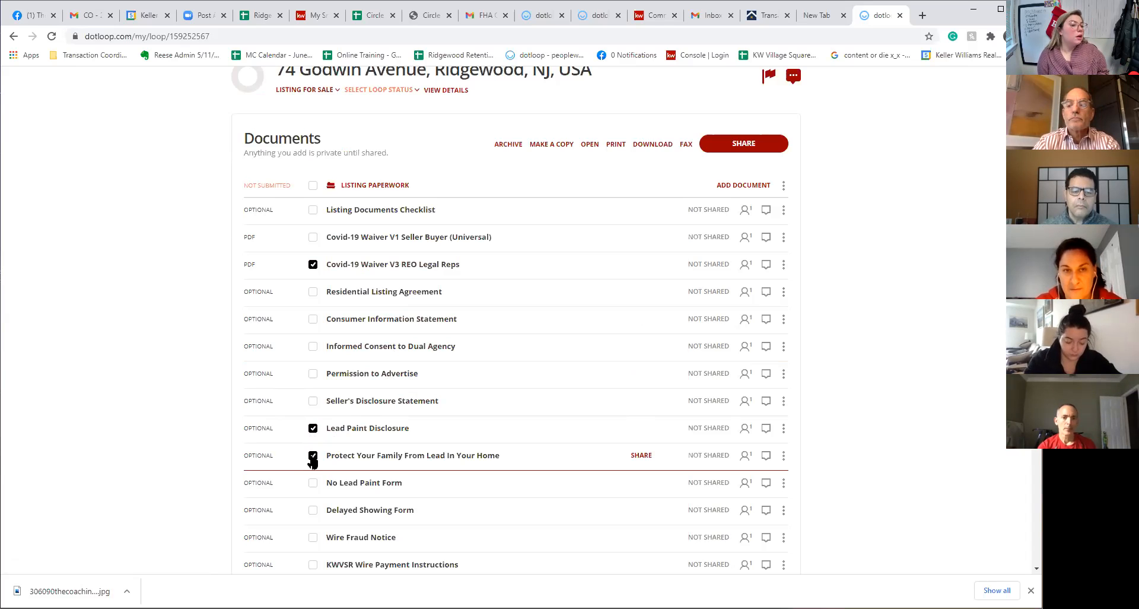
scroll(868, 403, down, 8)
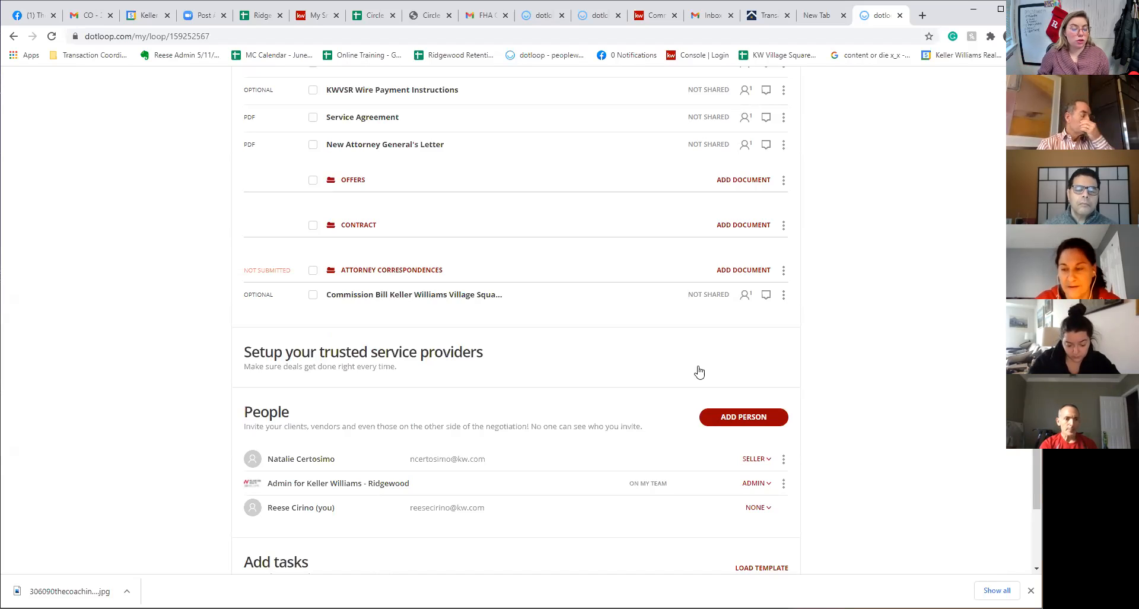
Reopen the add-person form, then close it without adding anyone
click(728, 417)
click(450, 319)
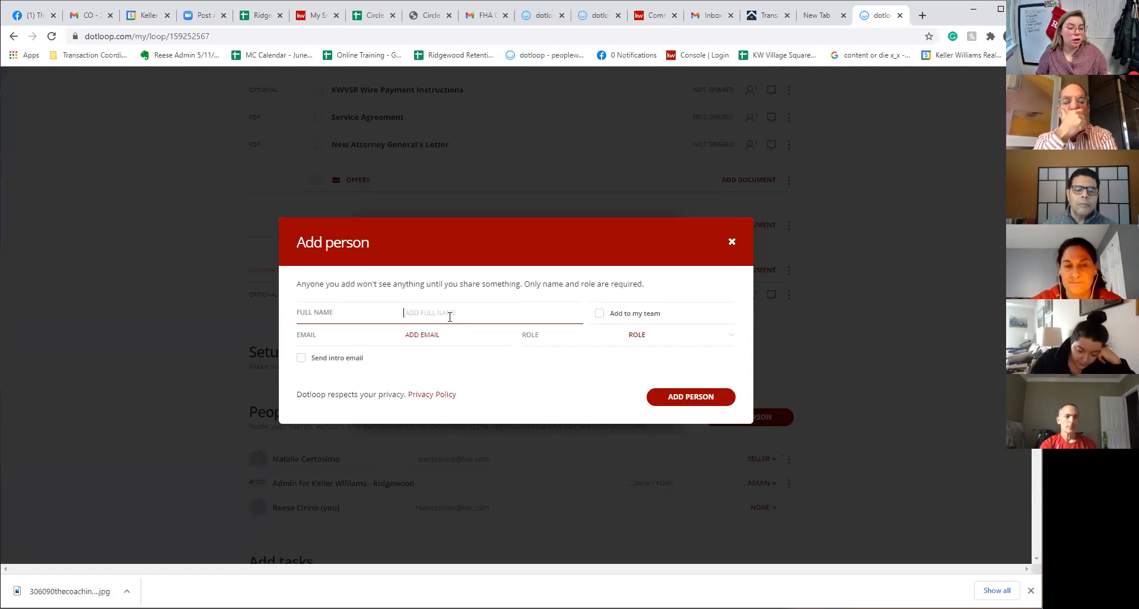
click(734, 244)
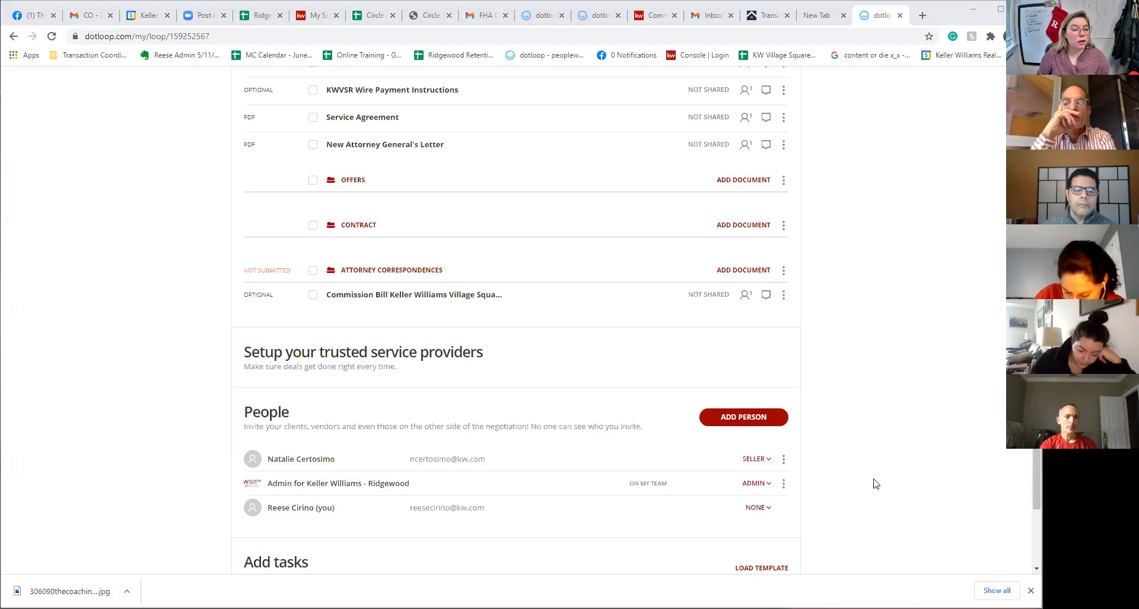
Tick the Delayed Showing Form in Listing Paperwork and open it
scroll(873, 480, up, 10)
scroll(358, 413, down, 1)
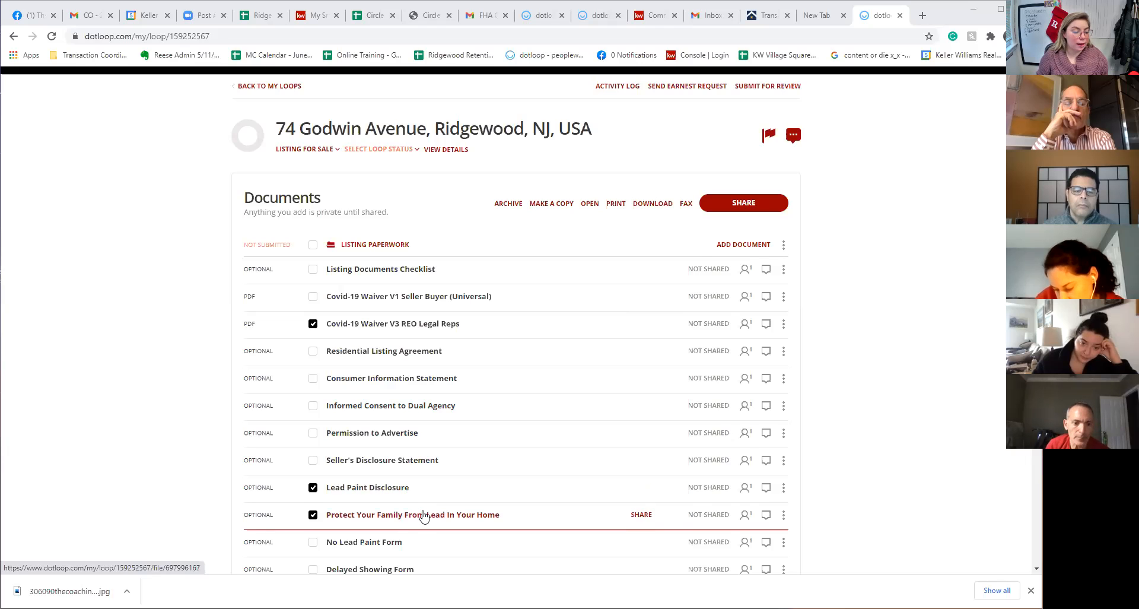
scroll(423, 515, down, 4)
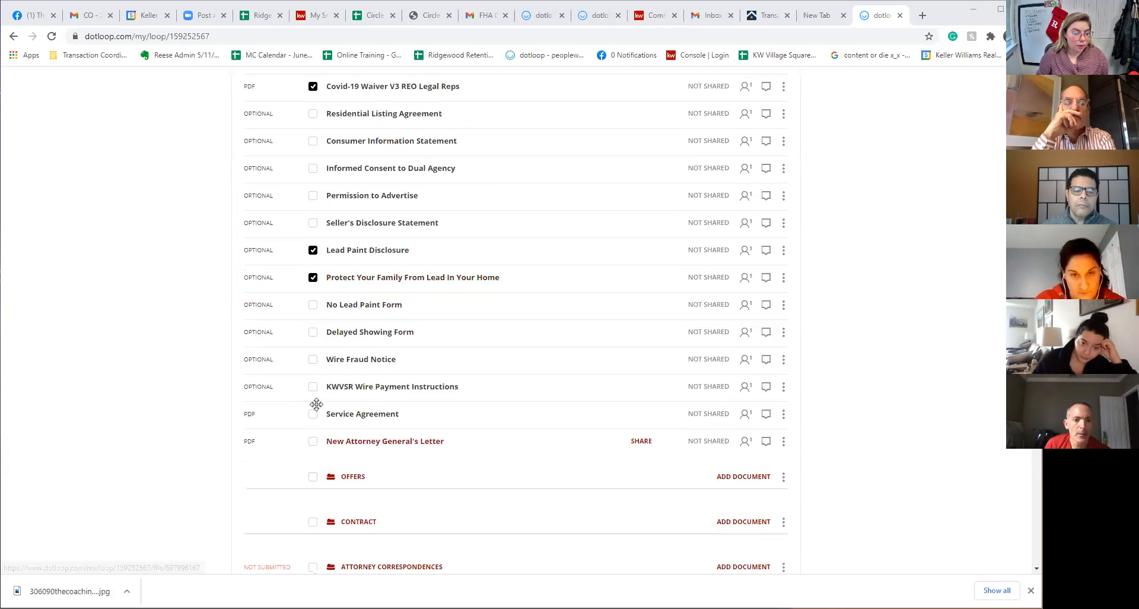
click(313, 333)
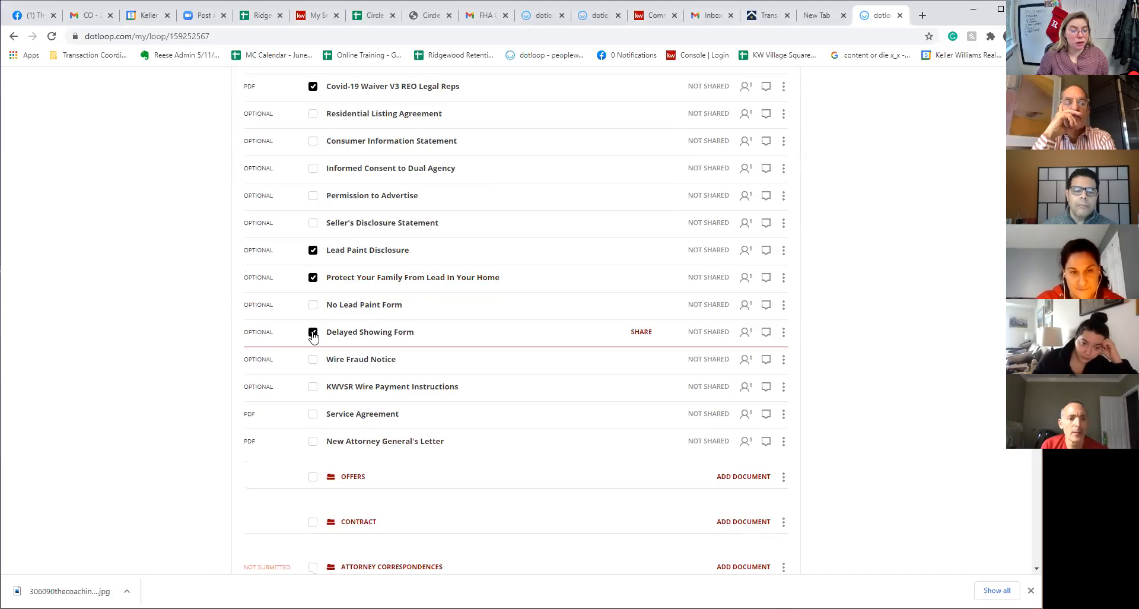
scroll(516, 473, up, 4)
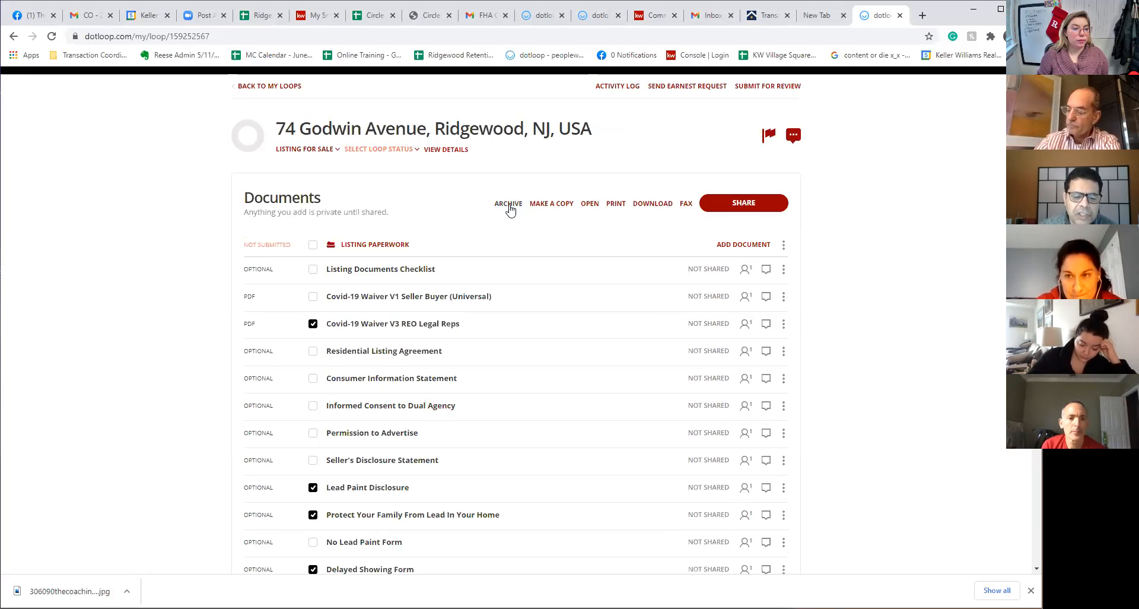
scroll(526, 519, down, 3)
click(399, 394)
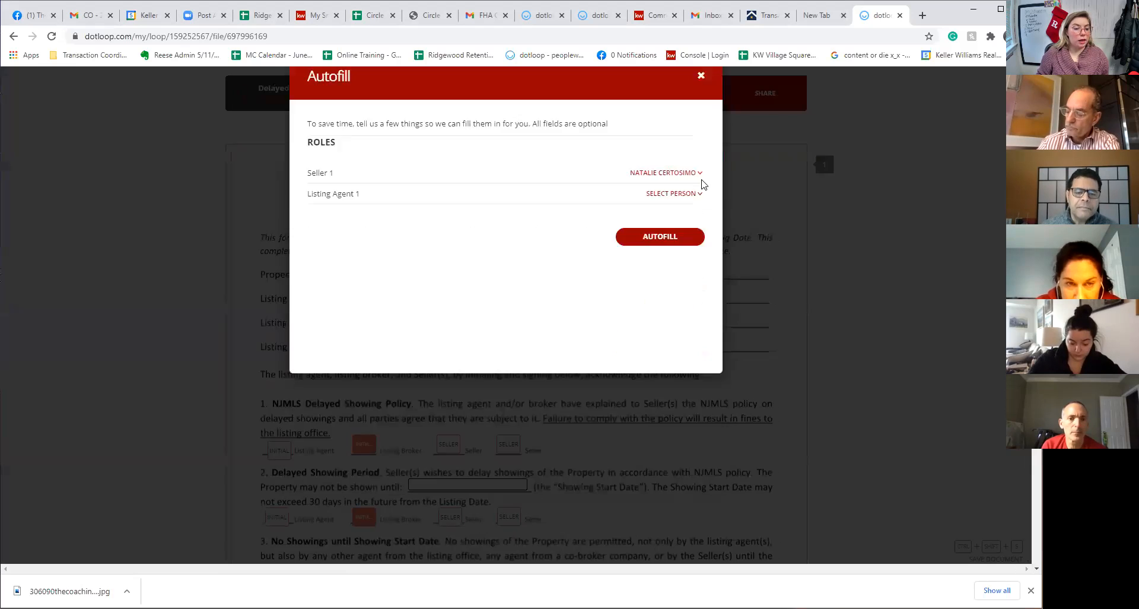
Dismiss the autofill prompt, check the form's Listing Date field, and go back to the loop
click(702, 76)
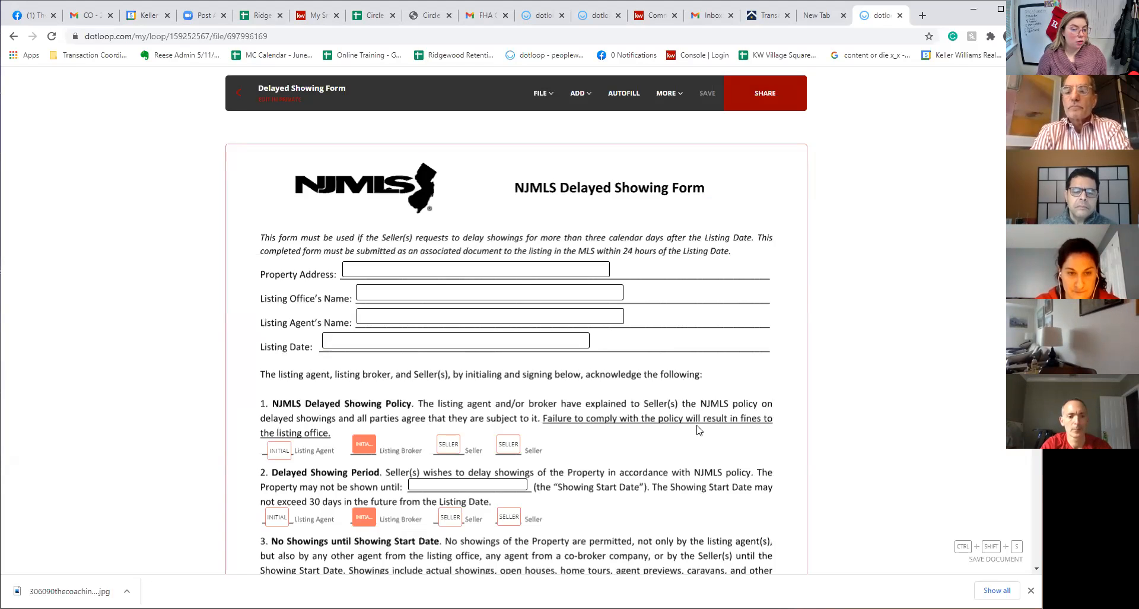
click(585, 333)
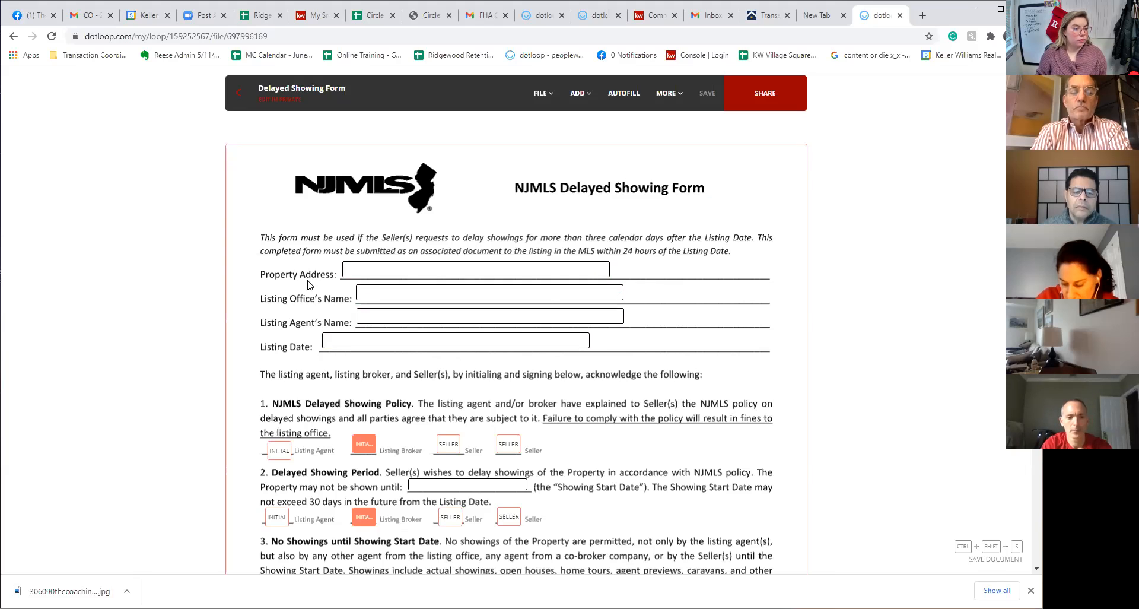
click(239, 92)
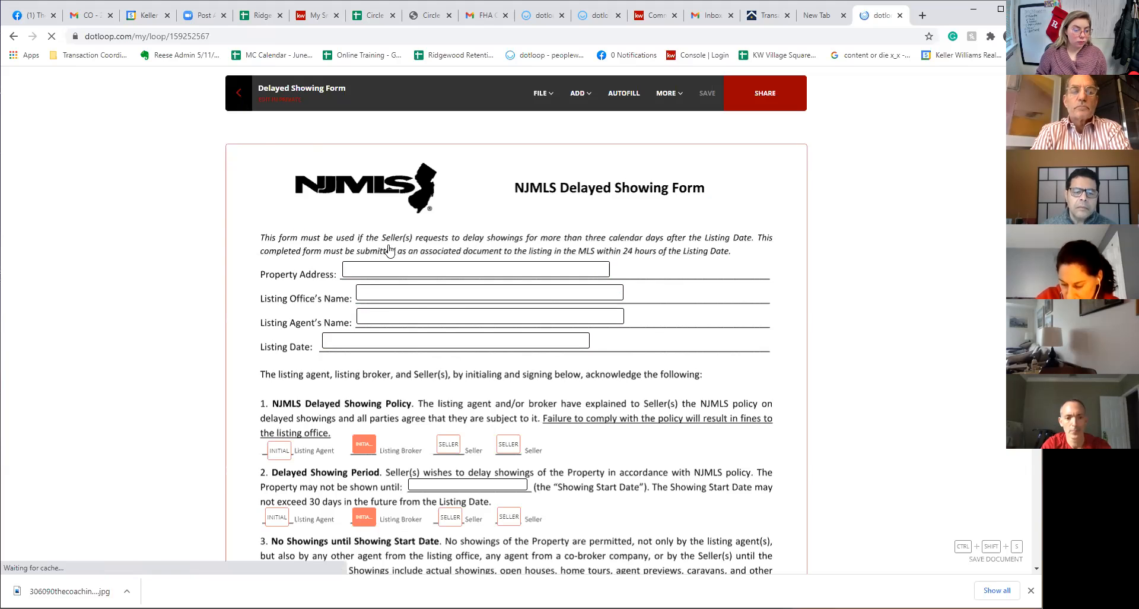
Archive Covid-19 V3, Delayed Showing Form, Protect Your Family, Lead Paint Disclosure, then Covid-19 V1
click(313, 426)
scroll(310, 436, down, 4)
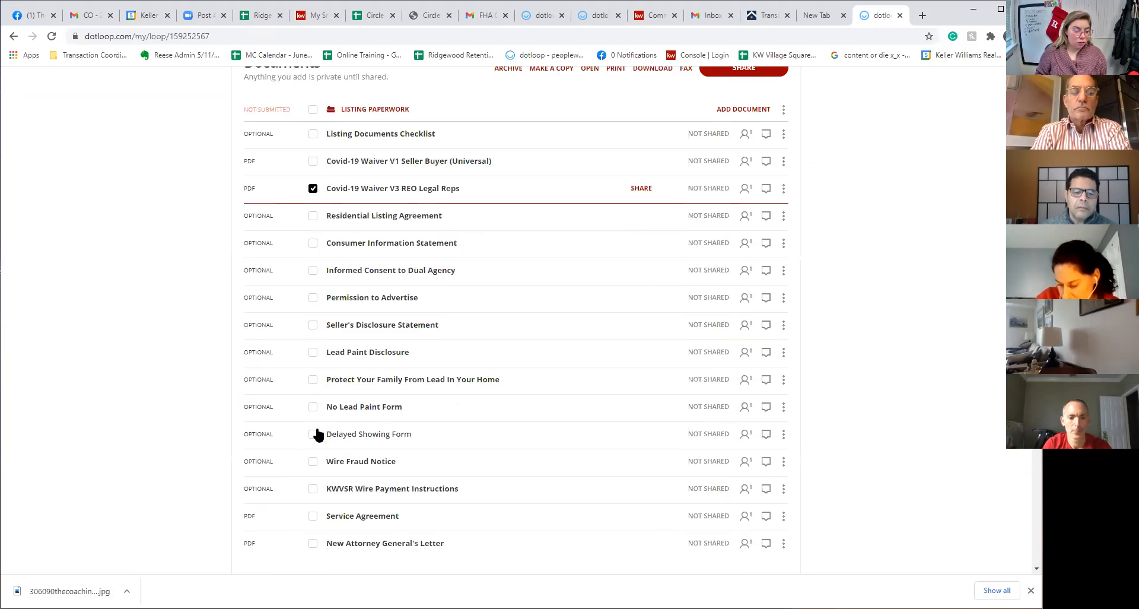
click(313, 434)
click(313, 379)
click(313, 352)
scroll(678, 346, up, 4)
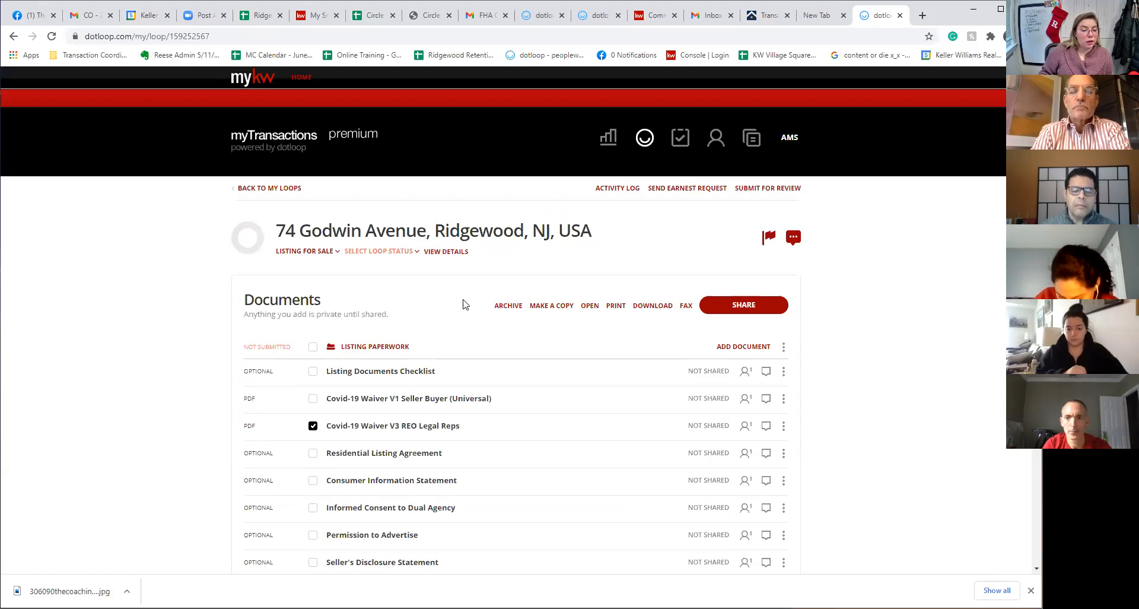
click(509, 307)
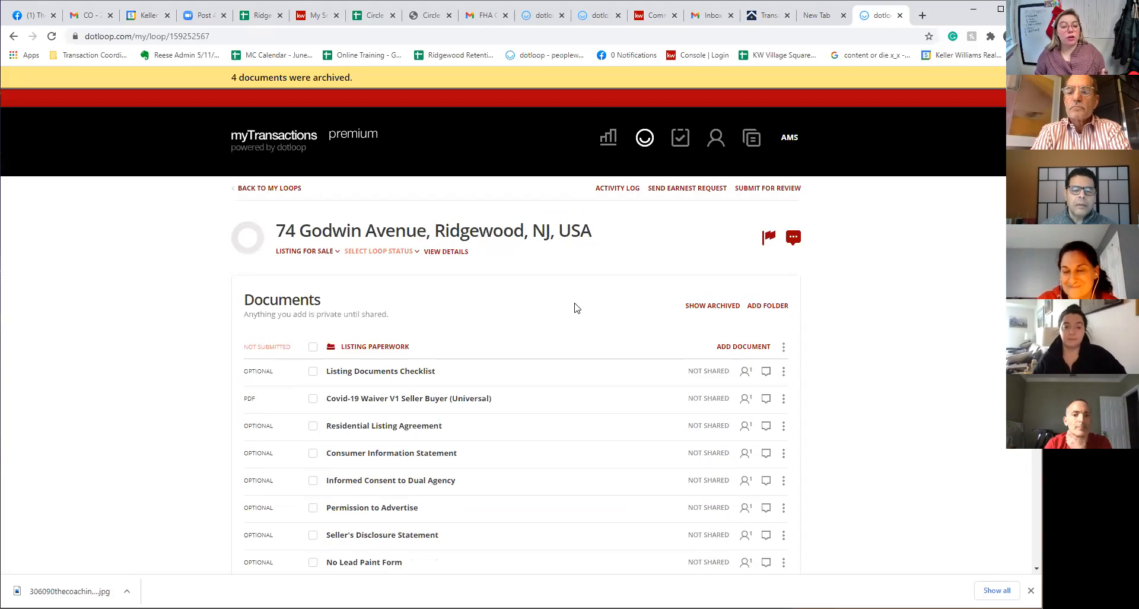
click(313, 398)
click(505, 306)
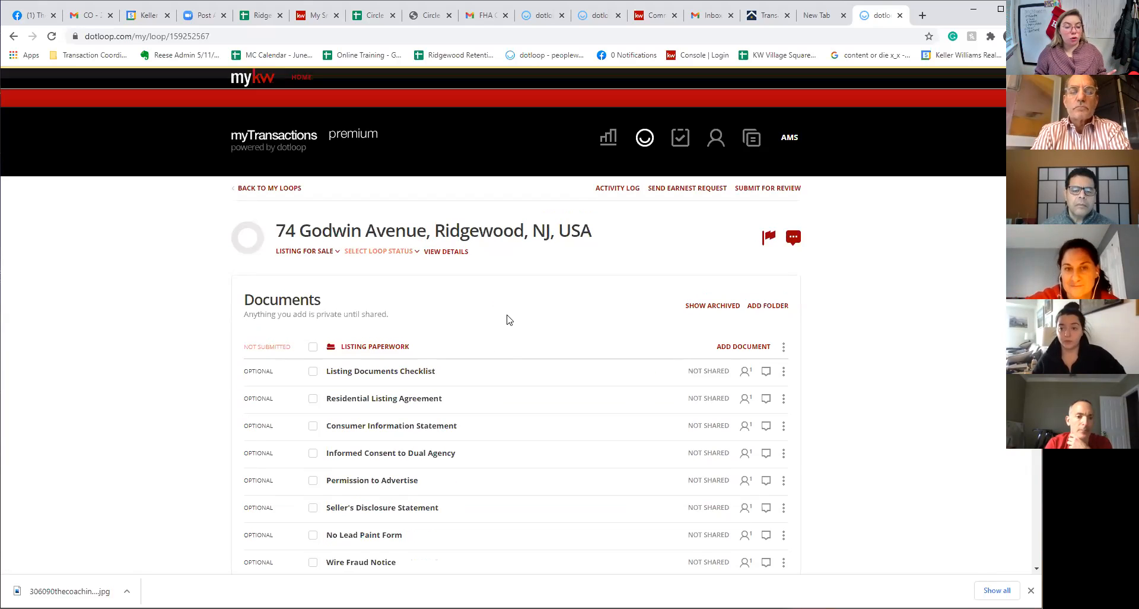
Unarchive Covid-19 Waiver V1 Seller Buyer and drag it just below Residential Listing Agreement
click(725, 306)
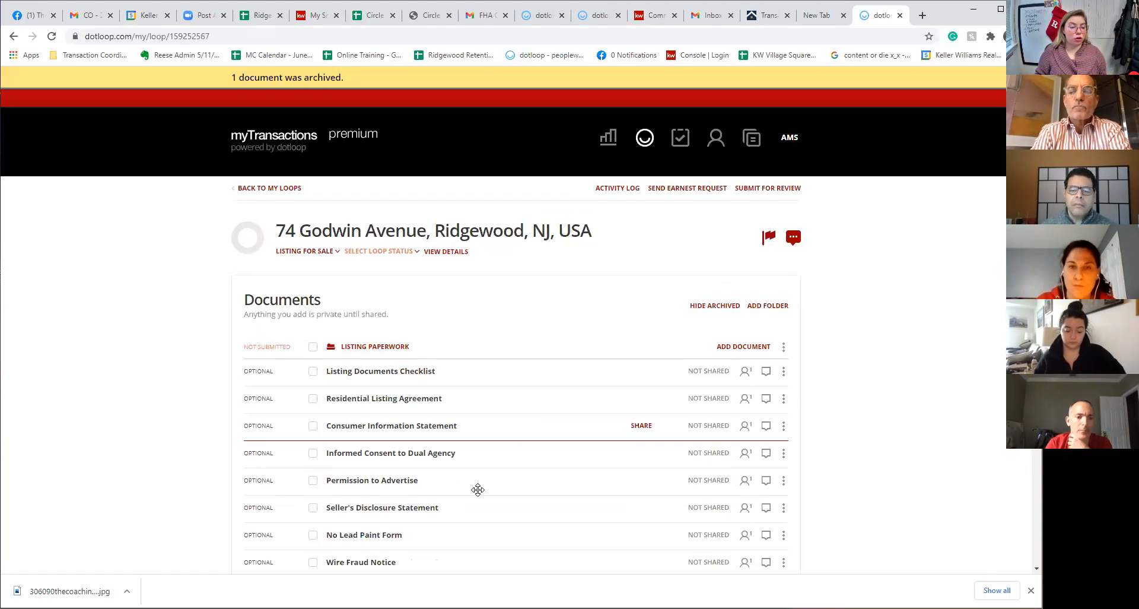
scroll(471, 495, down, 6)
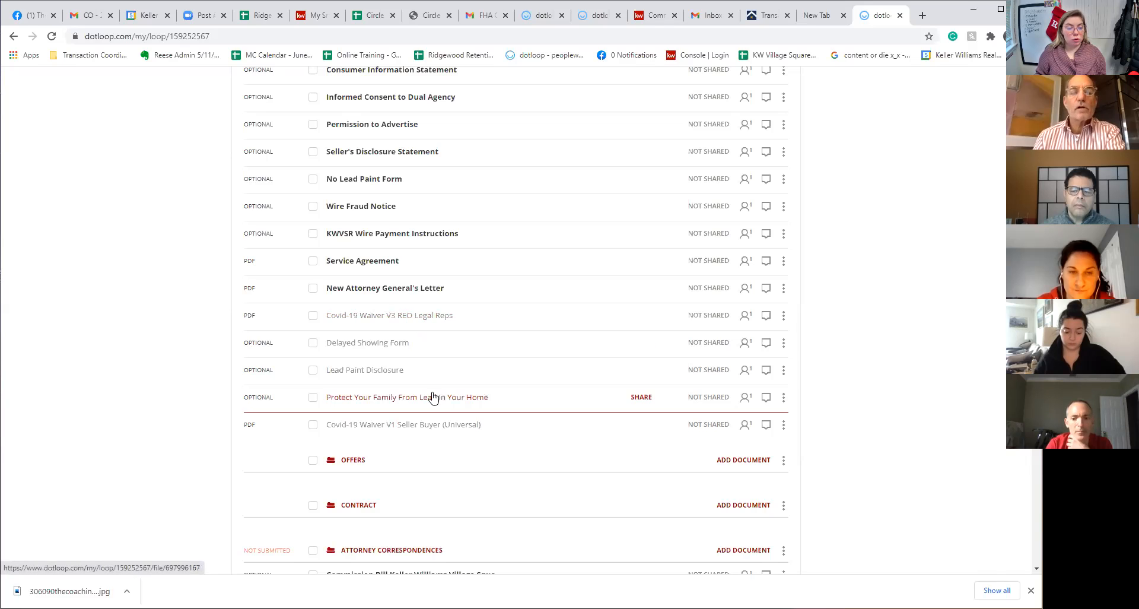
click(783, 426)
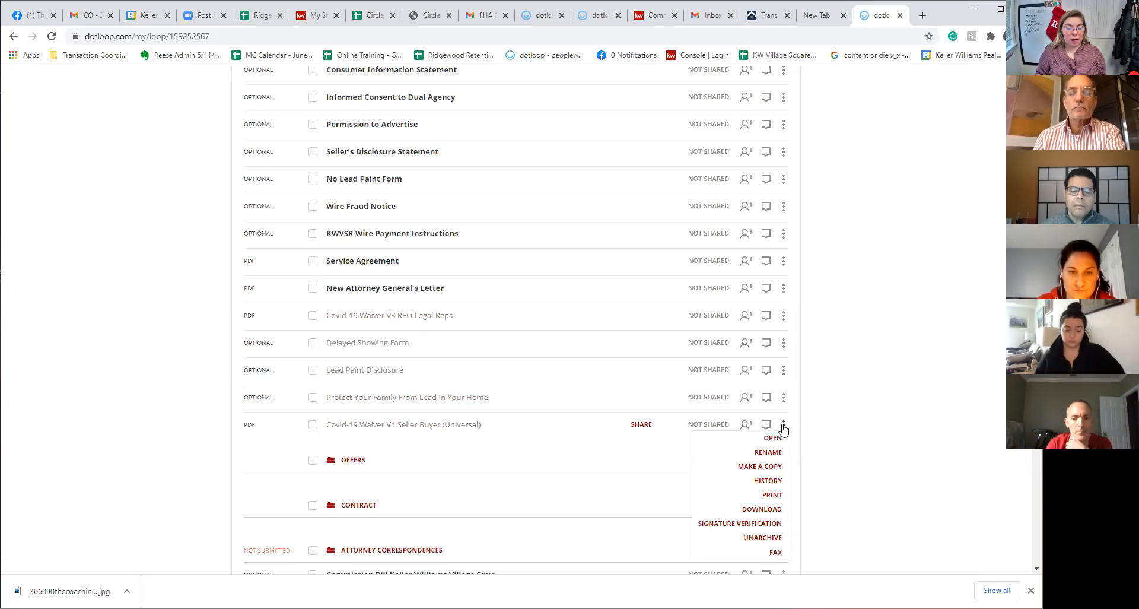
click(763, 538)
scroll(681, 481, up, 3)
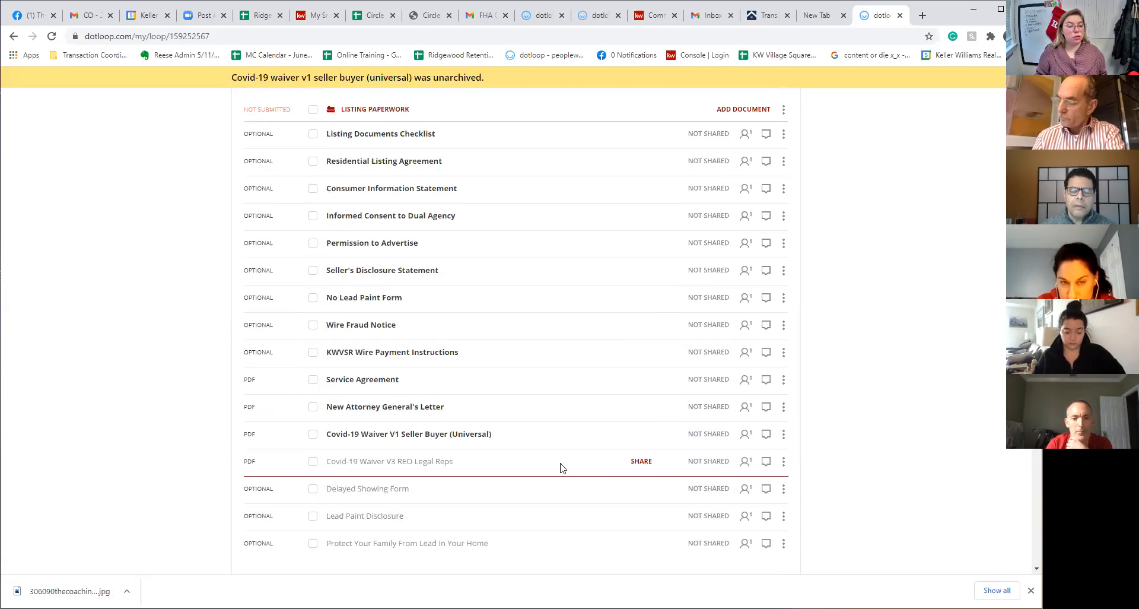
drag(461, 436, 445, 189)
scroll(879, 271, up, 3)
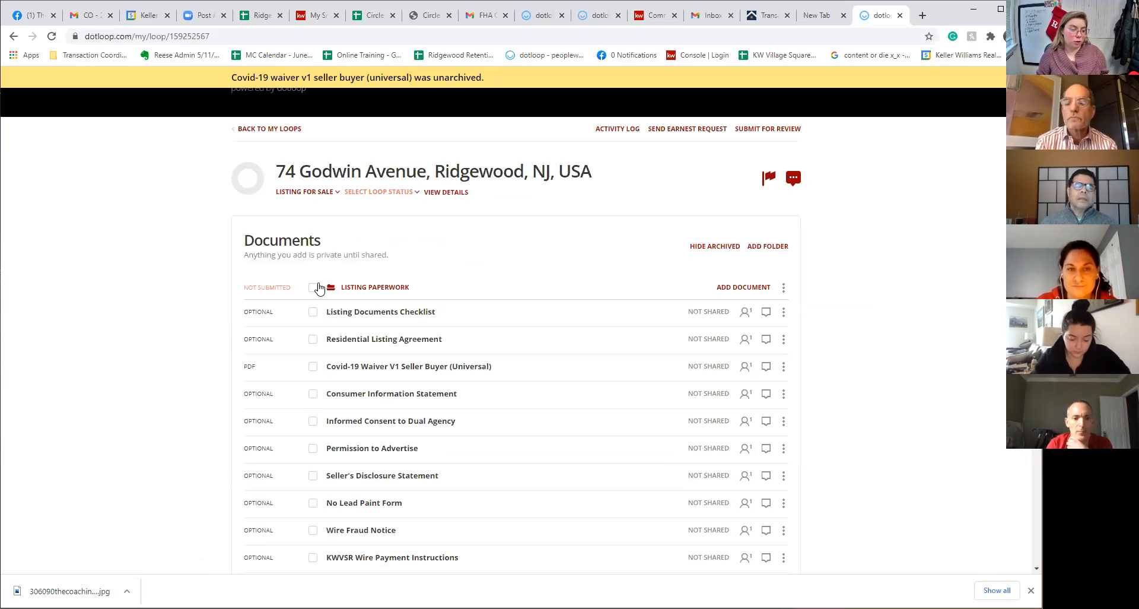
Hide archived documents, open the Covid-19 Waiver V1 Seller Buyer (Universal), and autofill it with Seller 1
click(717, 247)
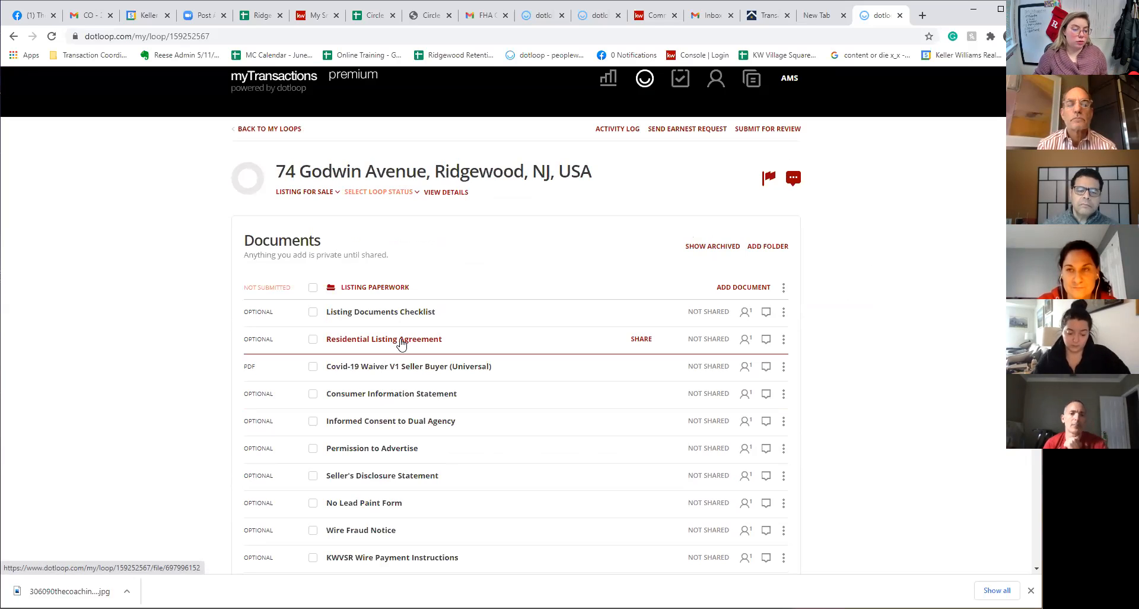
click(407, 369)
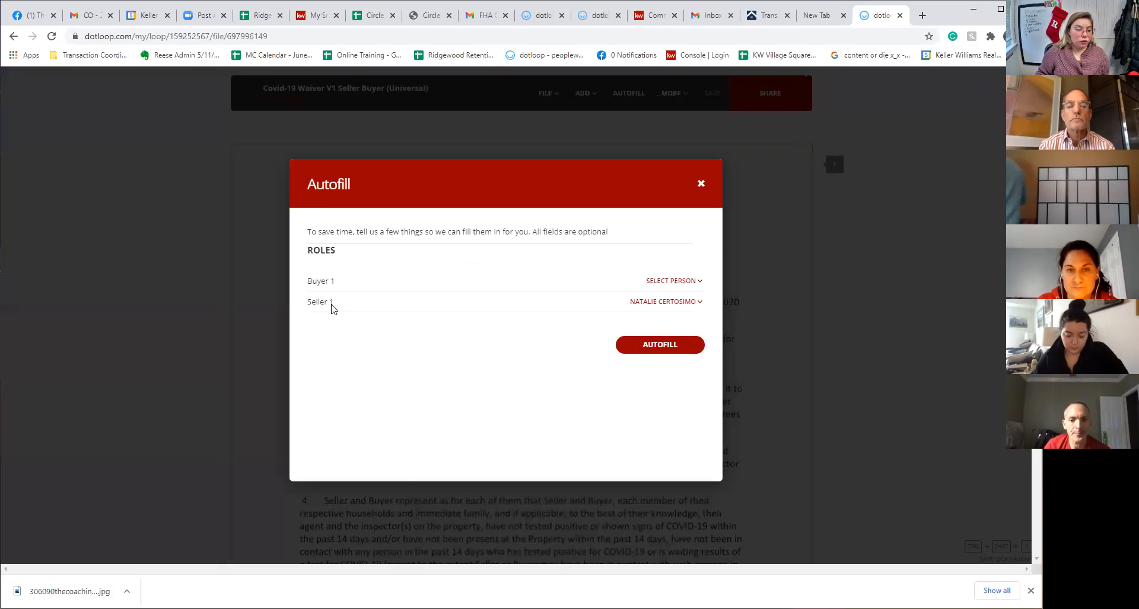
drag(318, 302, 704, 304)
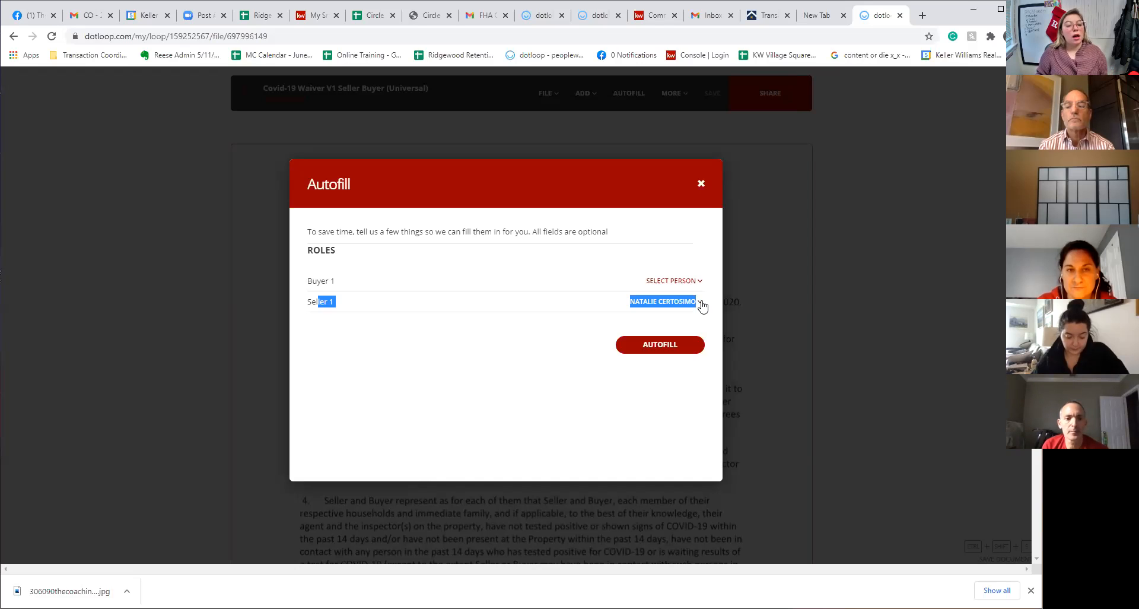
click(542, 329)
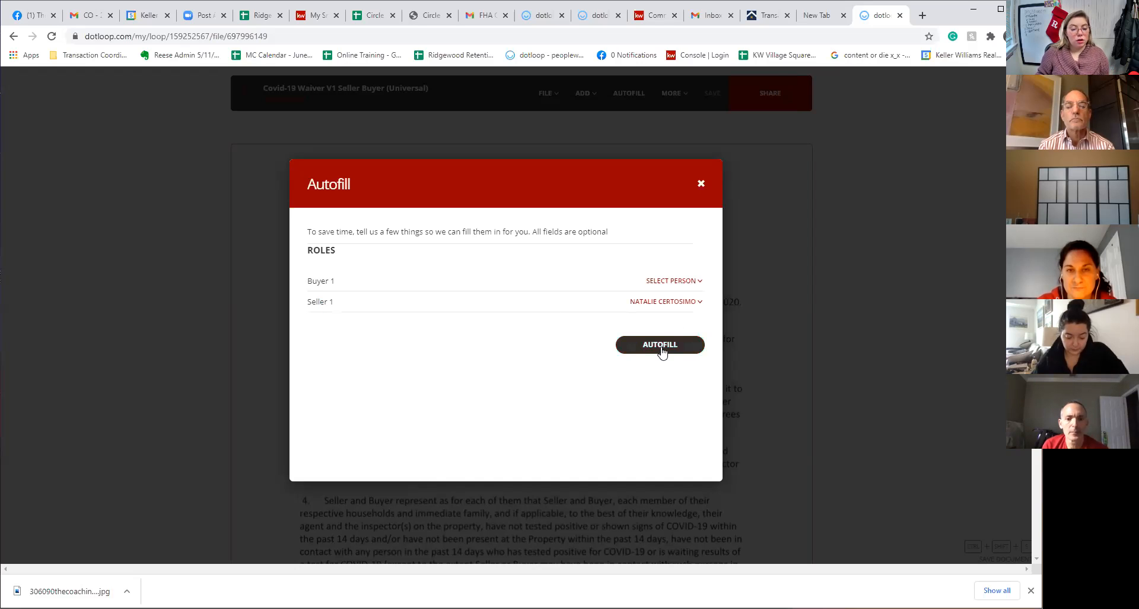
click(652, 347)
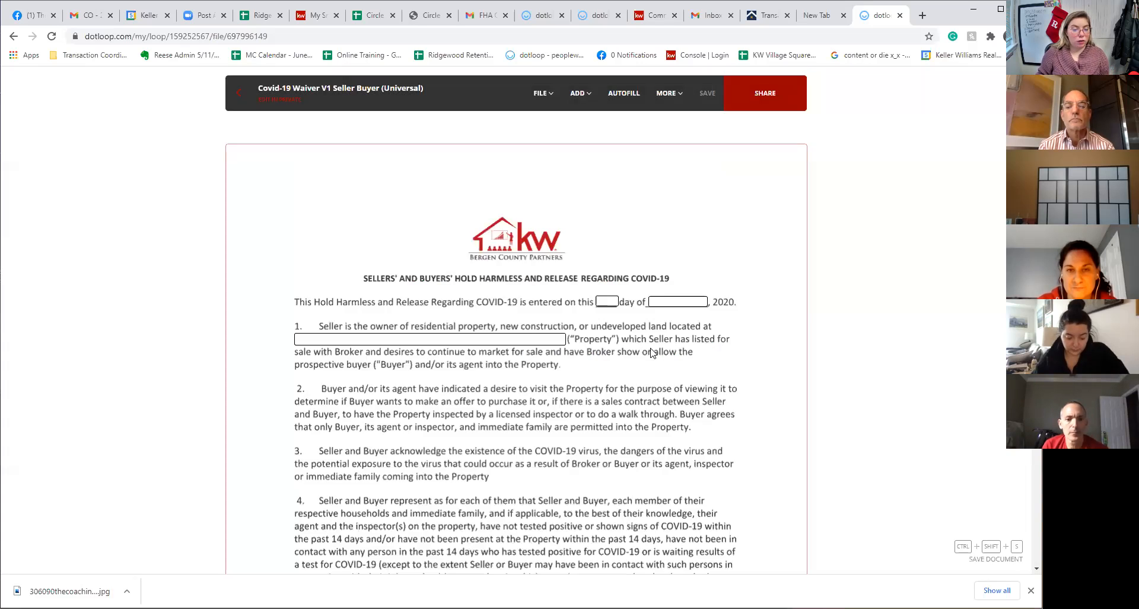
Enter the listing's Ridgewood, NJ street address and partial ZIP on the waiver's Property line
click(352, 341)
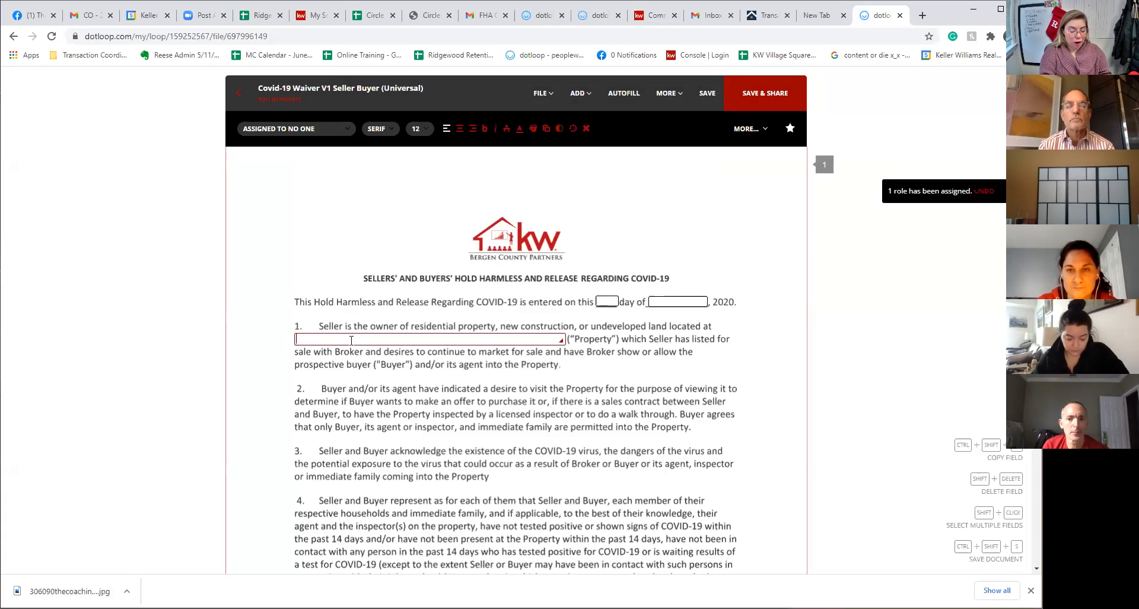
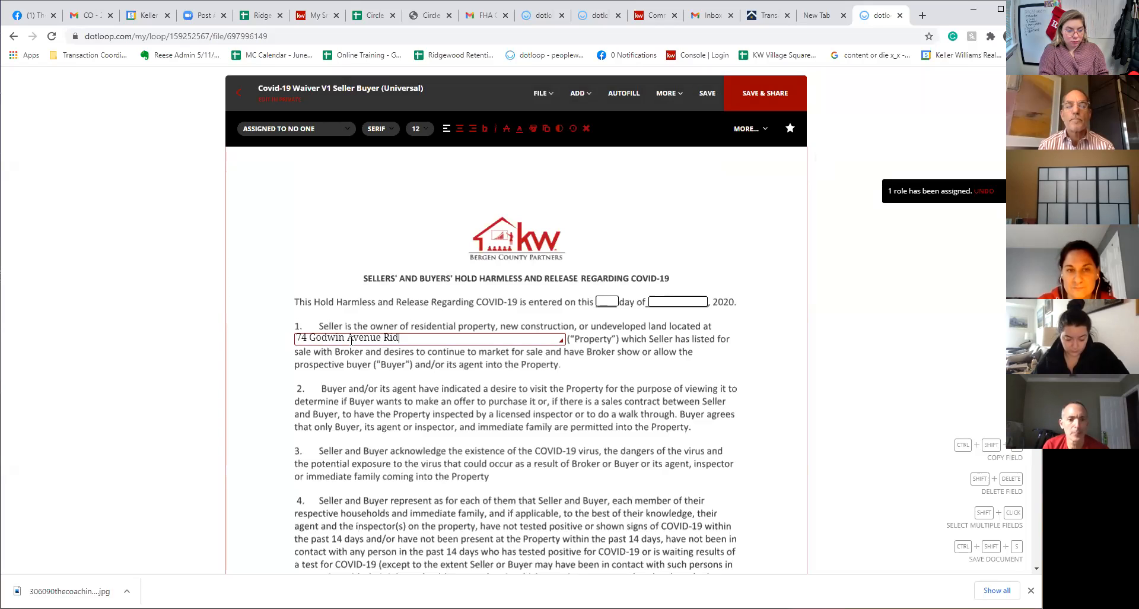
scroll(372, 369, down, 4)
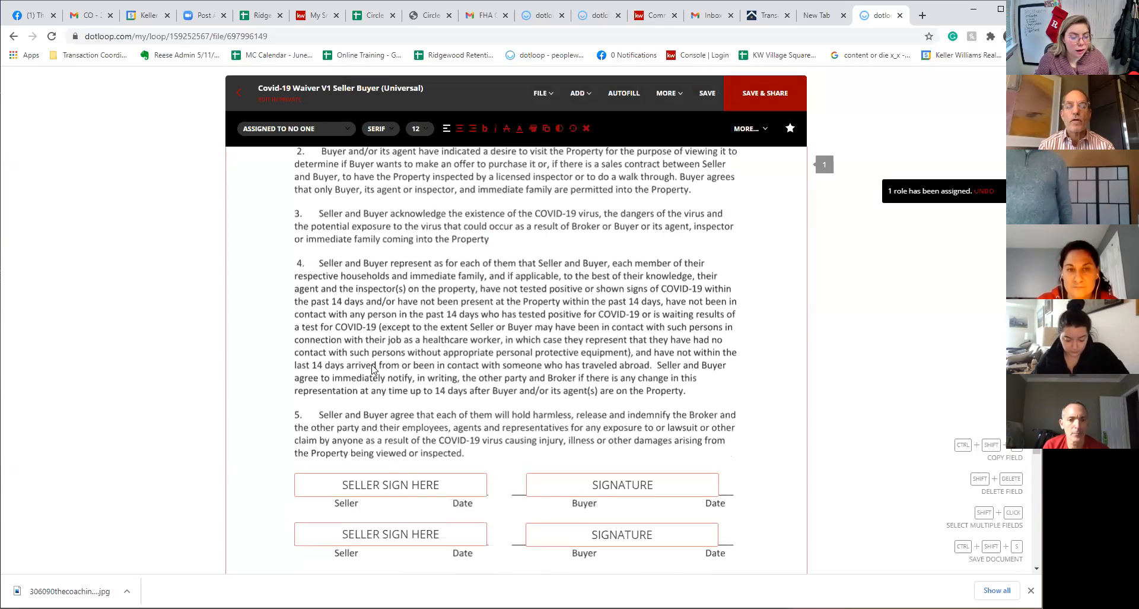
scroll(372, 369, down, 1)
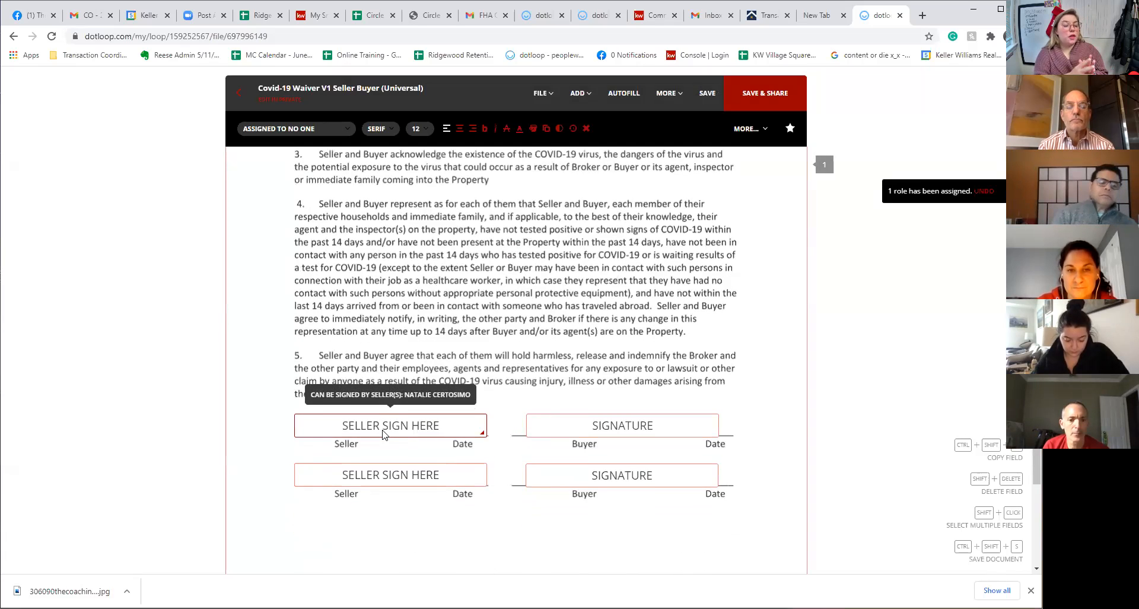
click(413, 480)
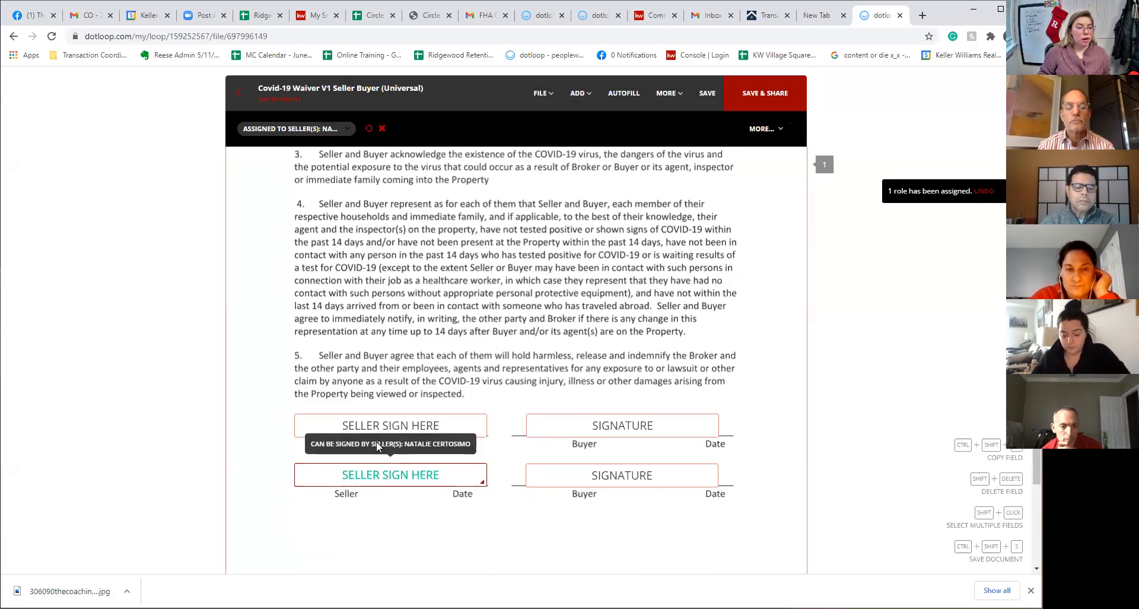
click(249, 131)
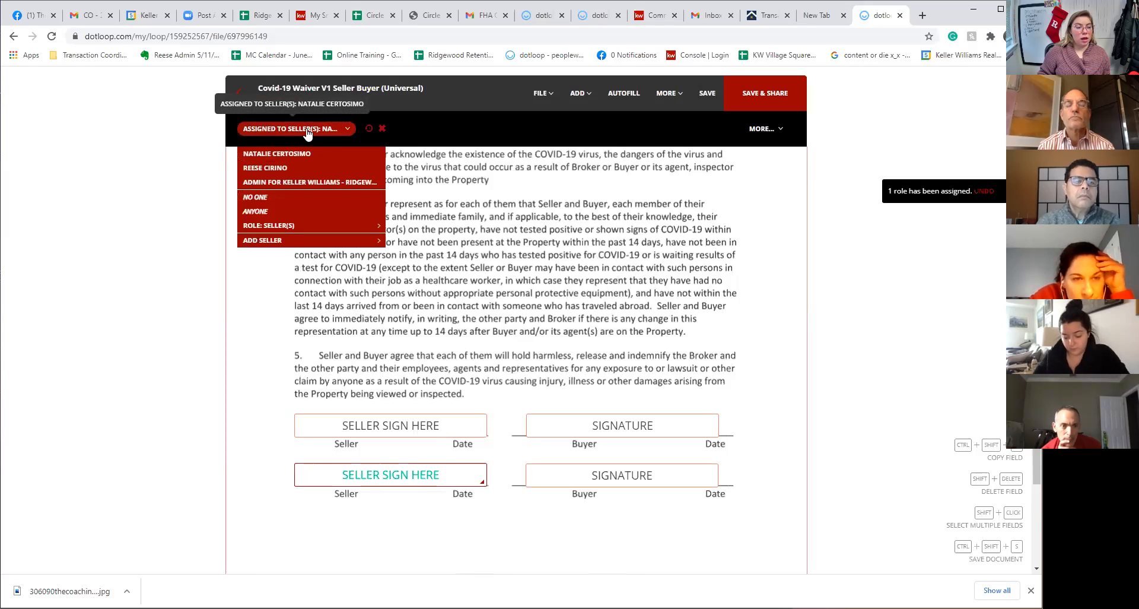
click(273, 197)
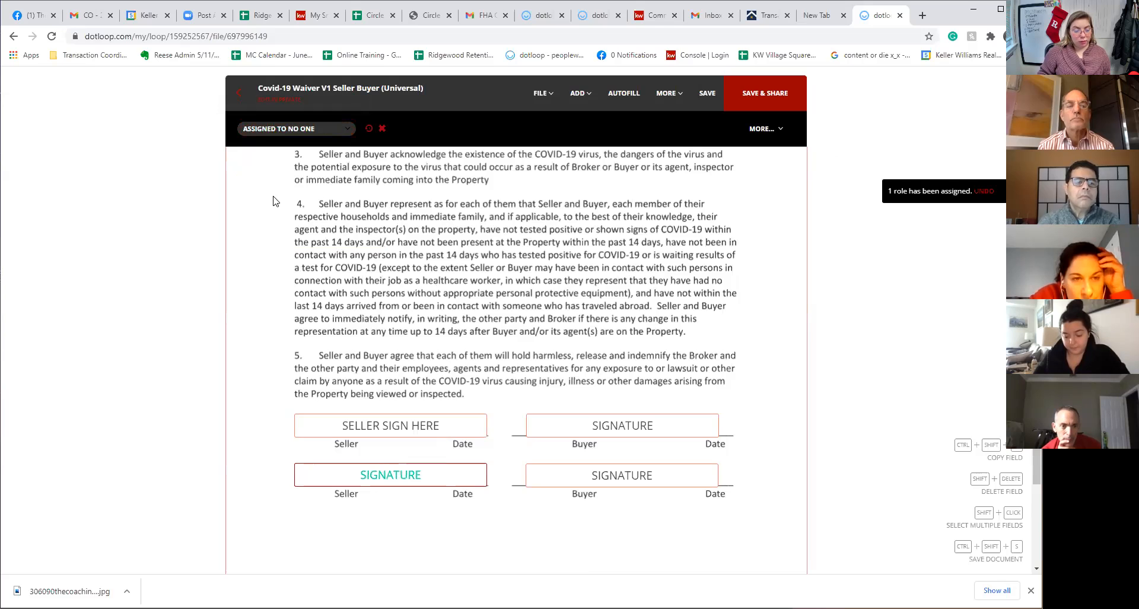
click(386, 430)
click(259, 129)
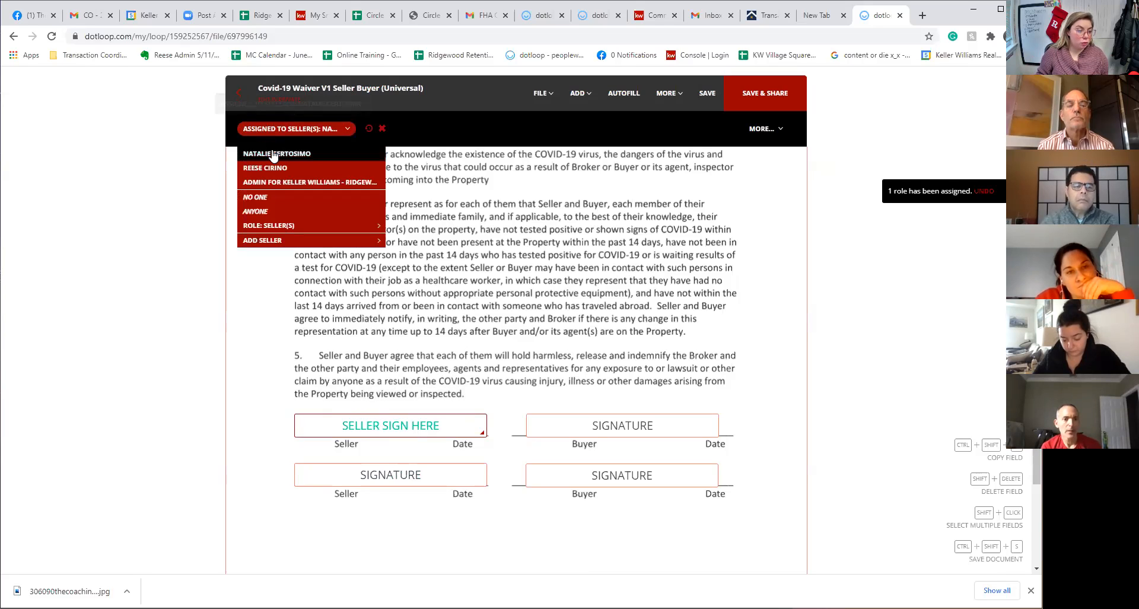
click(274, 154)
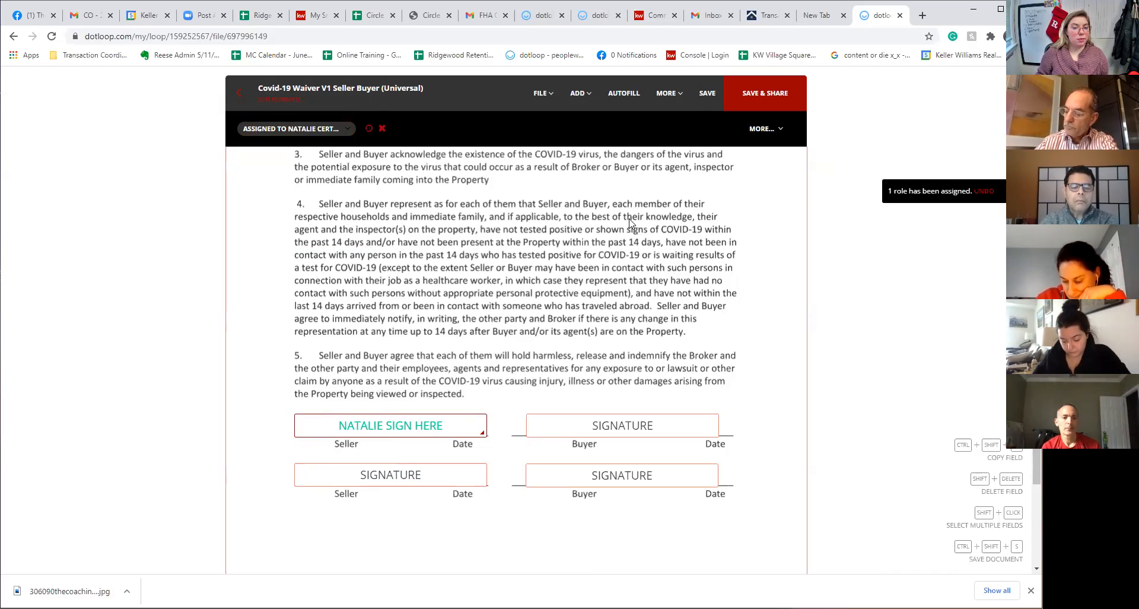
click(704, 99)
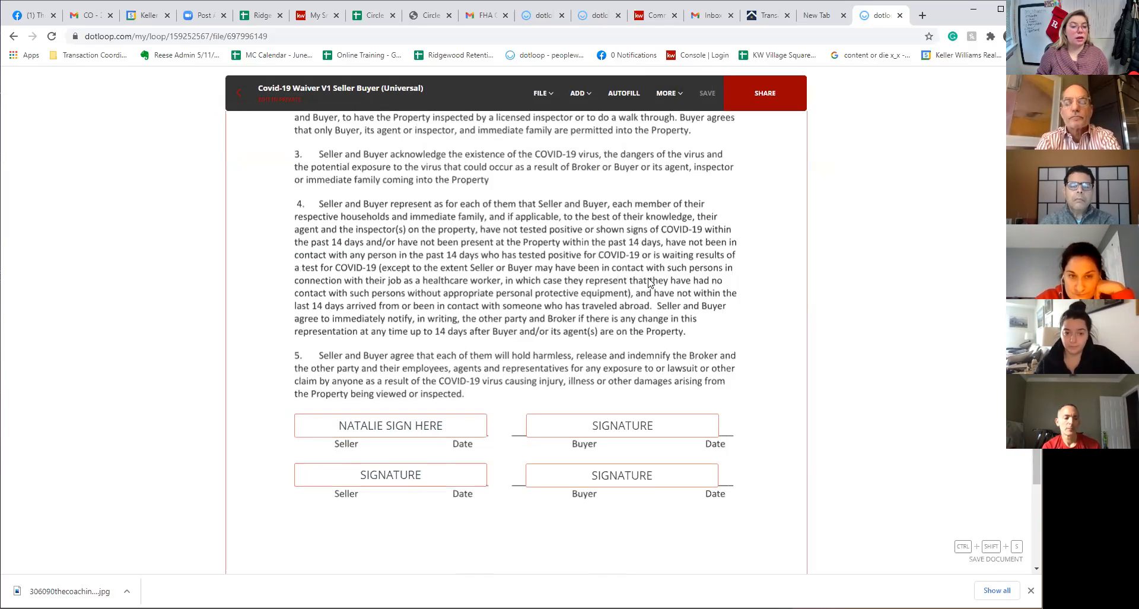
scroll(495, 395, up, 4)
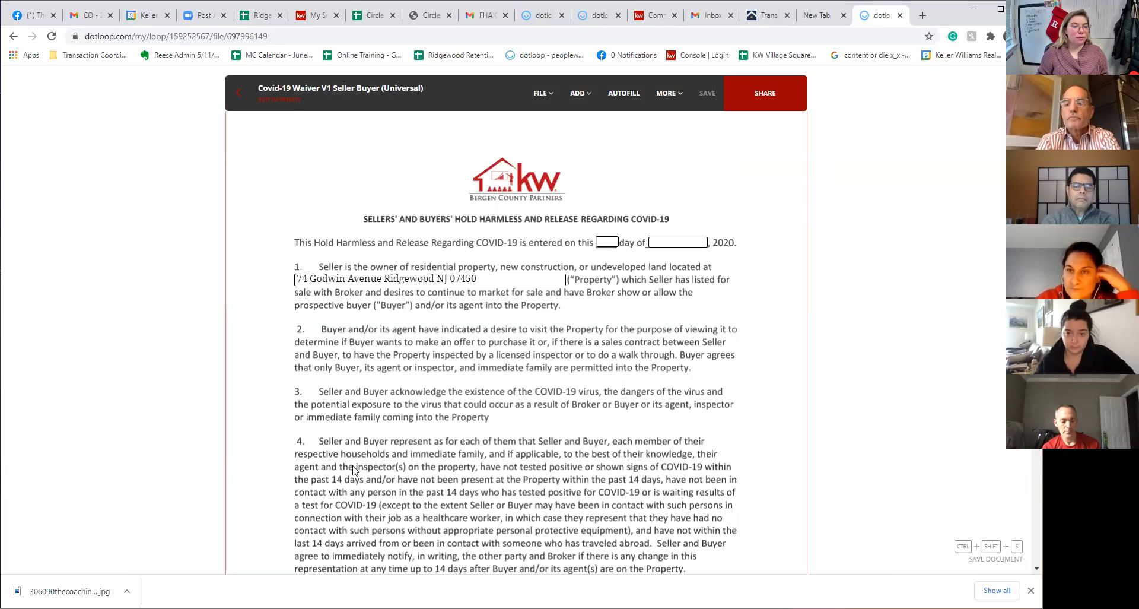
Leave the waiver without sharing, reopen it, and trim the ZIP digits from the property address
click(234, 93)
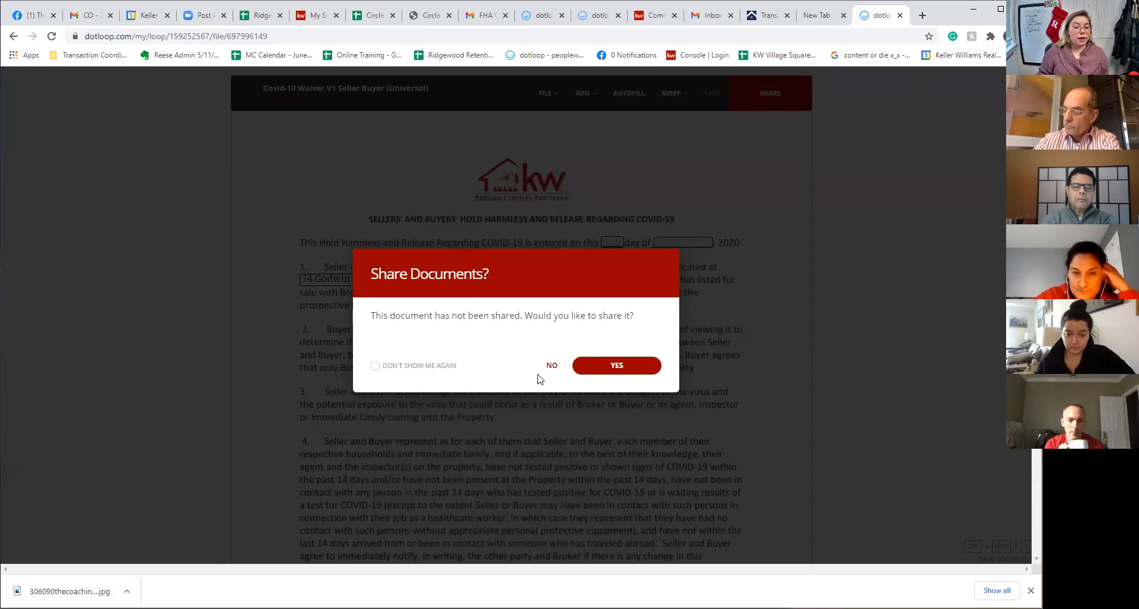
click(552, 365)
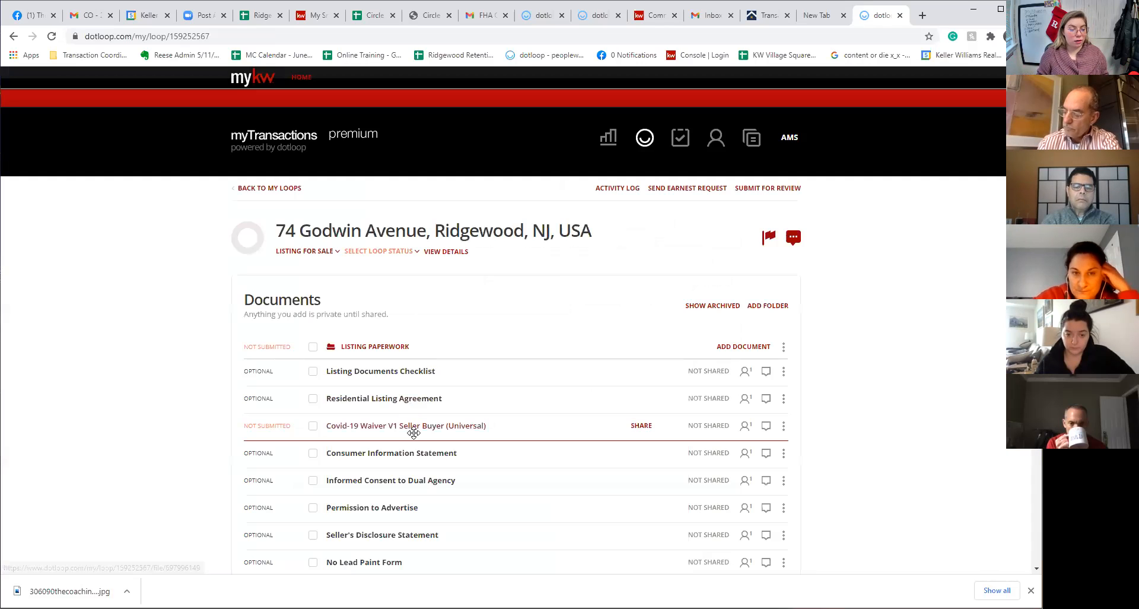
click(413, 432)
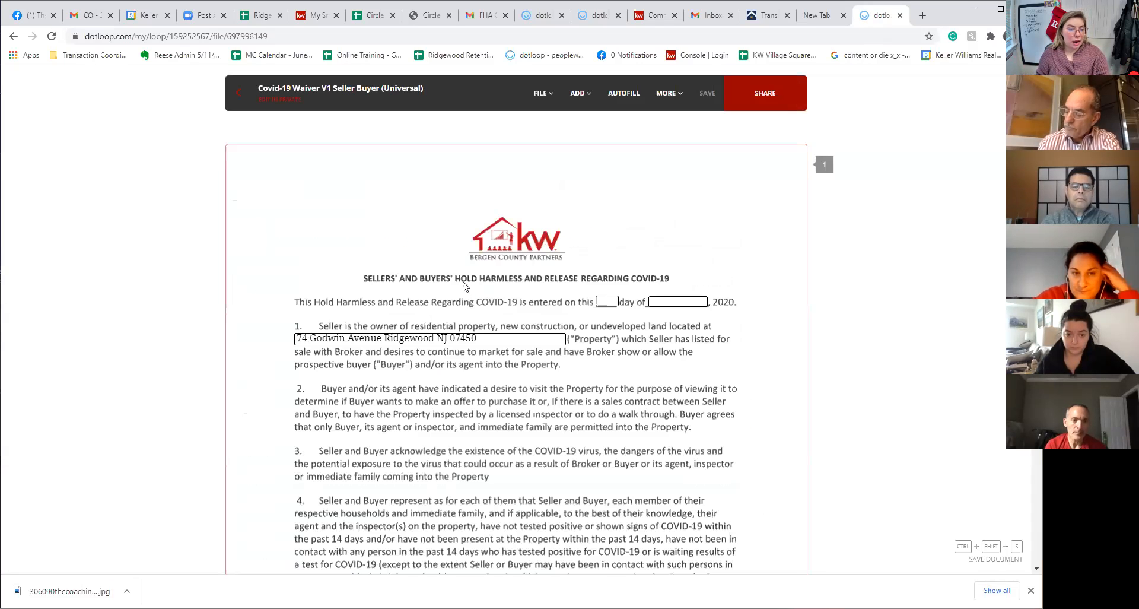
click(480, 337)
key(BackSpace)
key(BackSpace)
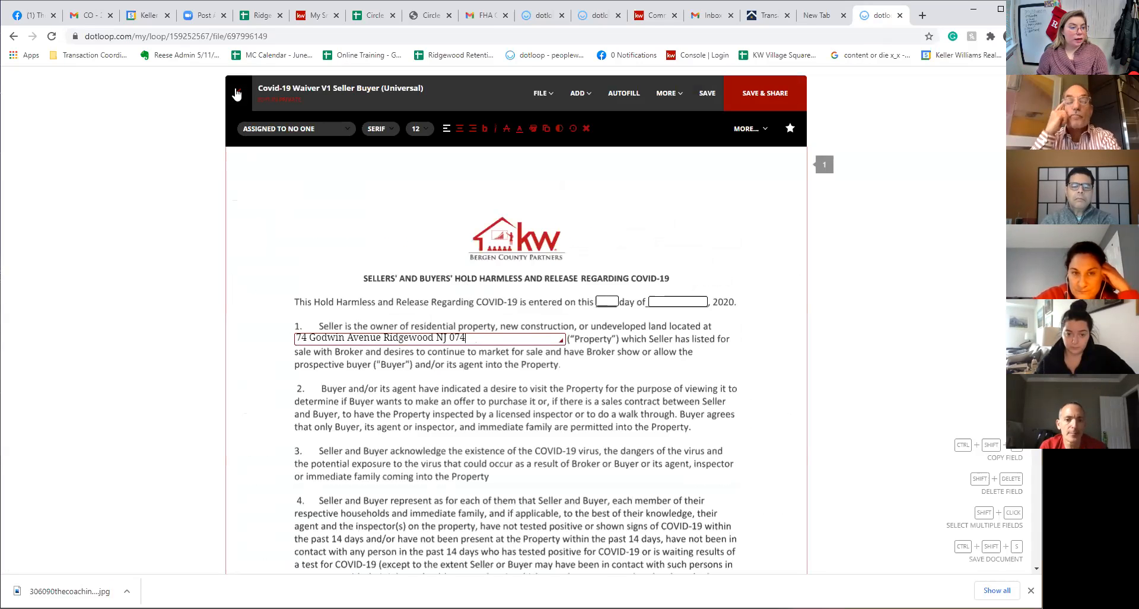
Save the edited waiver without sharing it and return to the loop's document list
click(237, 93)
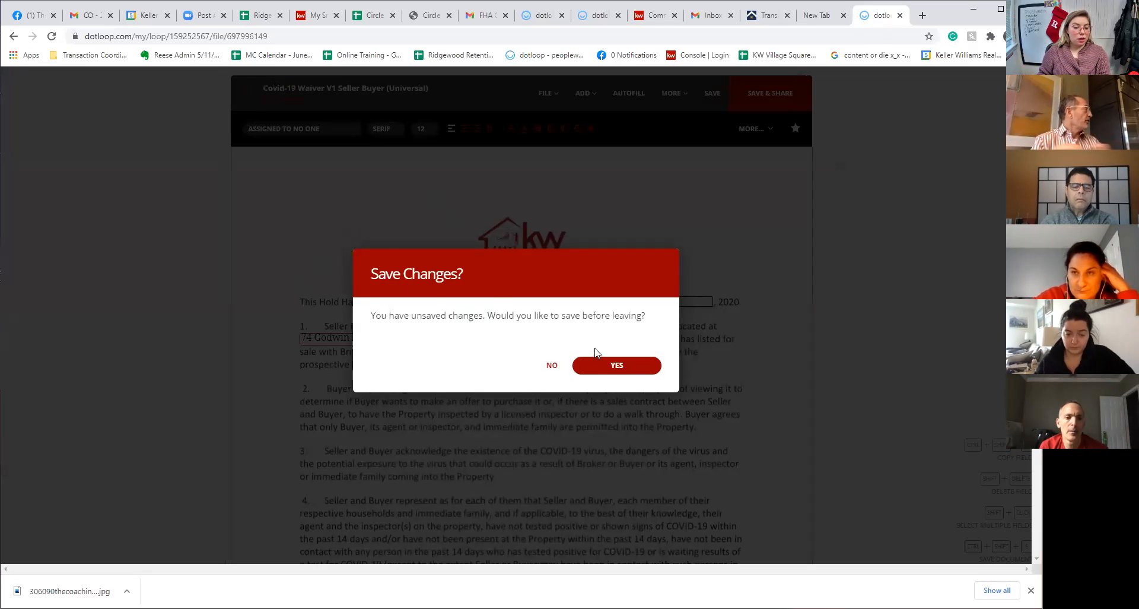
click(615, 368)
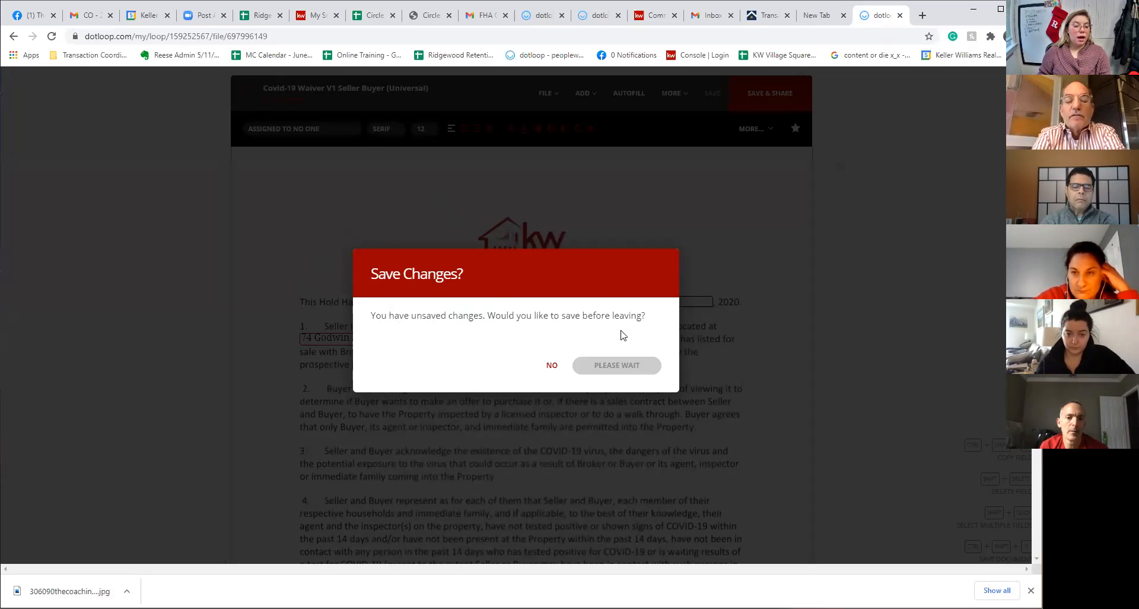
click(551, 366)
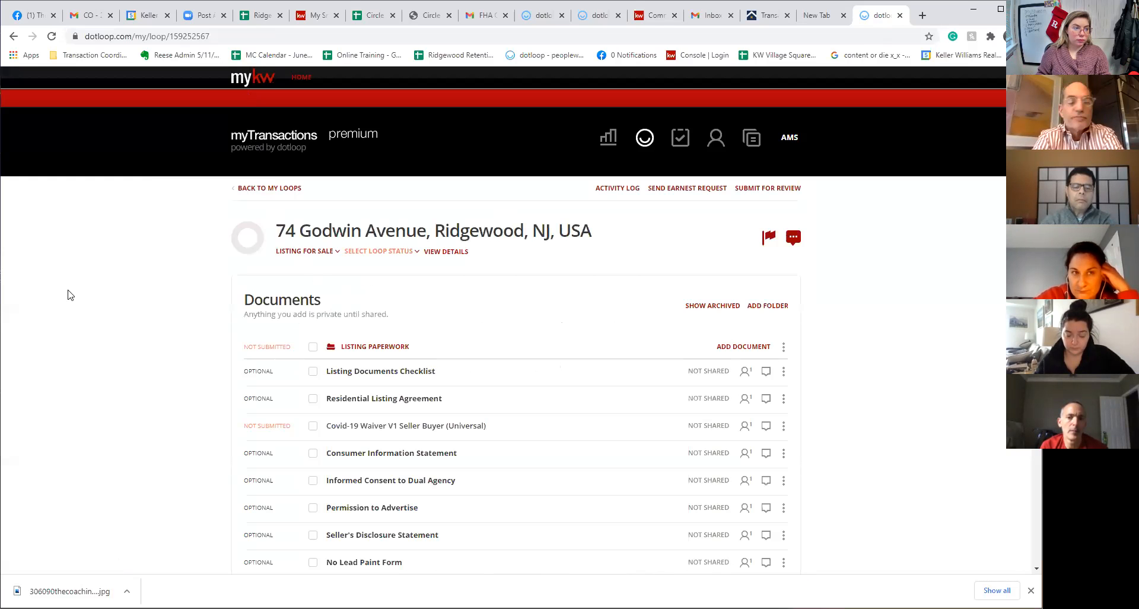
scroll(843, 417, down, 1)
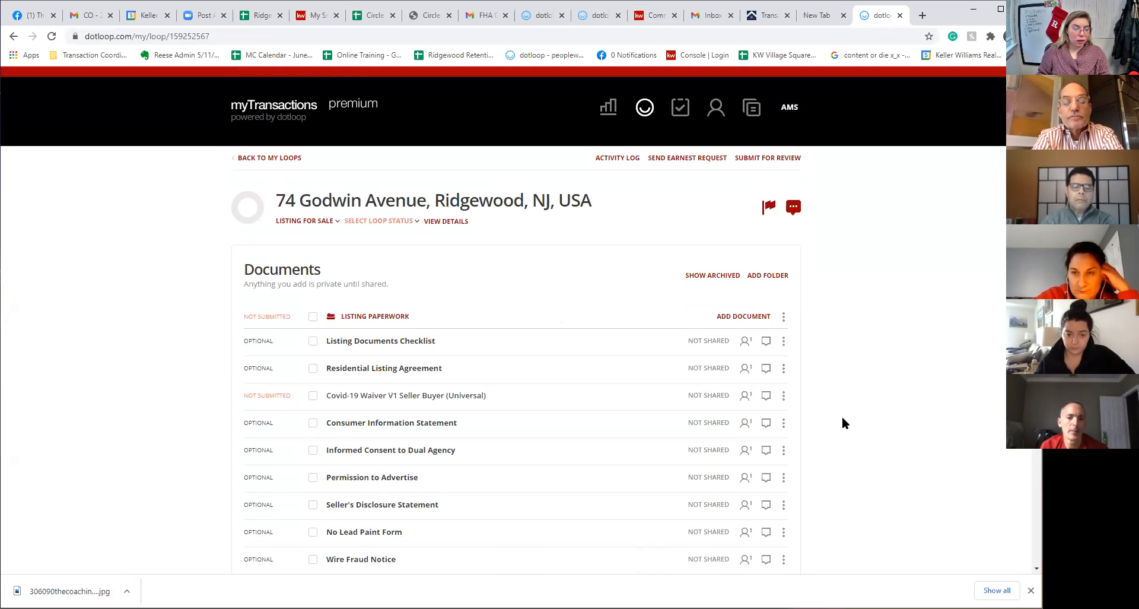
scroll(843, 422, down, 2)
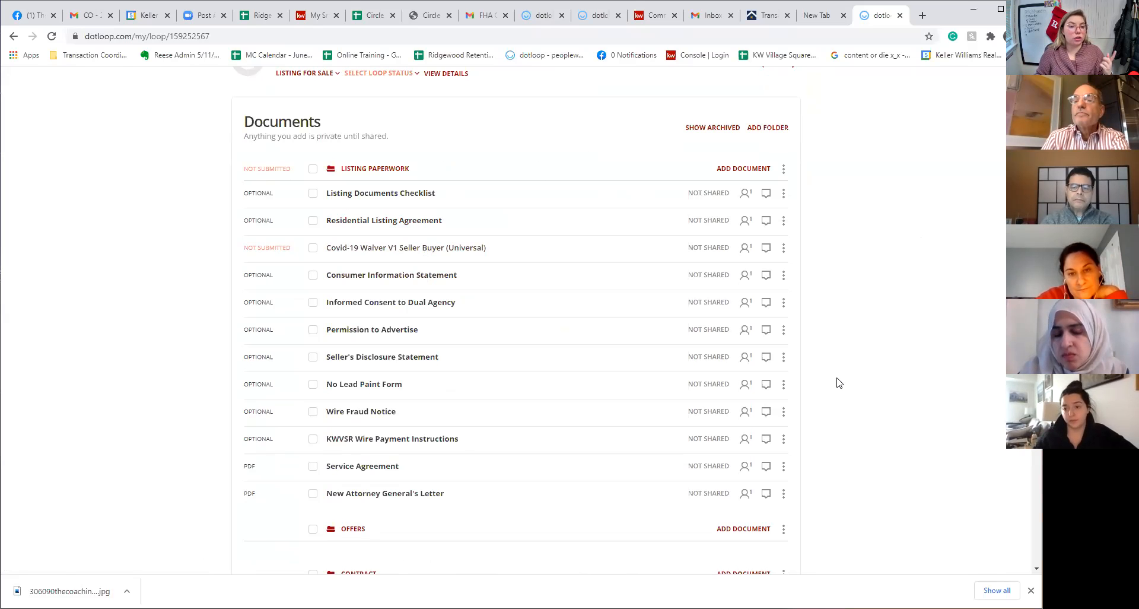
scroll(860, 401, down, 7)
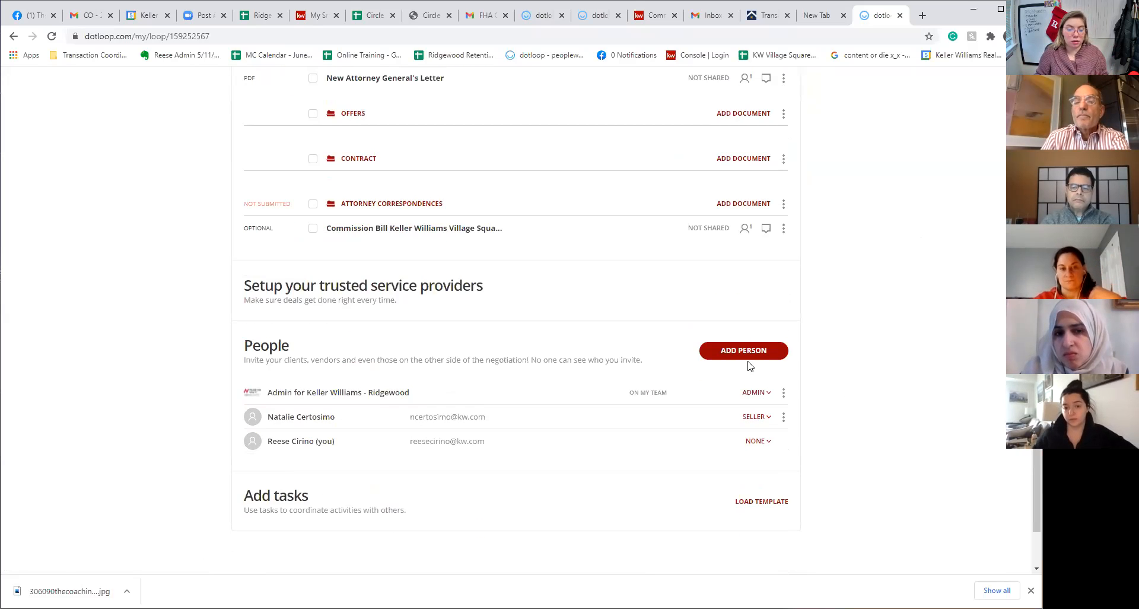
Start a new person for the loop and fill in their full name and e-mail address
click(748, 363)
click(452, 321)
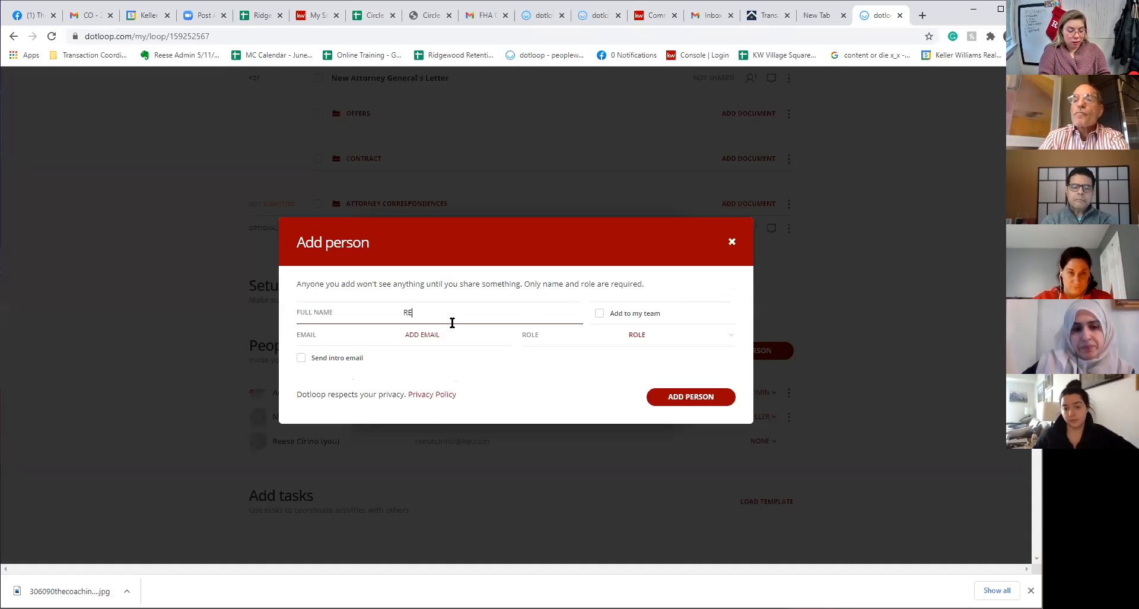
key(Tab)
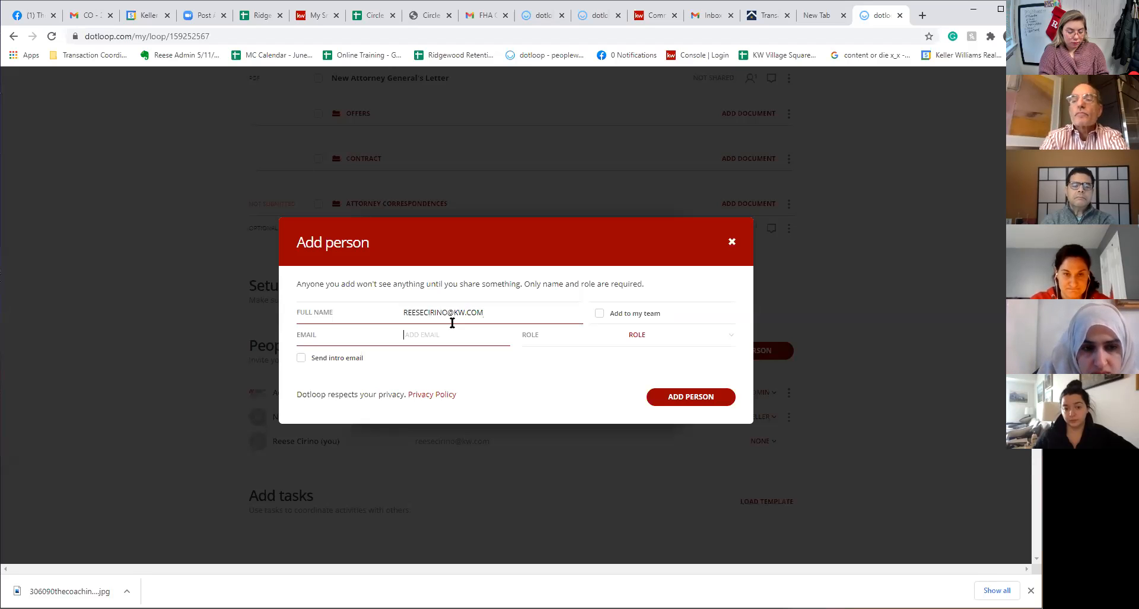
text(R)
key(shift+Tab)
key(ctrl+c)
key(Tab)
key(ctrl+v)
click(409, 333)
key(BackSpace)
drag(449, 310, 493, 312)
key(BackSpace)
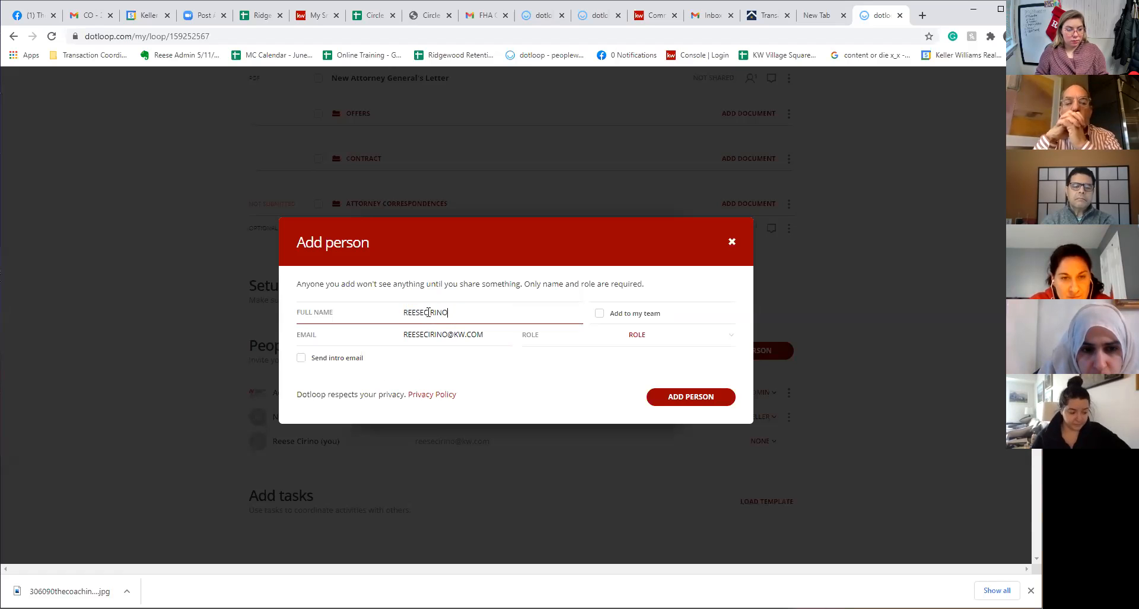
click(425, 312)
Give the person the Other role, change the rejected e-mail domain to gmail, and add them
click(634, 337)
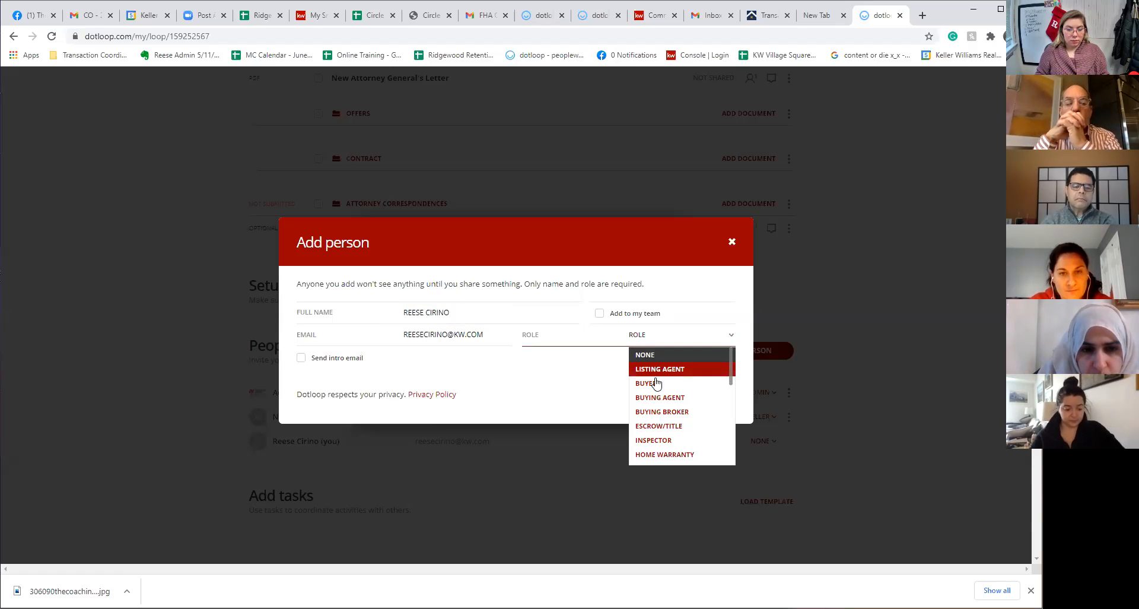
scroll(671, 431, down, 5)
click(668, 414)
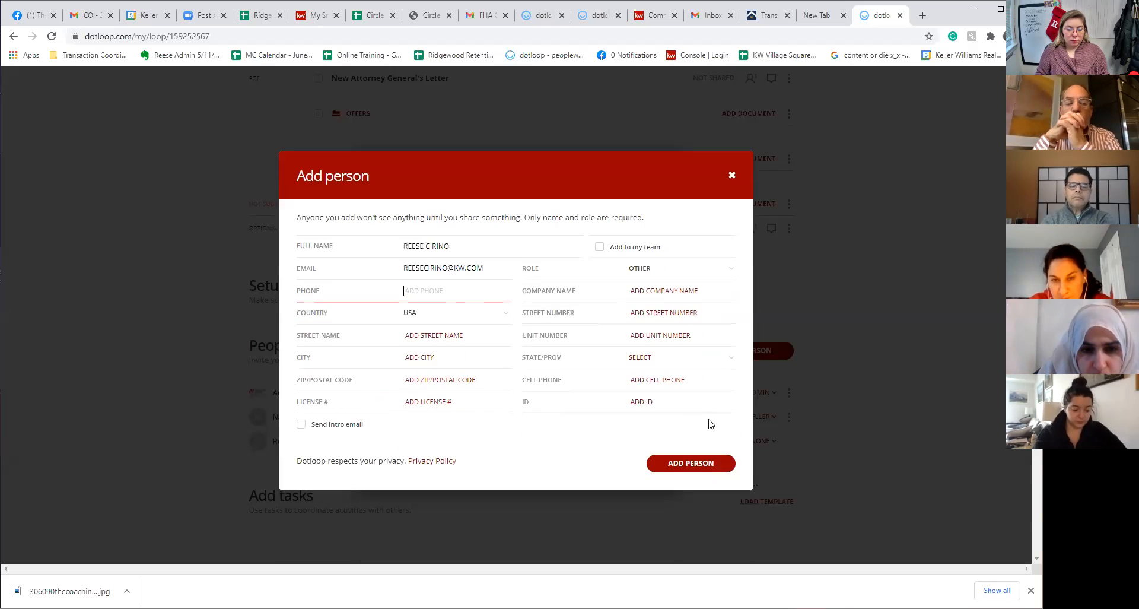
click(716, 463)
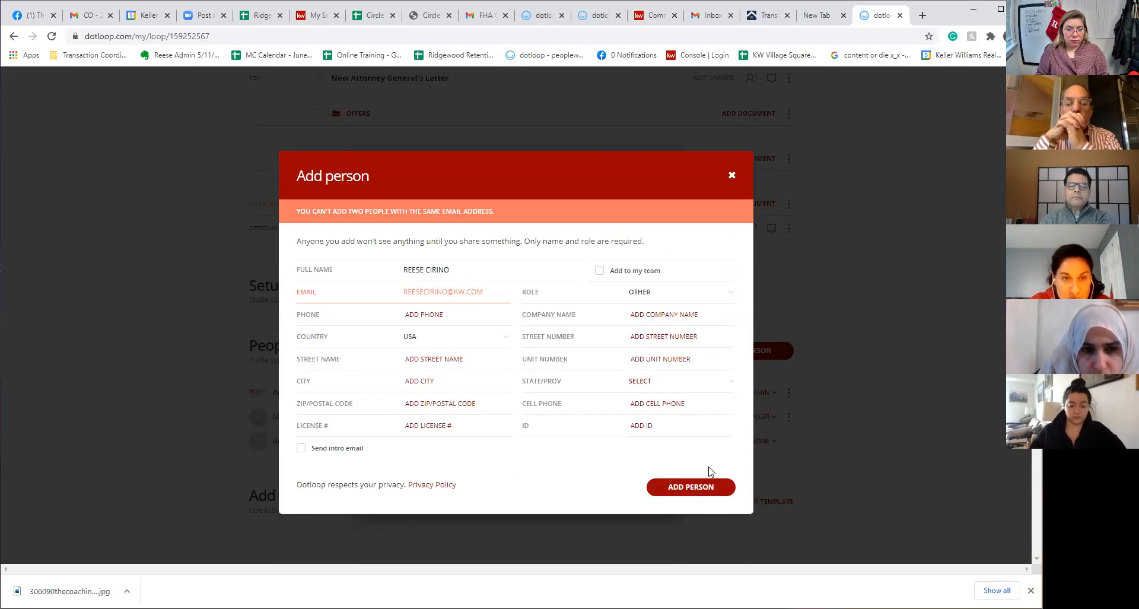
click(468, 290)
double_click(461, 291)
text(gmail)
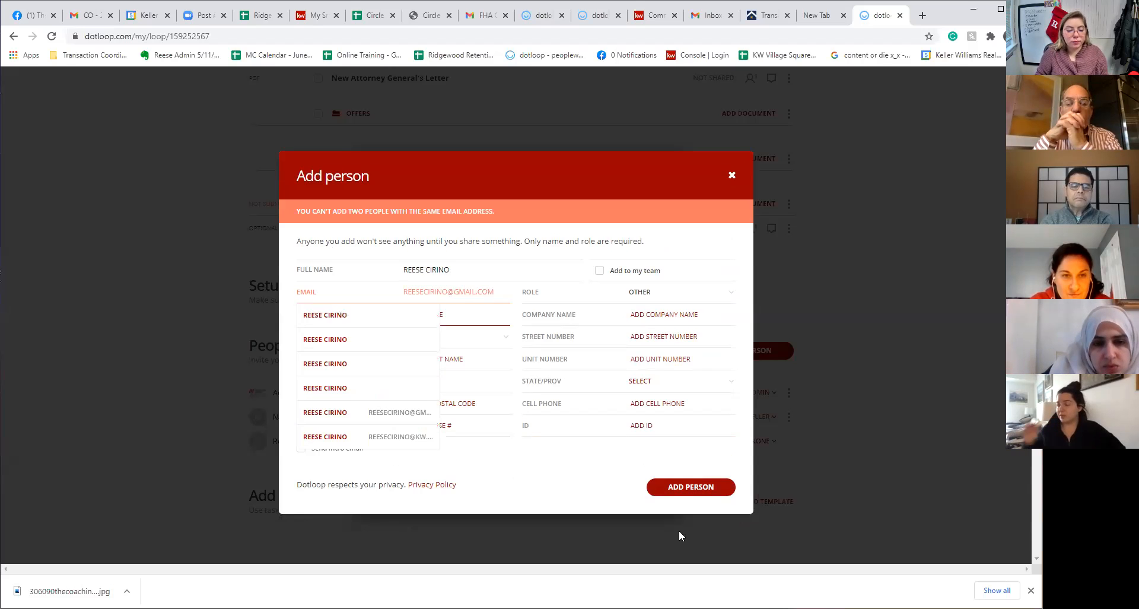
click(692, 486)
Open the Residential Listing Agreement from the loop's documents
scroll(713, 297, up, 10)
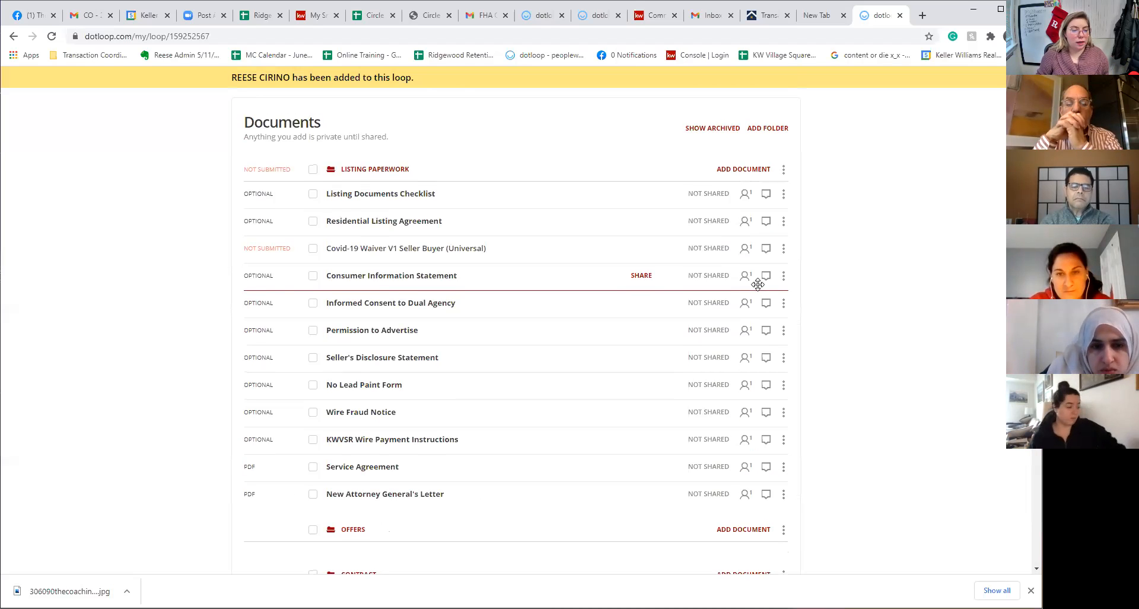
scroll(682, 320, down, 3)
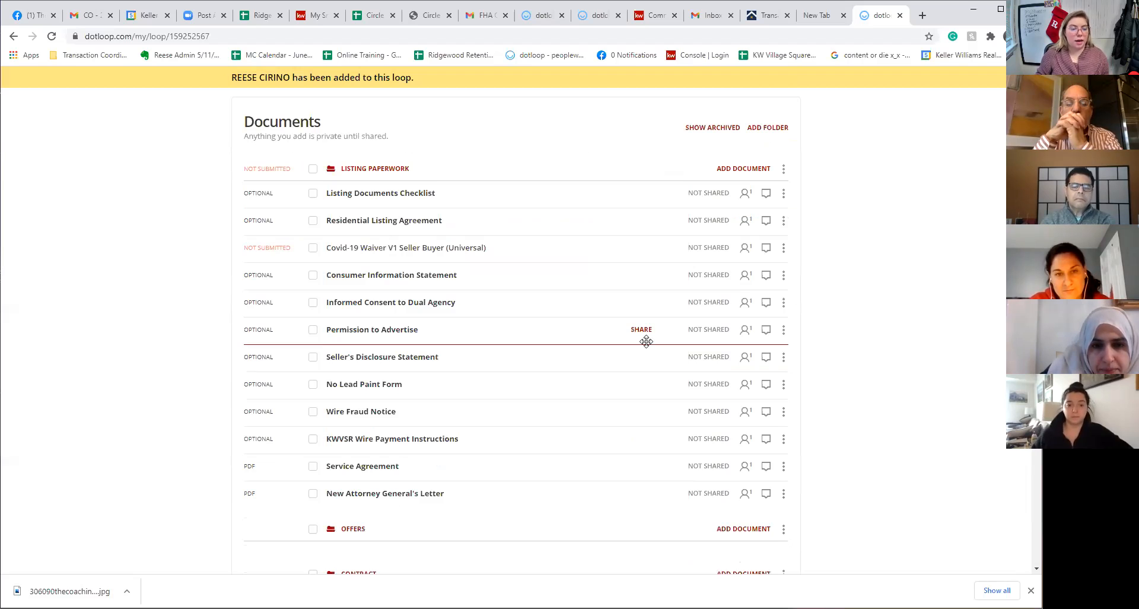
click(405, 224)
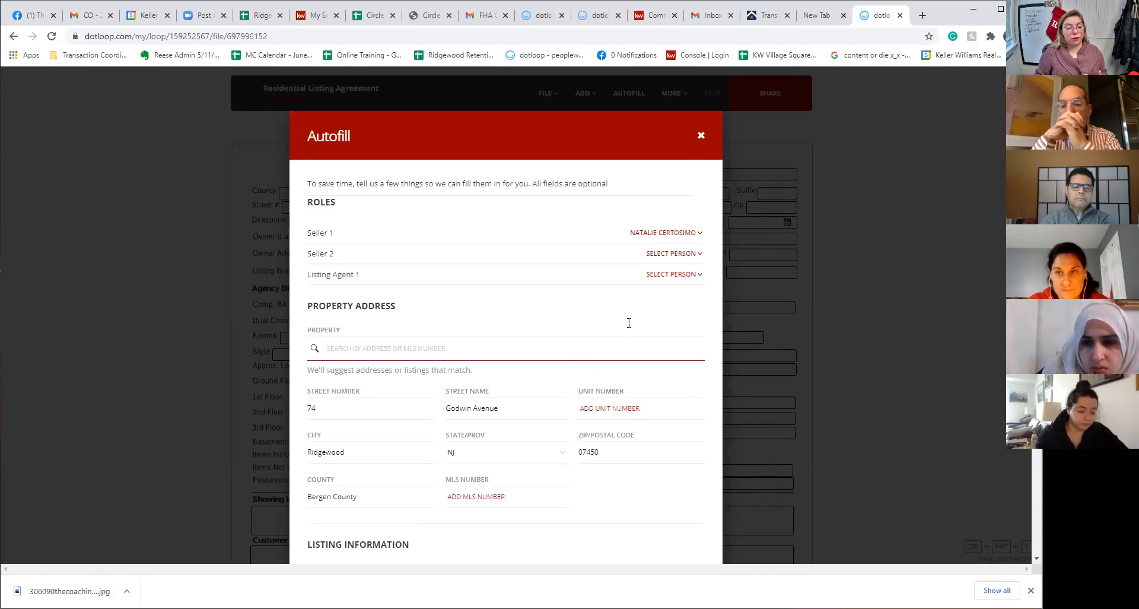
click(699, 137)
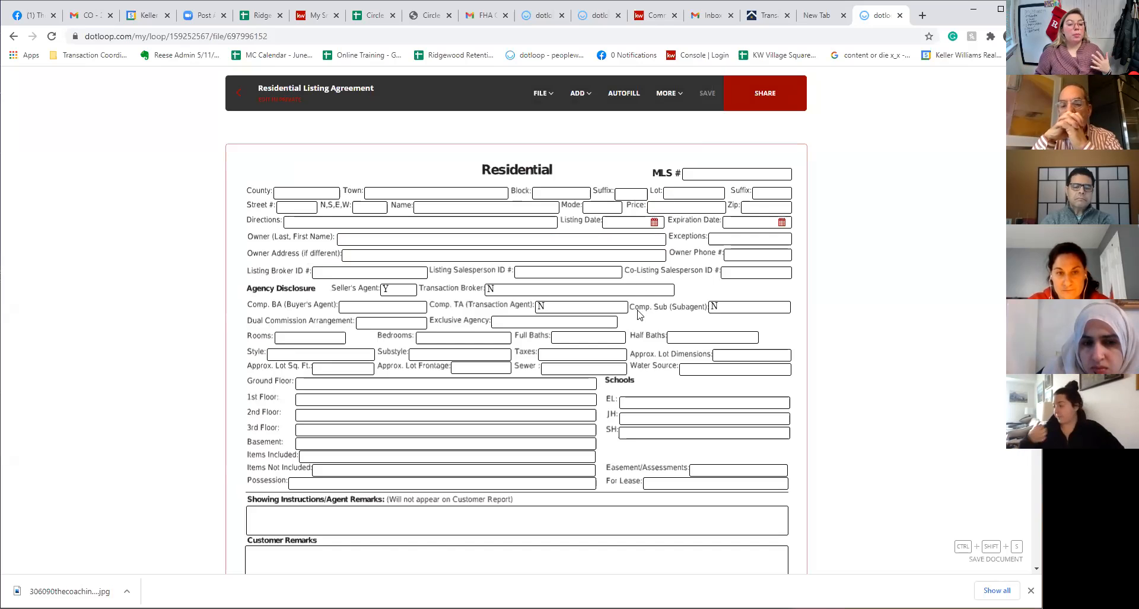
scroll(441, 396, down, 5)
scroll(441, 397, up, 5)
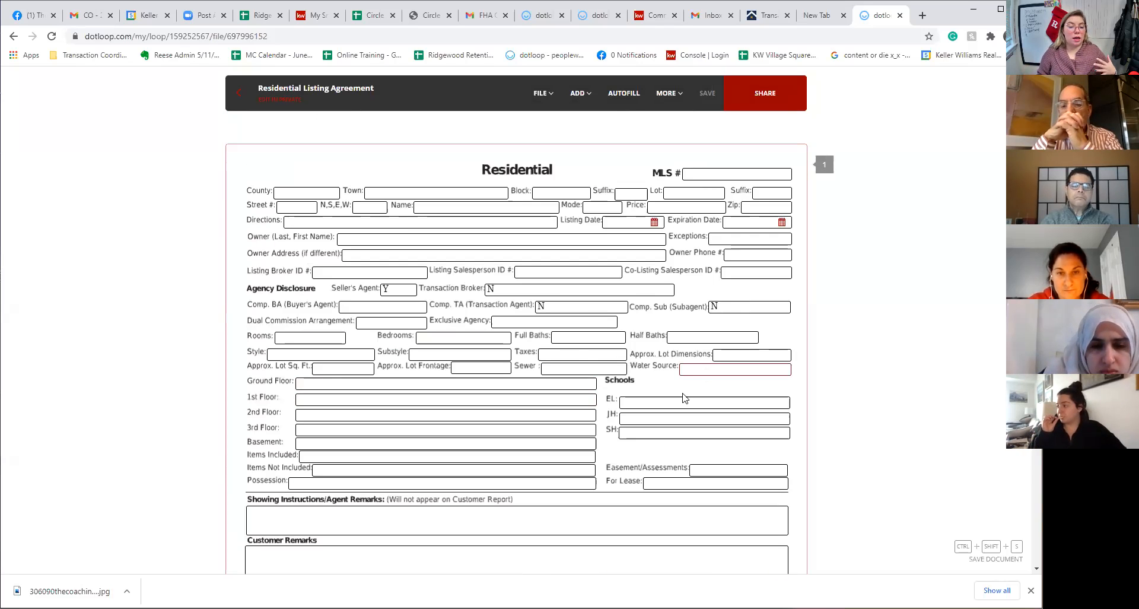
click(404, 326)
text(Y)
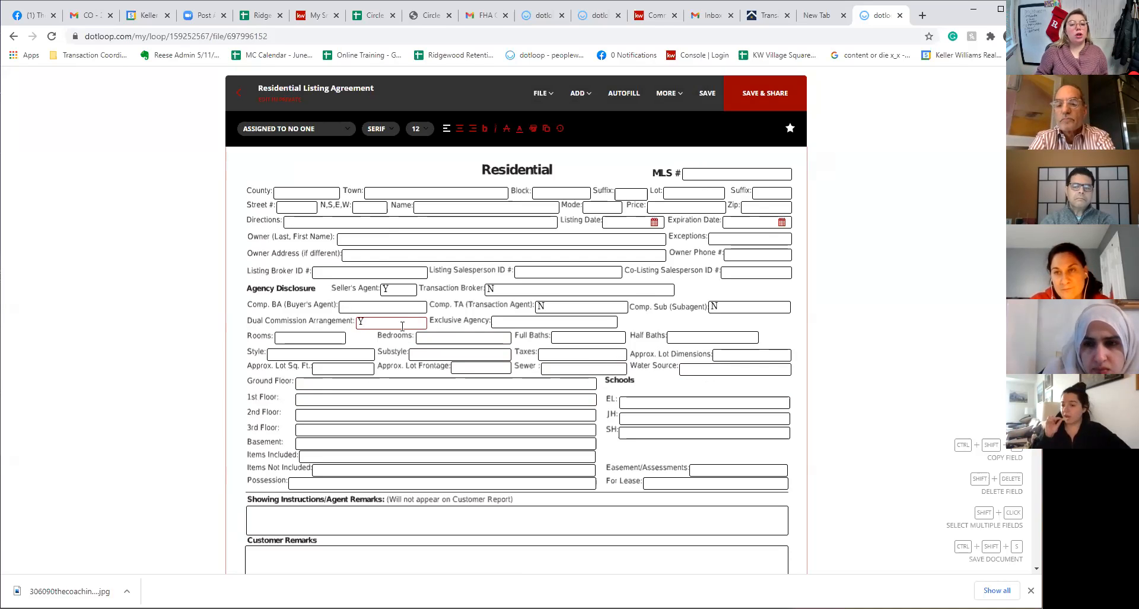
click(587, 96)
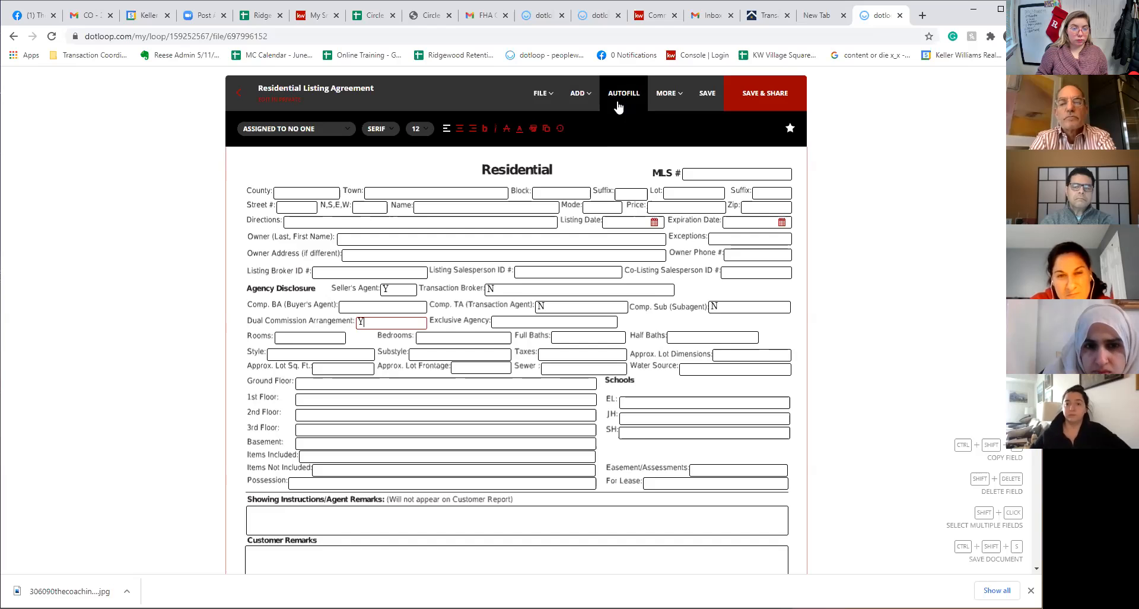
click(613, 153)
click(579, 95)
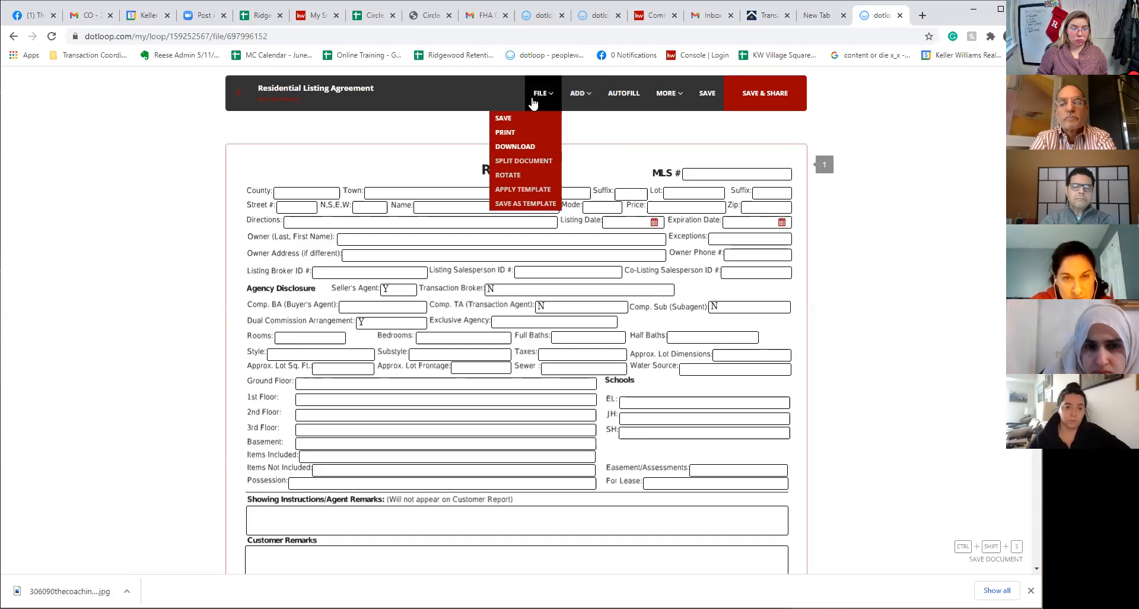
click(238, 95)
click(558, 368)
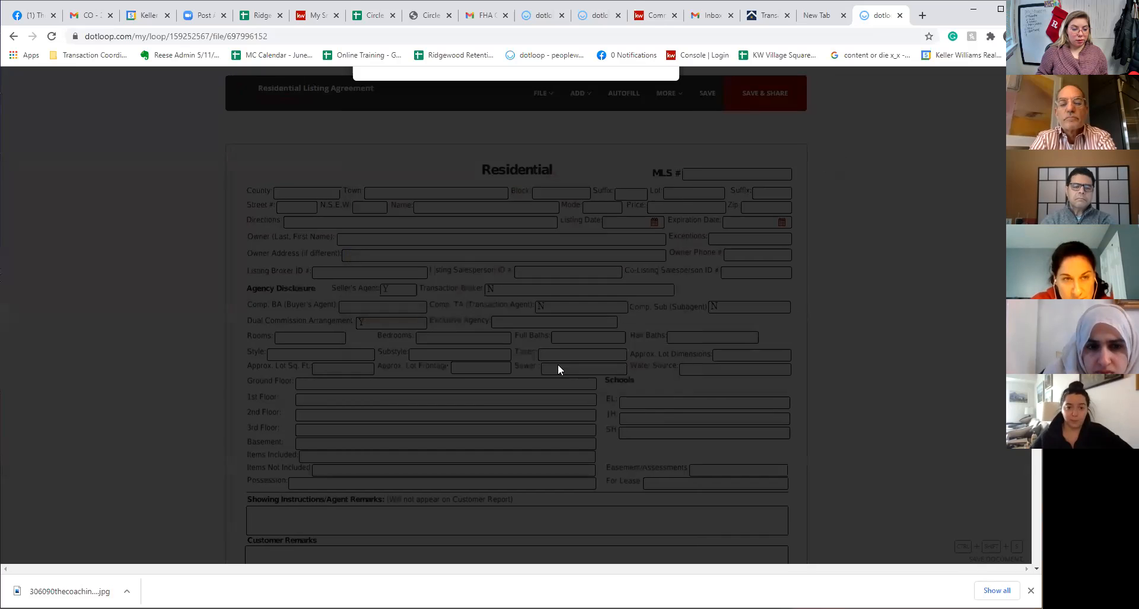
click(559, 367)
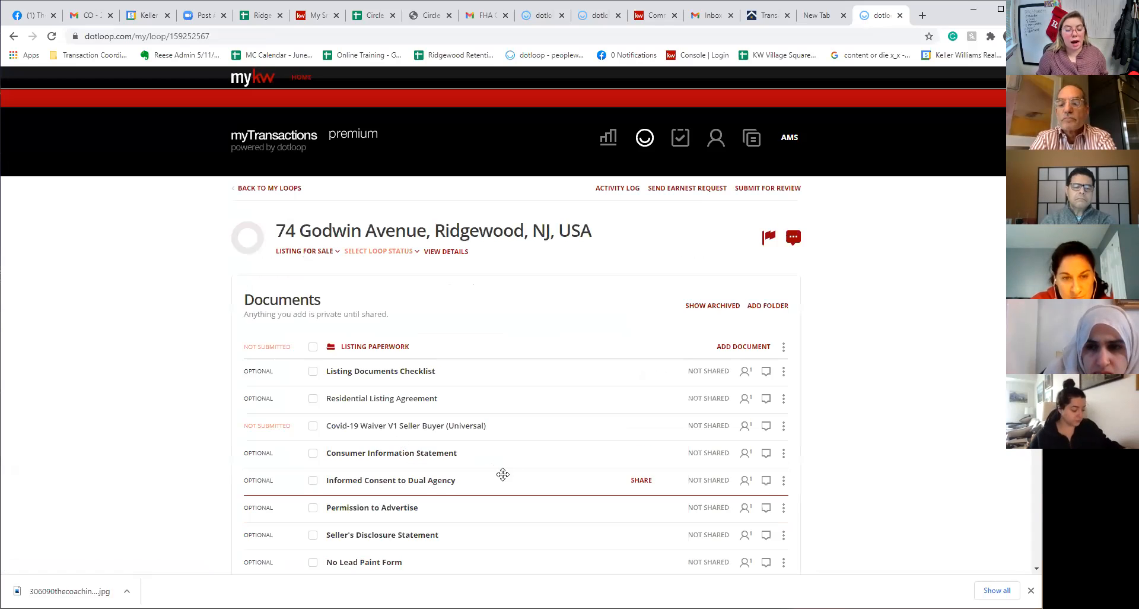
Open the Seller's Disclosure Statement and autofill its property address and seller name
scroll(503, 486, down, 2)
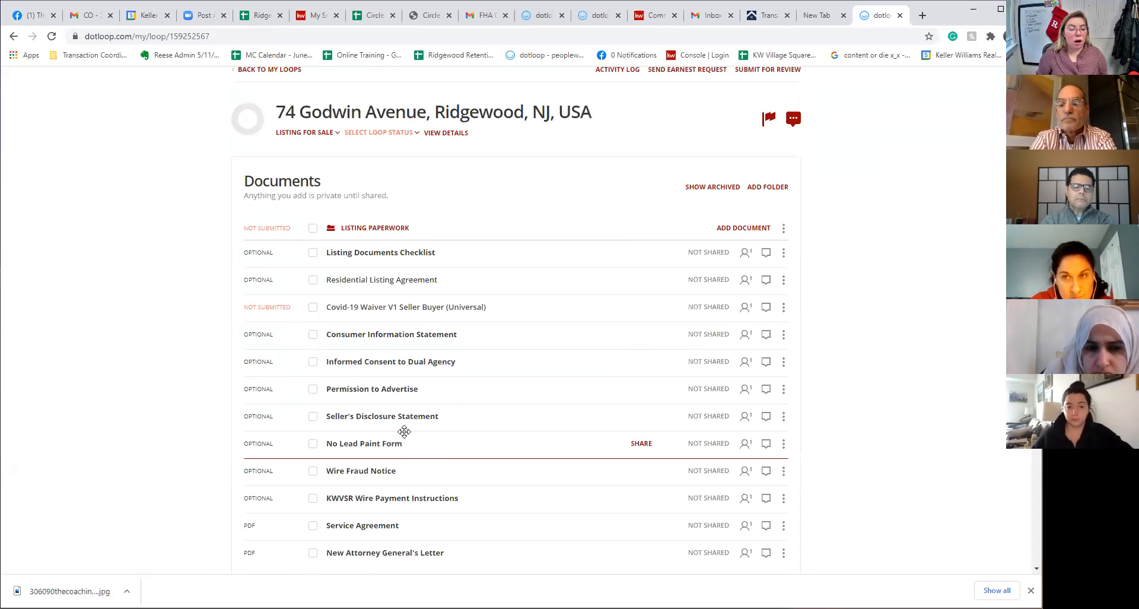
click(408, 419)
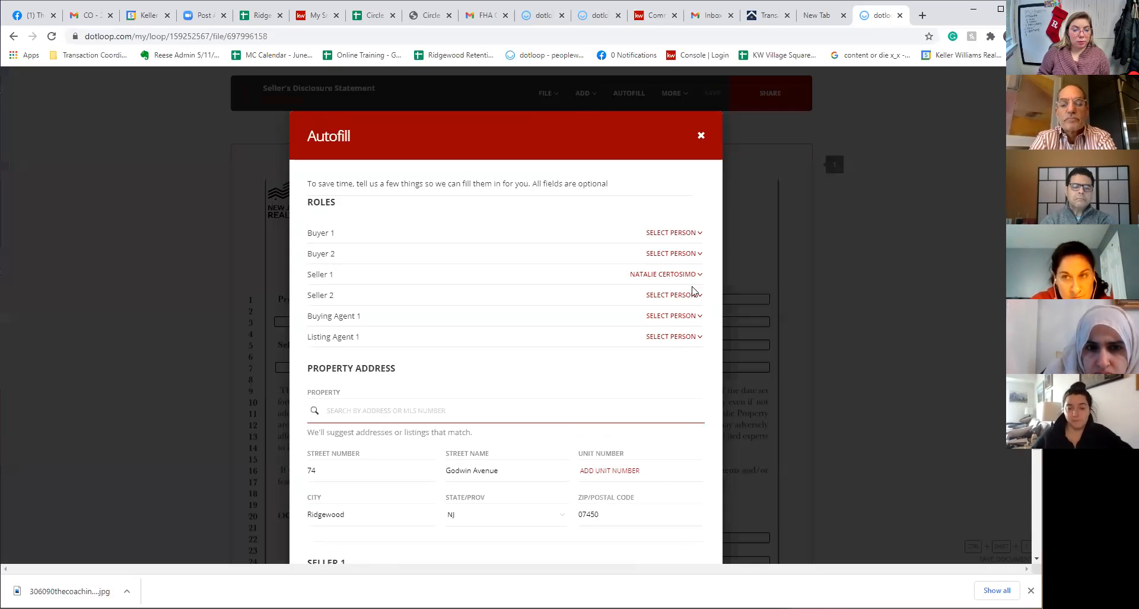
scroll(617, 333, down, 3)
click(660, 538)
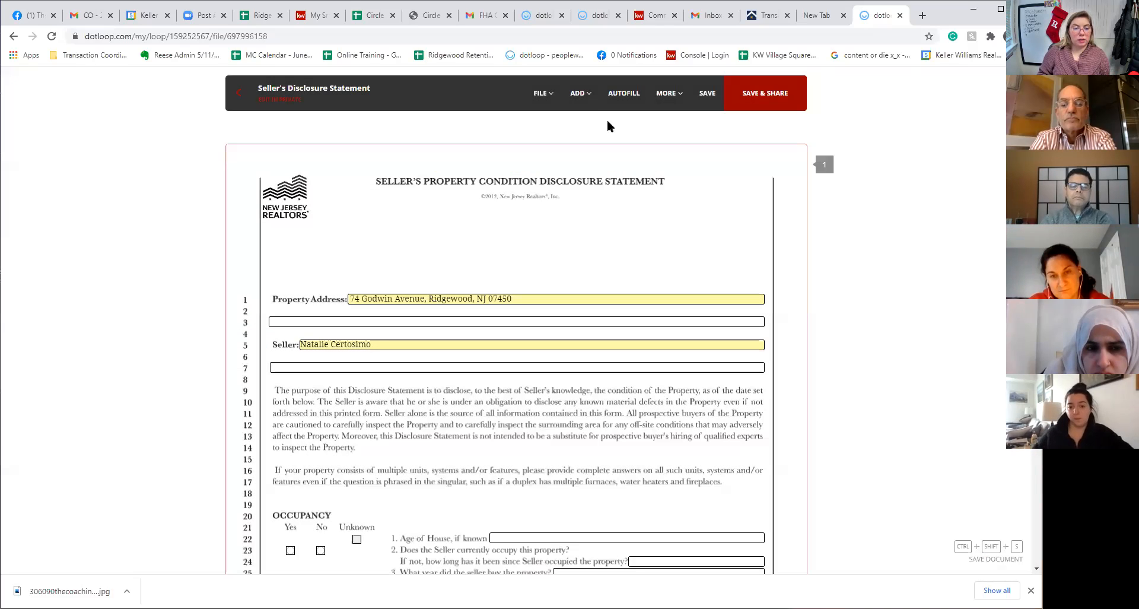
Pick up a new initials field and scroll to the Radon Gas section on page 5
click(584, 92)
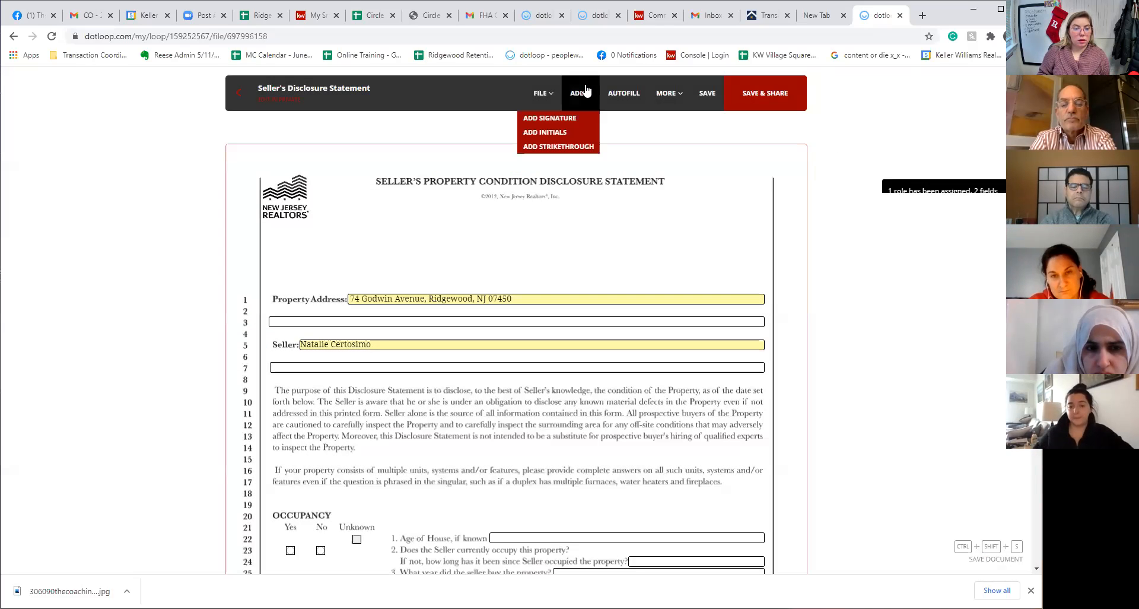
click(564, 138)
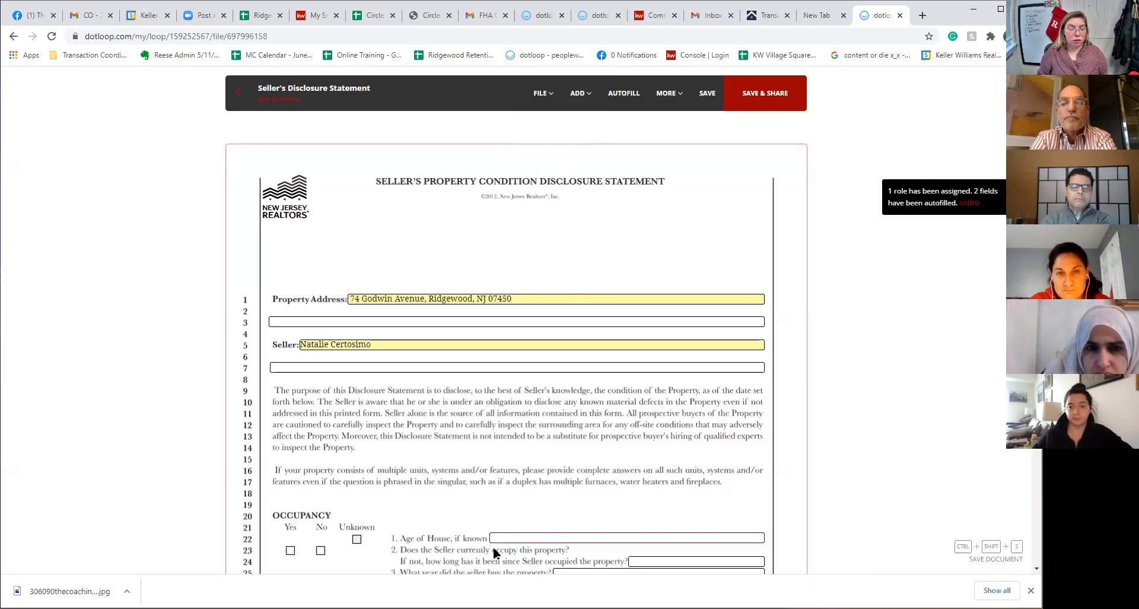
scroll(507, 521, down, 5)
scroll(507, 521, down, 20)
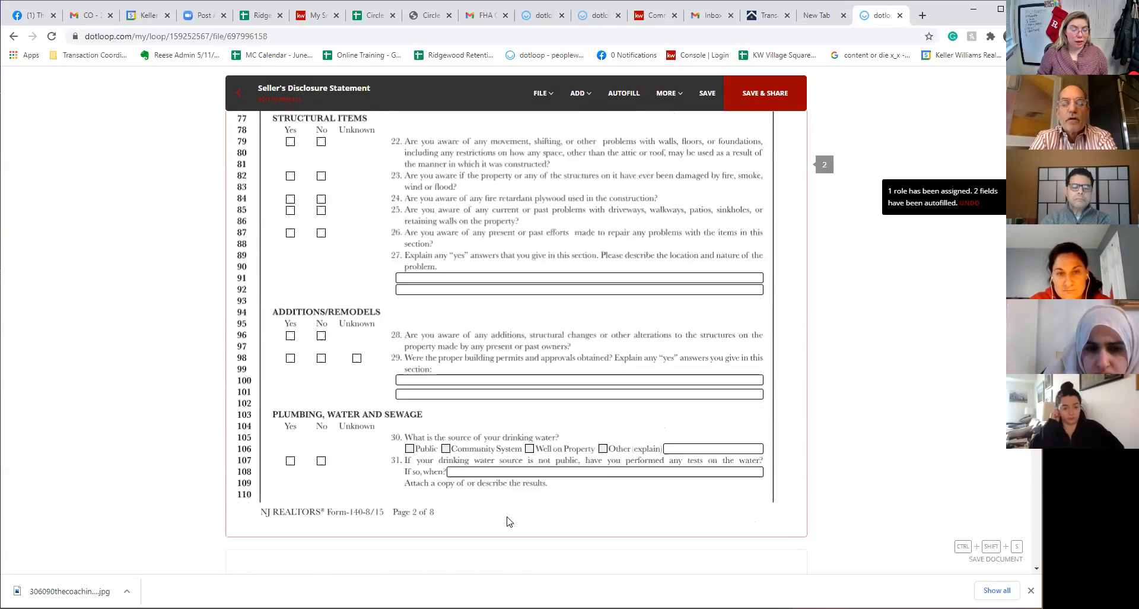
scroll(507, 521, down, 20)
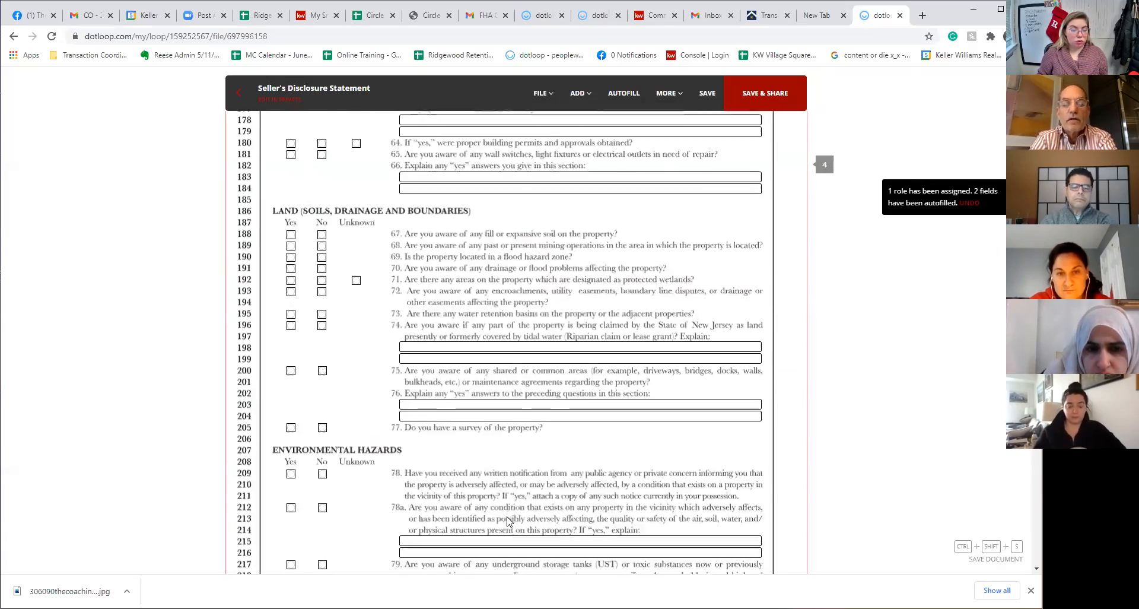
scroll(507, 521, down, 10)
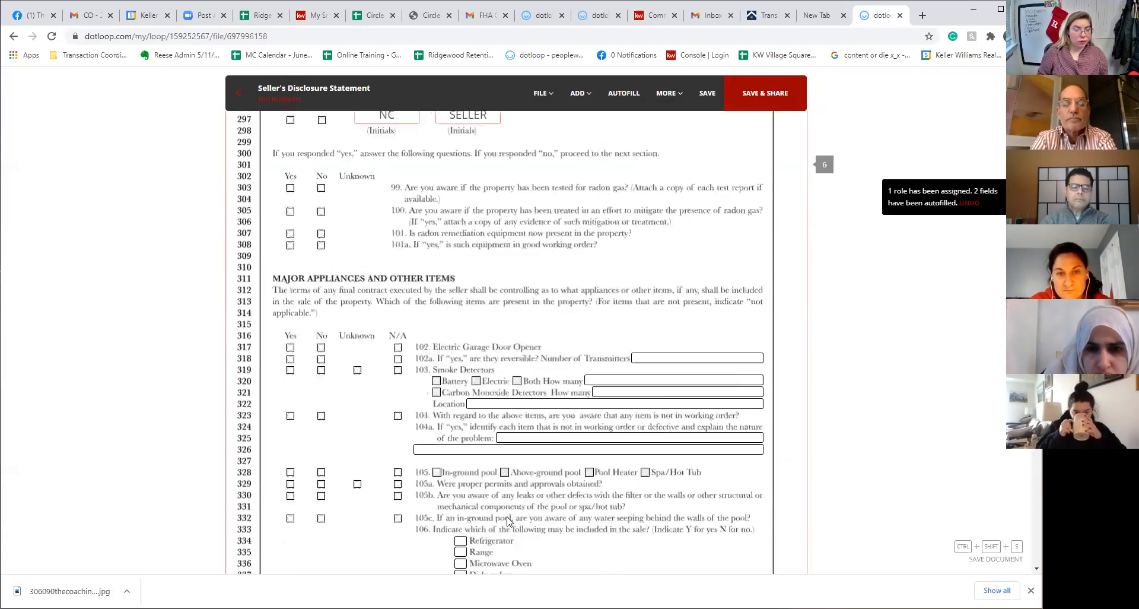
scroll(508, 510, up, 4)
Drop an initials field on the Radon waiver line and assign it to the agent
click(534, 348)
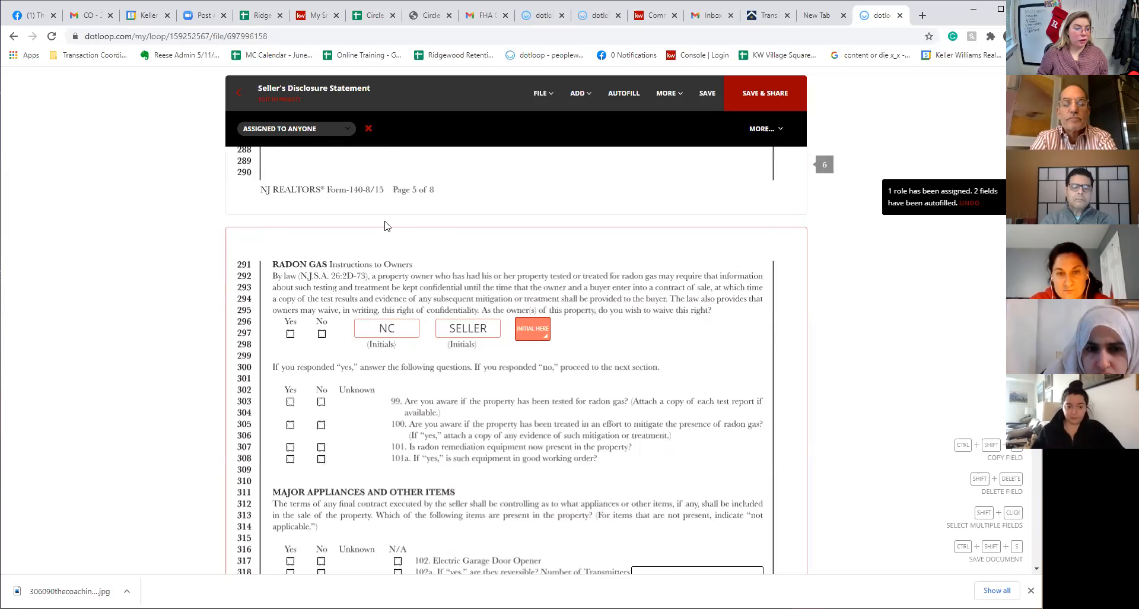
click(302, 131)
click(291, 182)
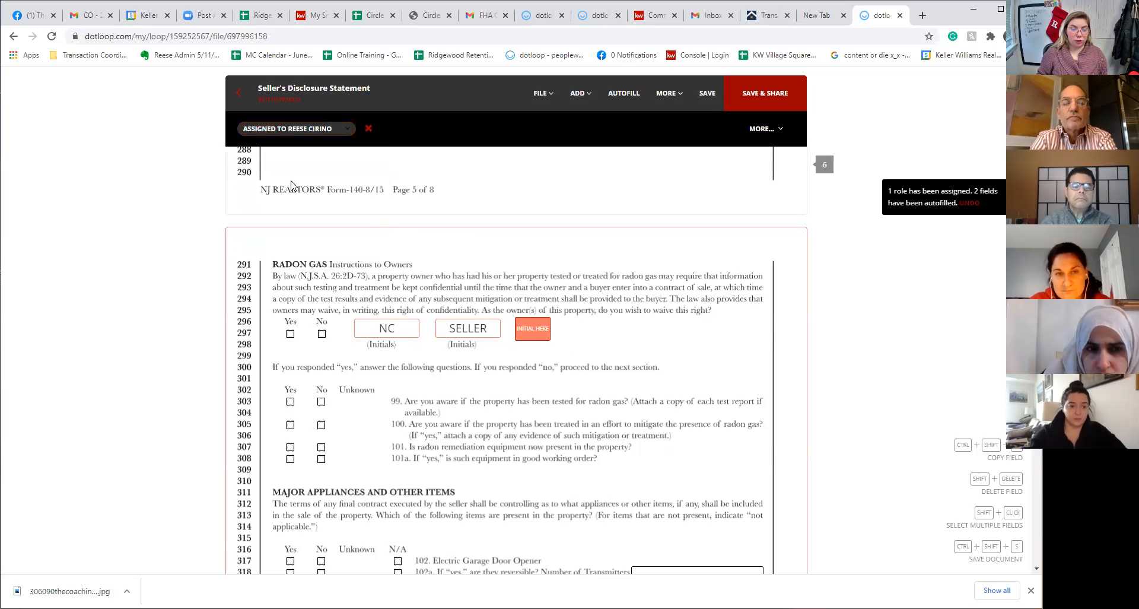
Try adding a signature field to the disclosure statement
mouse_move(542, 342)
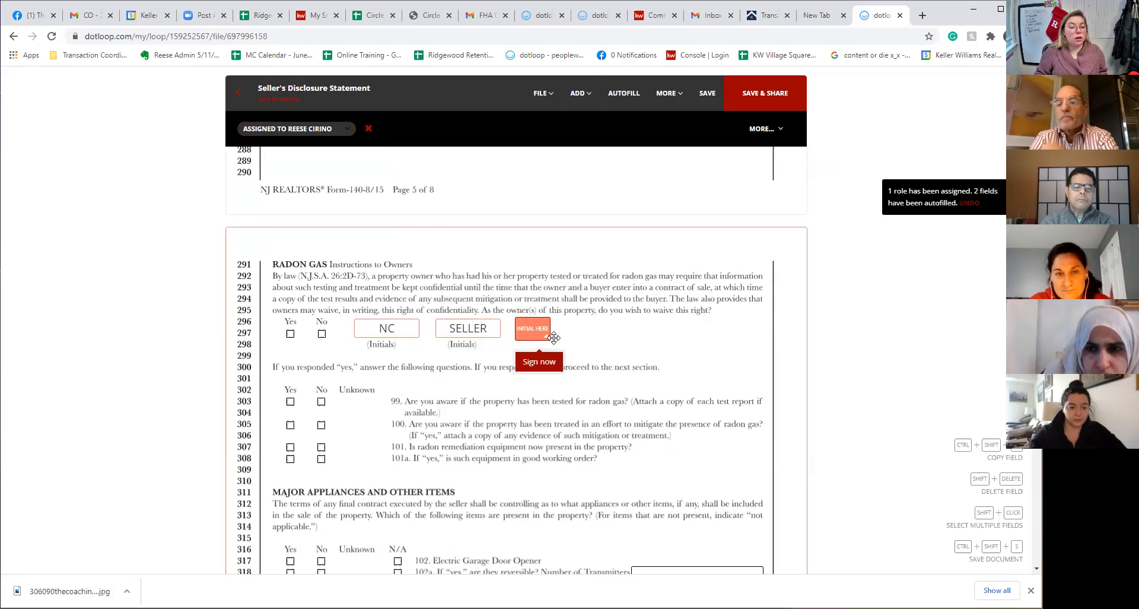
click(584, 104)
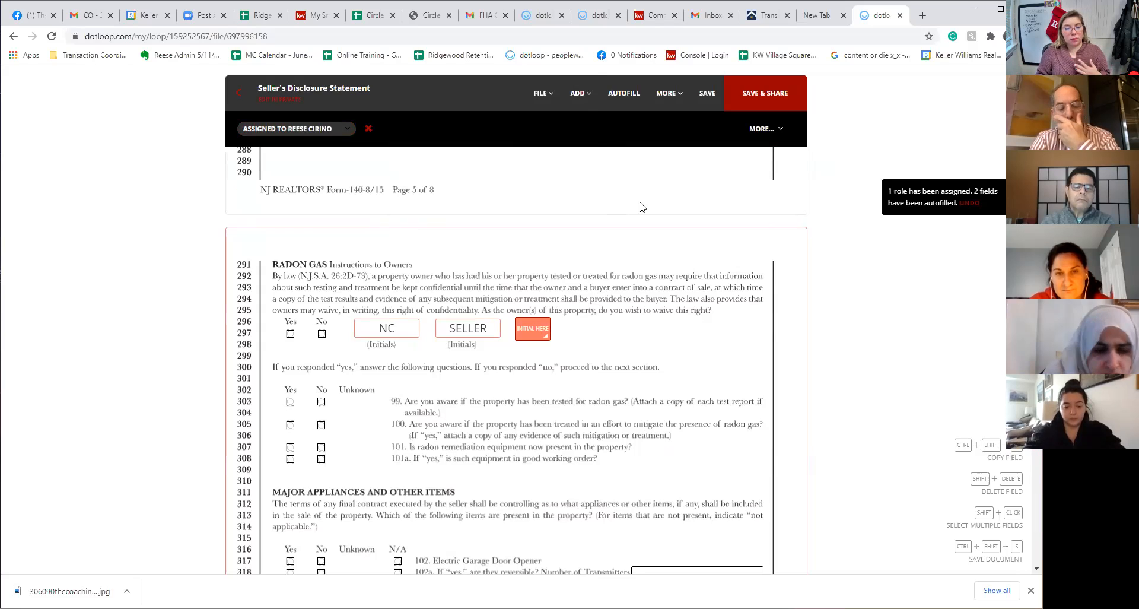
click(581, 94)
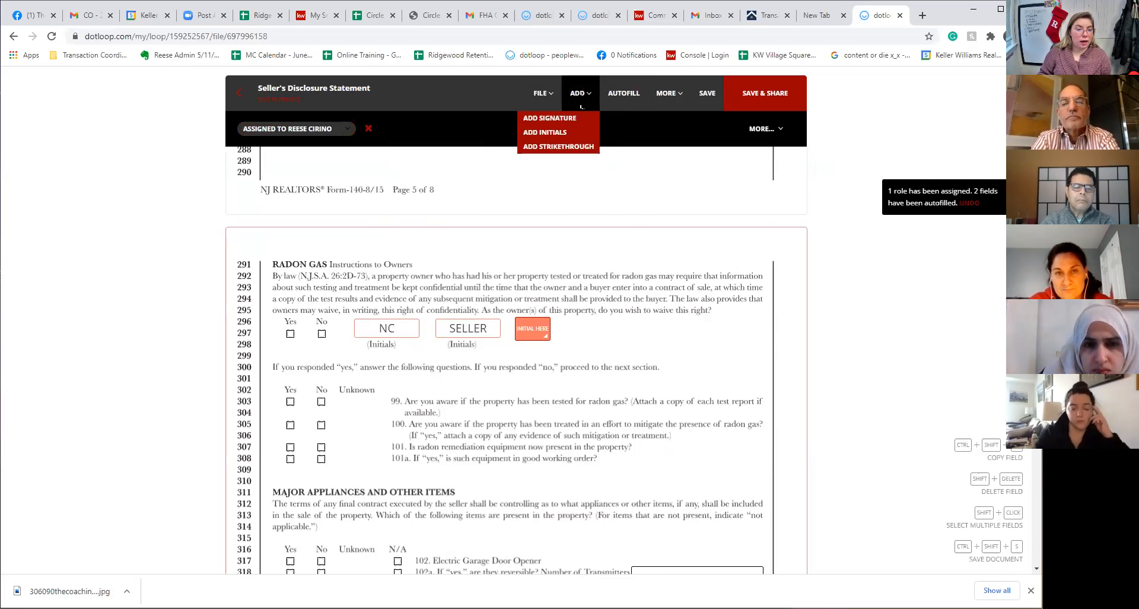
click(573, 119)
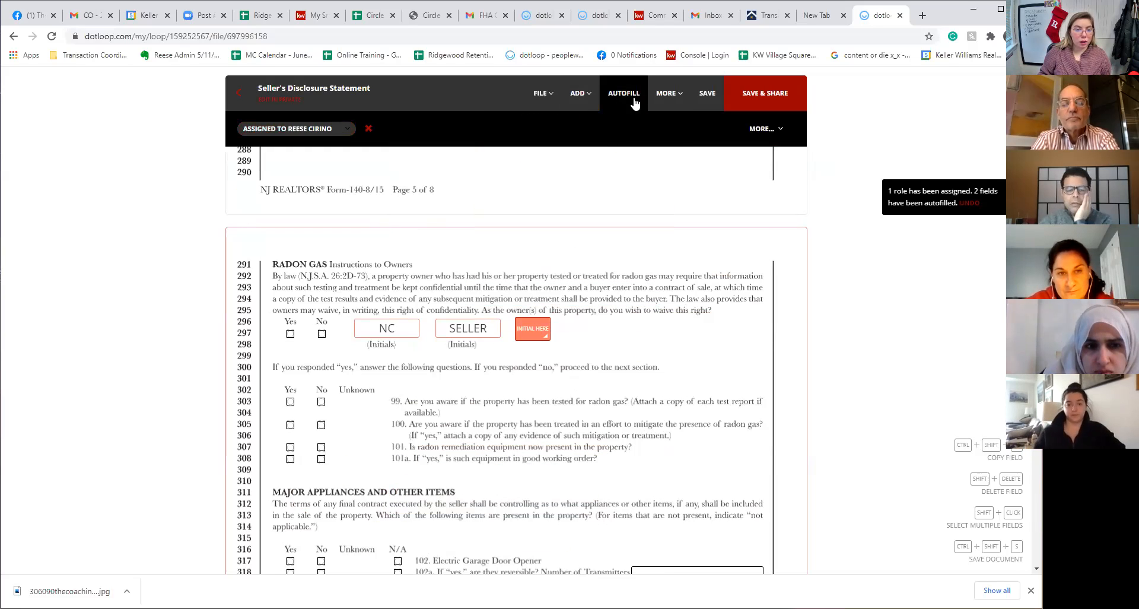
mouse_move(679, 97)
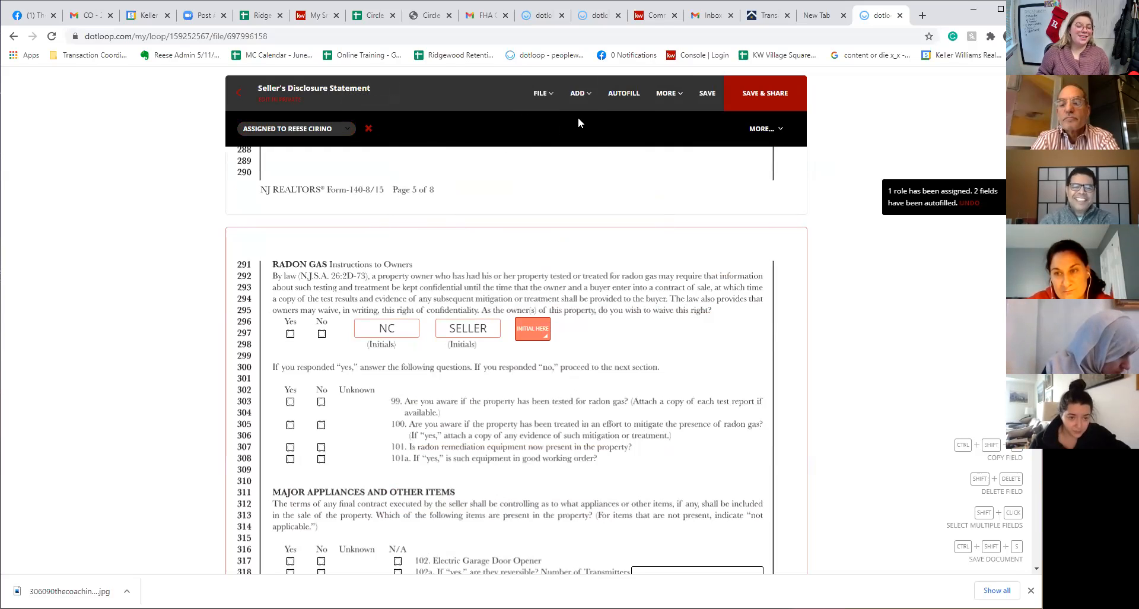
mouse_move(581, 95)
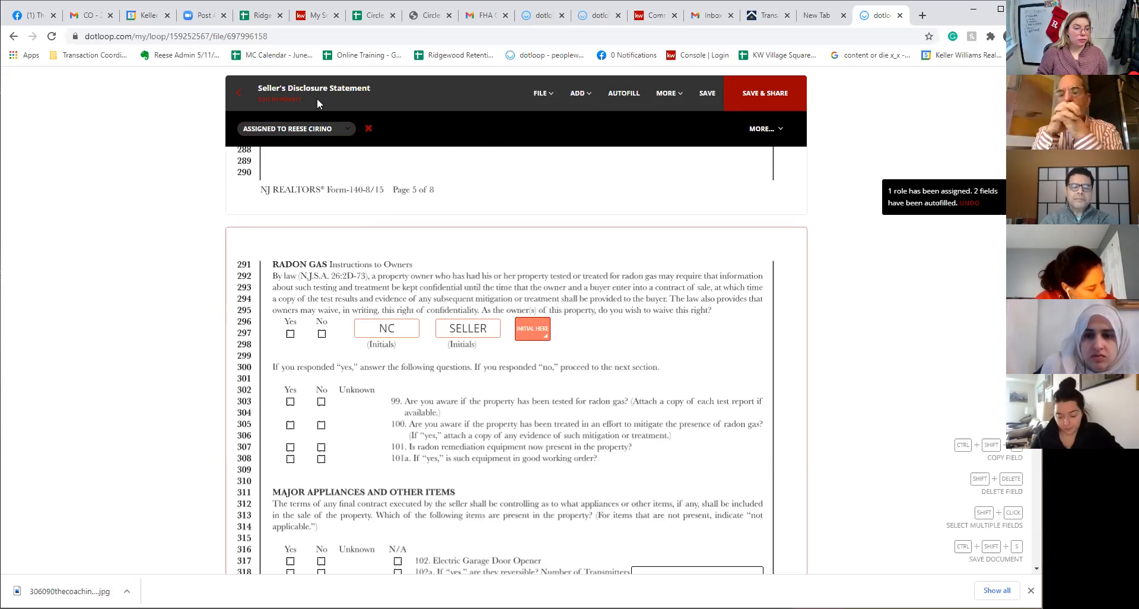
Leave the disclosure statement without saving or sharing the changes
click(238, 95)
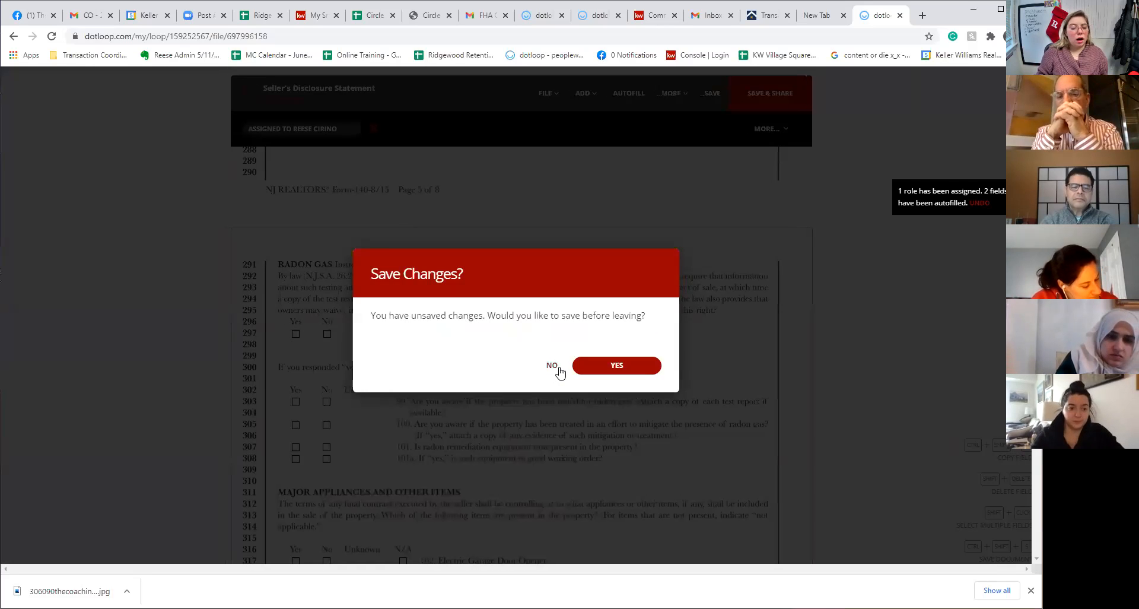
click(554, 365)
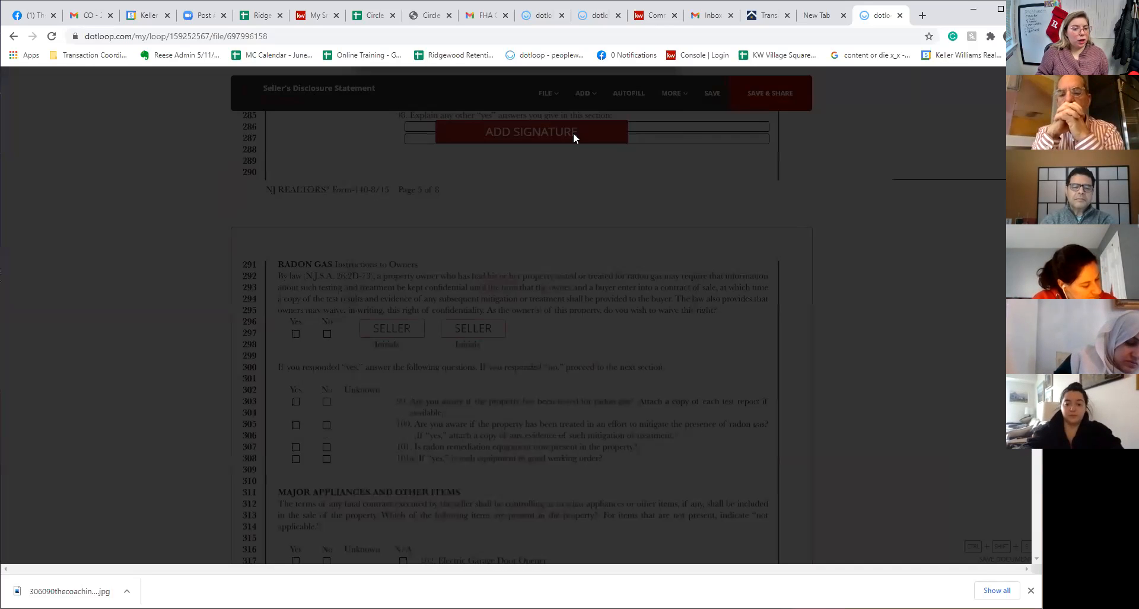
click(552, 367)
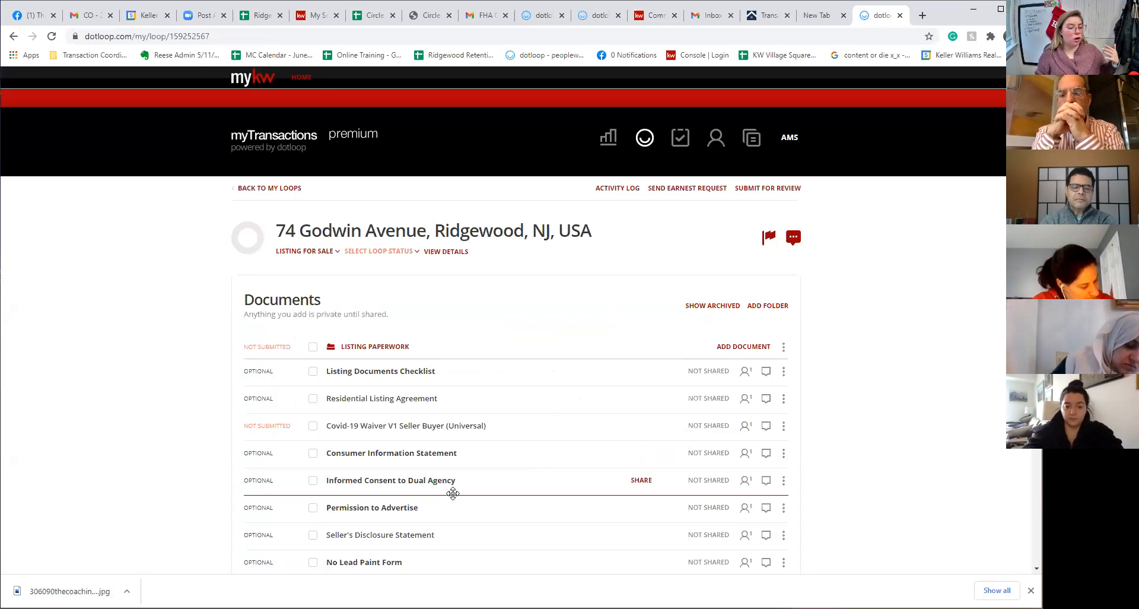
Open the Informed Consent to Dual Agency, autofill the address, and enter the licensee's name
scroll(419, 474, down, 2)
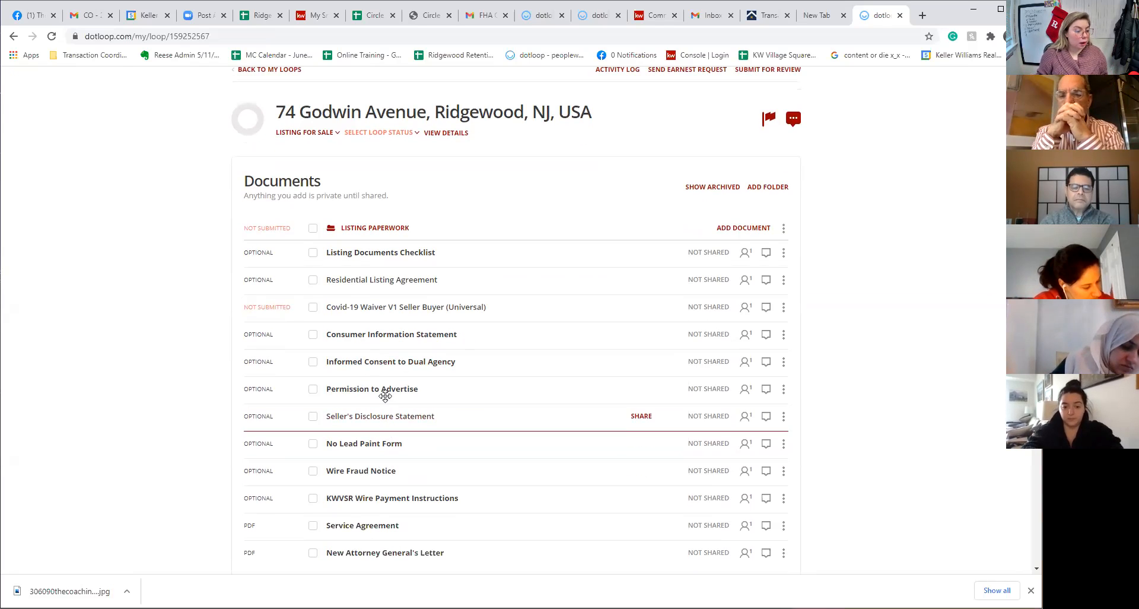
click(378, 367)
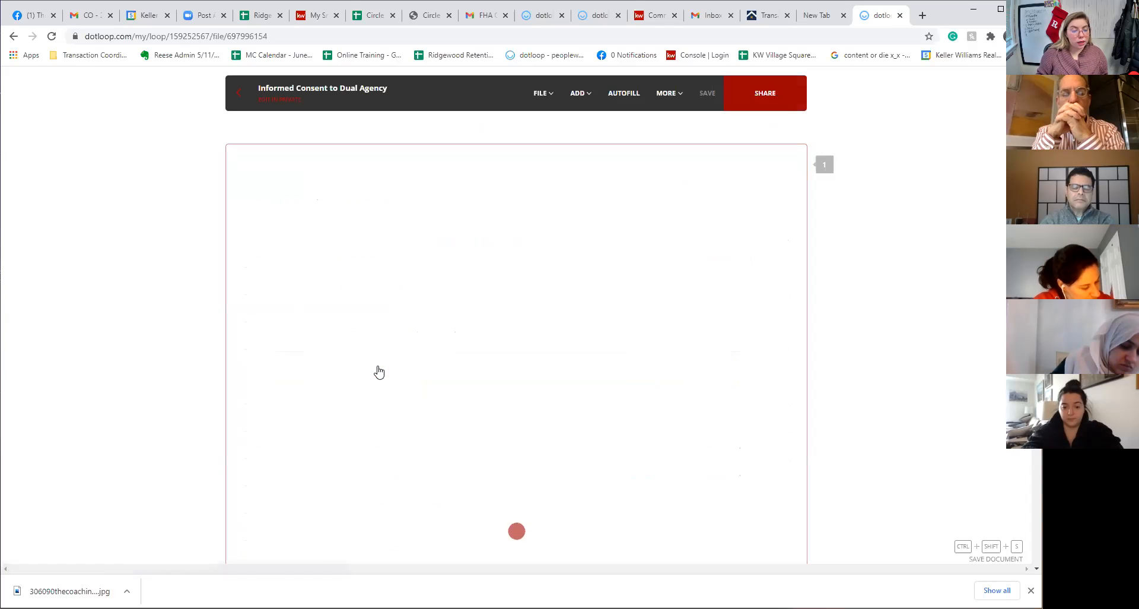
click(642, 514)
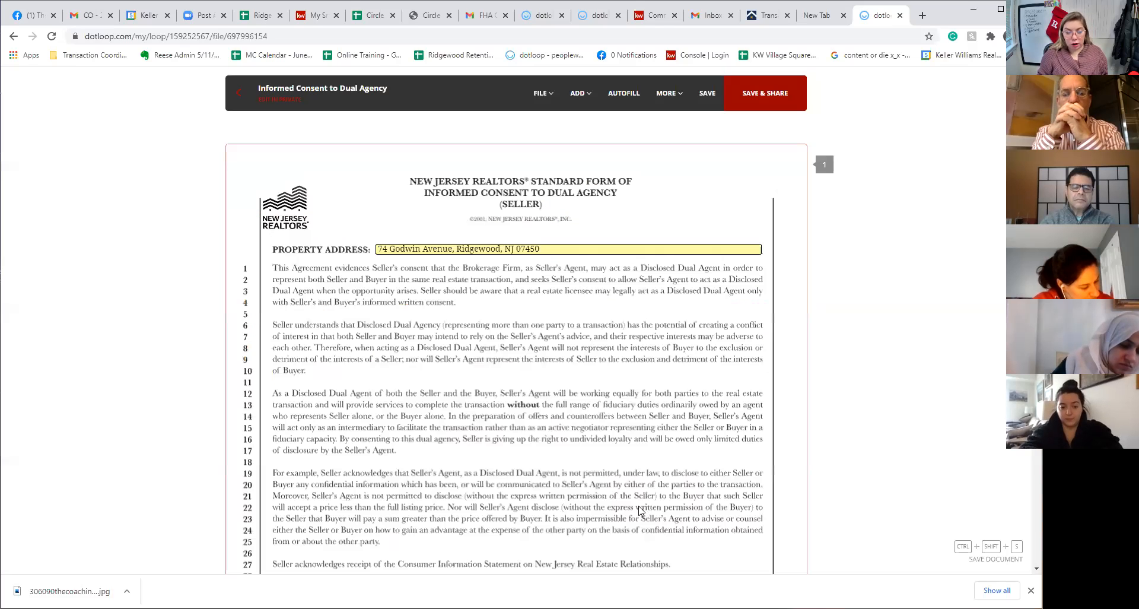
scroll(340, 262, down, 7)
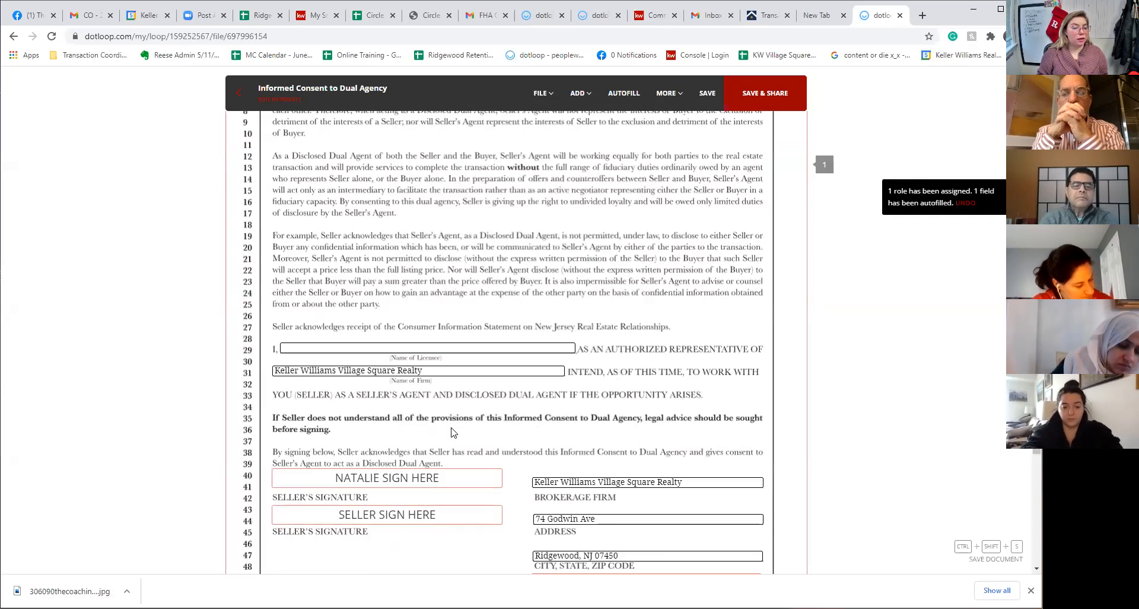
click(420, 170)
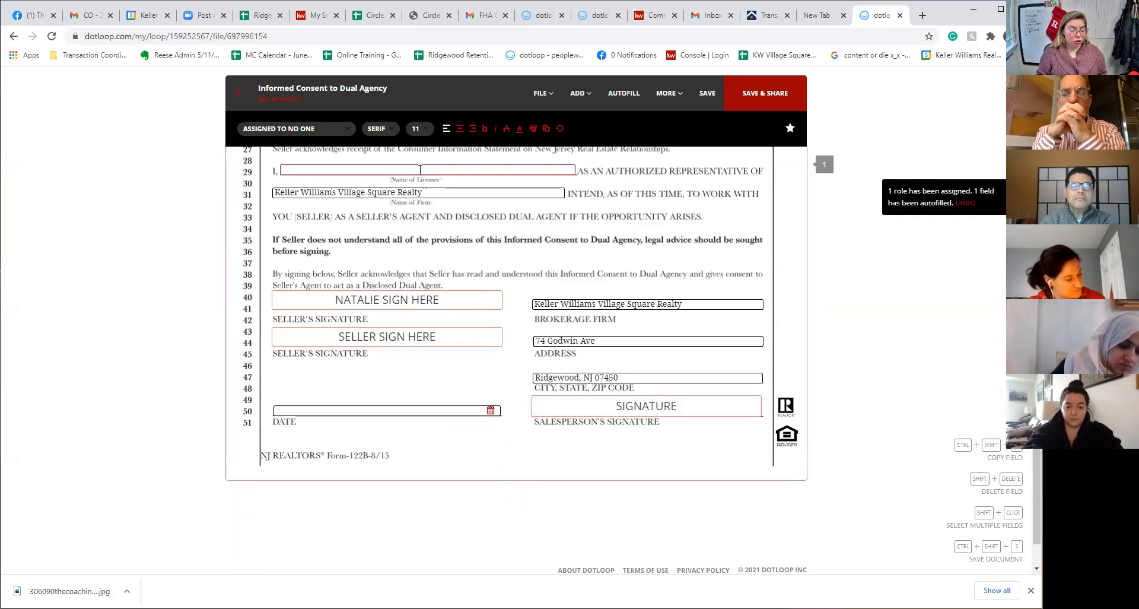
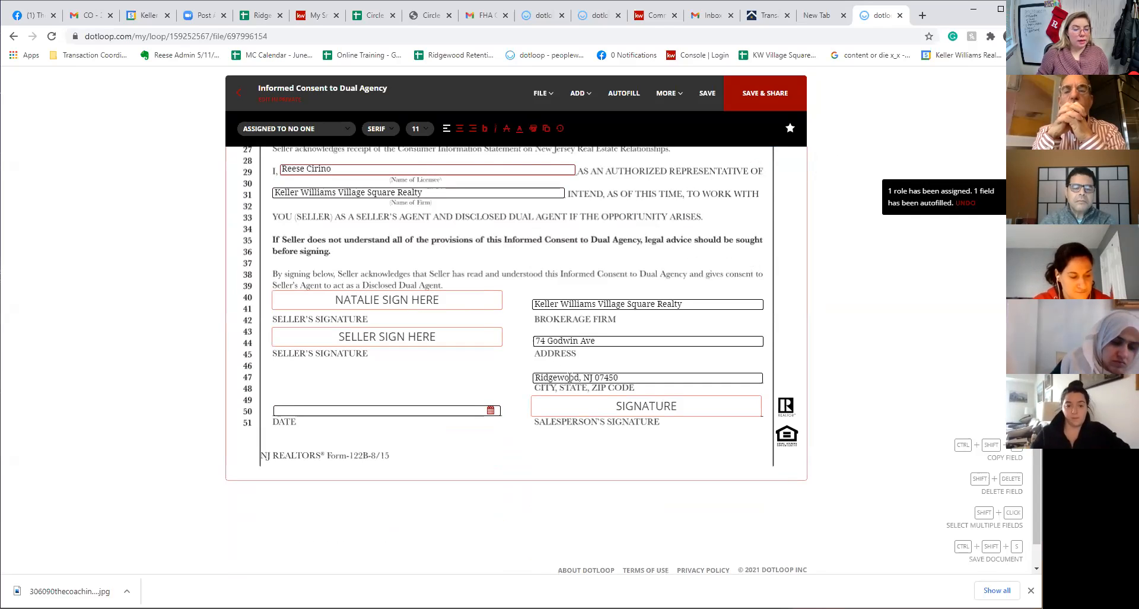
Assign the salesperson signature field to the agent and start signing it
click(640, 408)
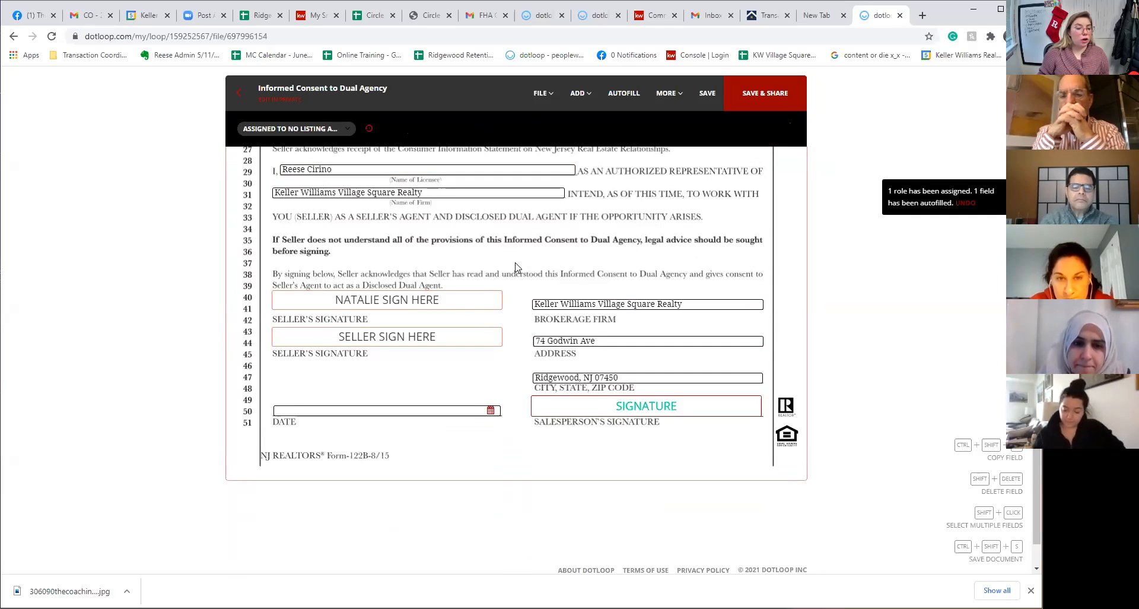
click(283, 128)
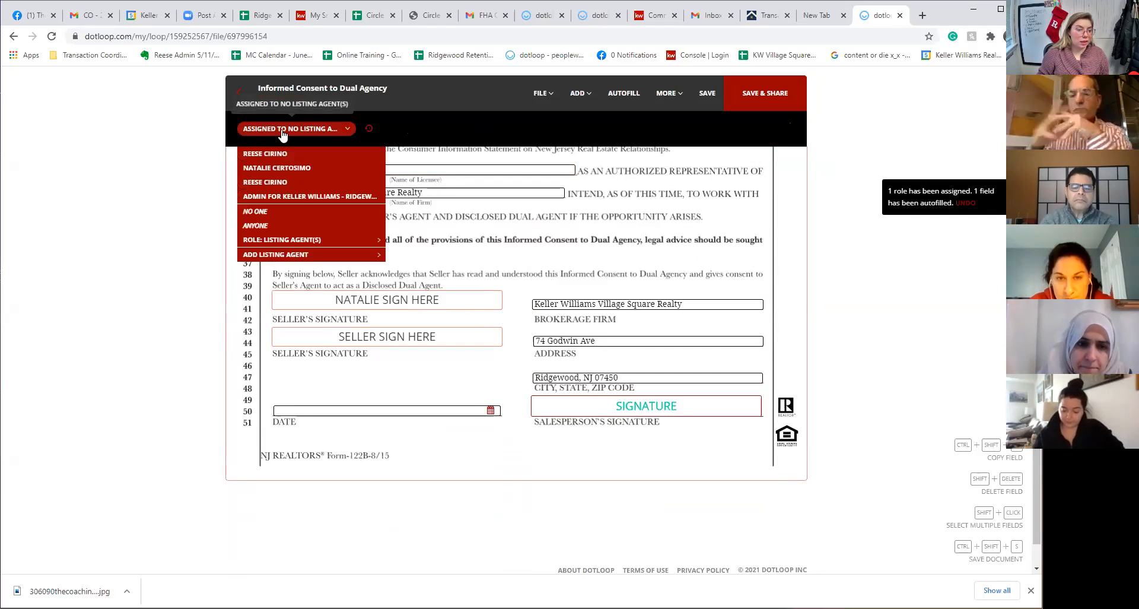
click(254, 156)
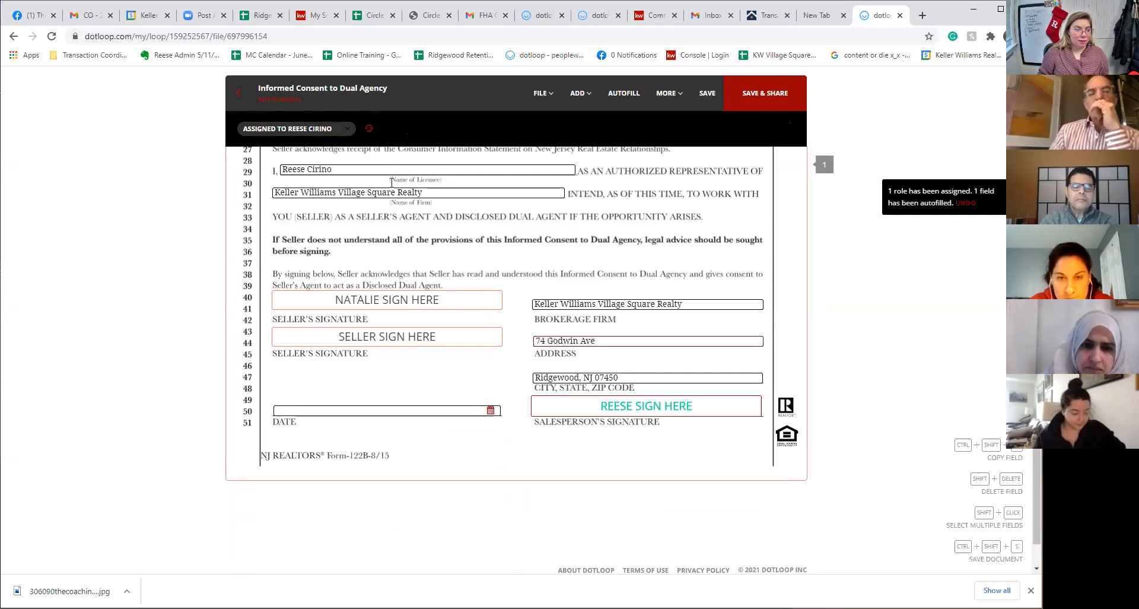
click(300, 128)
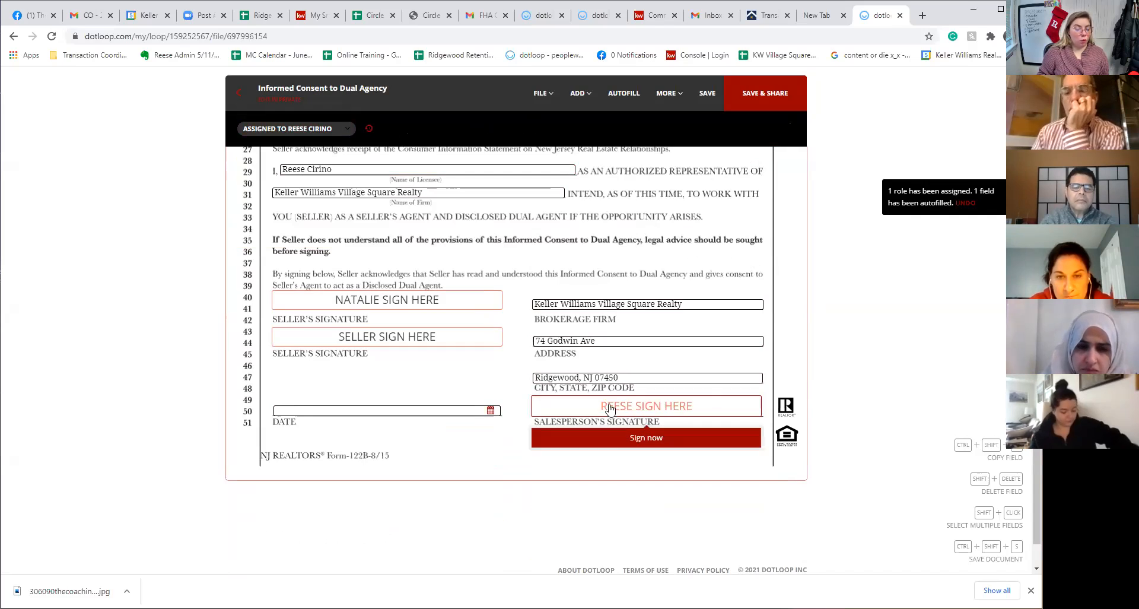
mouse_move(667, 447)
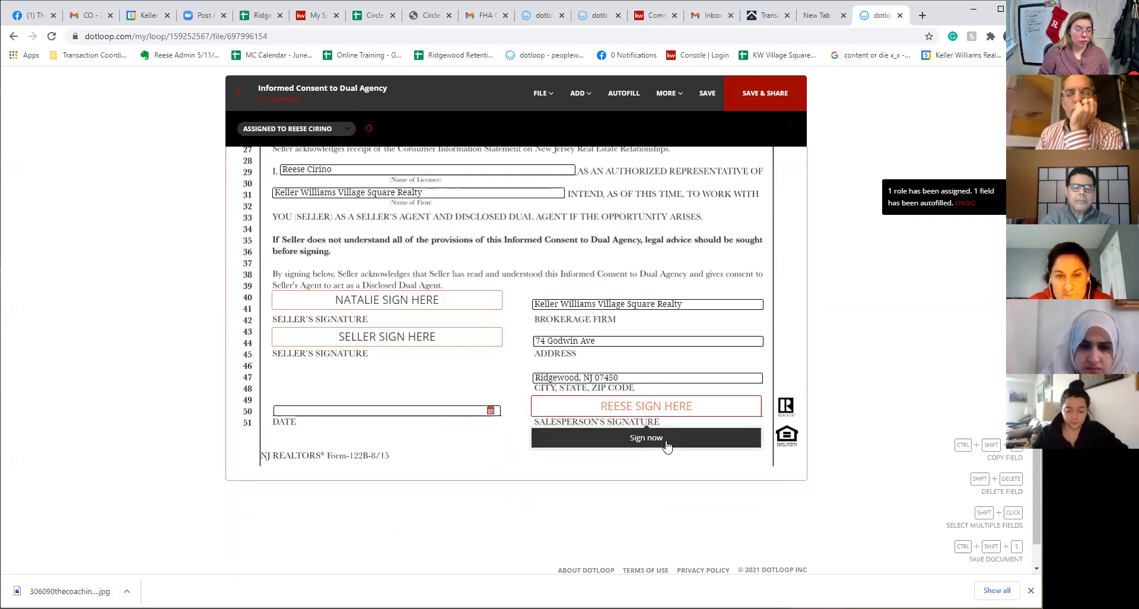
click(666, 442)
scroll(663, 213, down, 4)
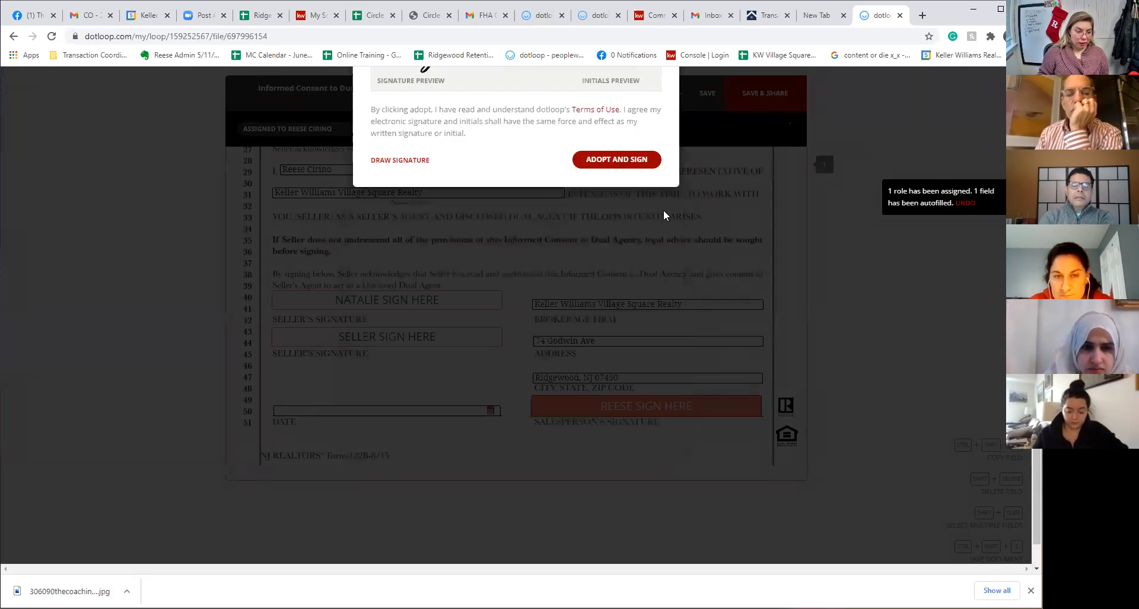
Dismiss the signature adoption and close the dual agency form without saving or sharing
click(663, 211)
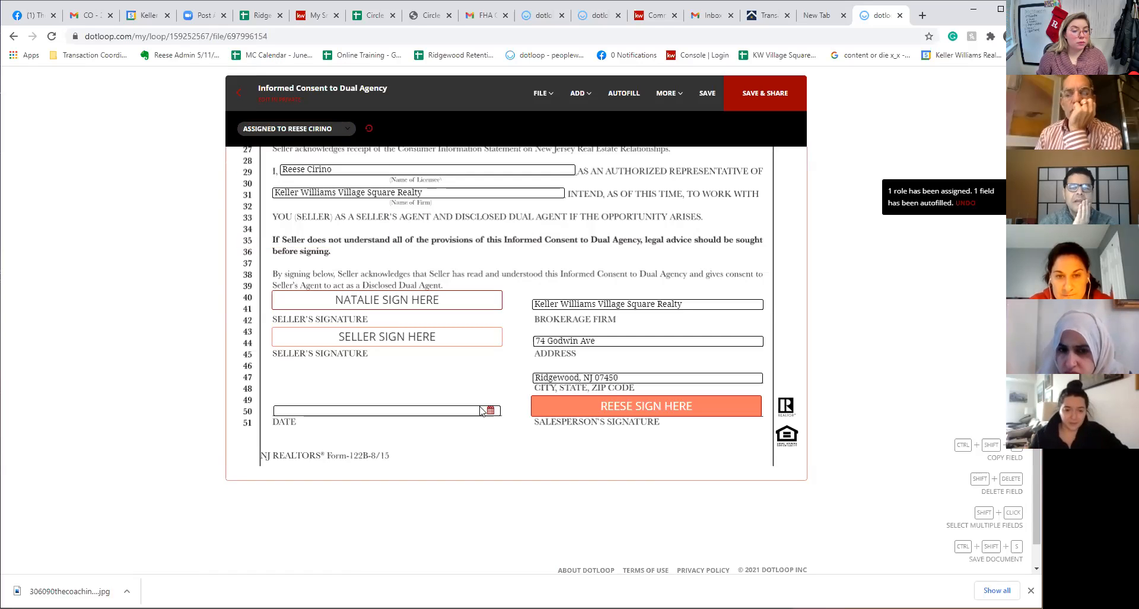
scroll(618, 453, up, 4)
scroll(617, 452, up, 3)
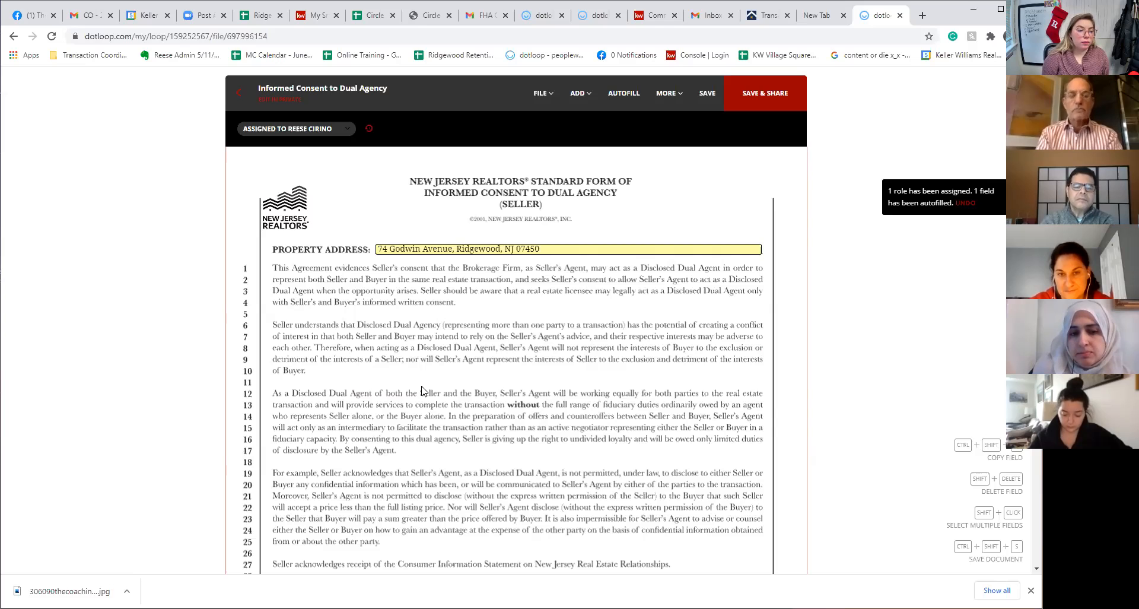
click(239, 92)
click(554, 366)
click(554, 366)
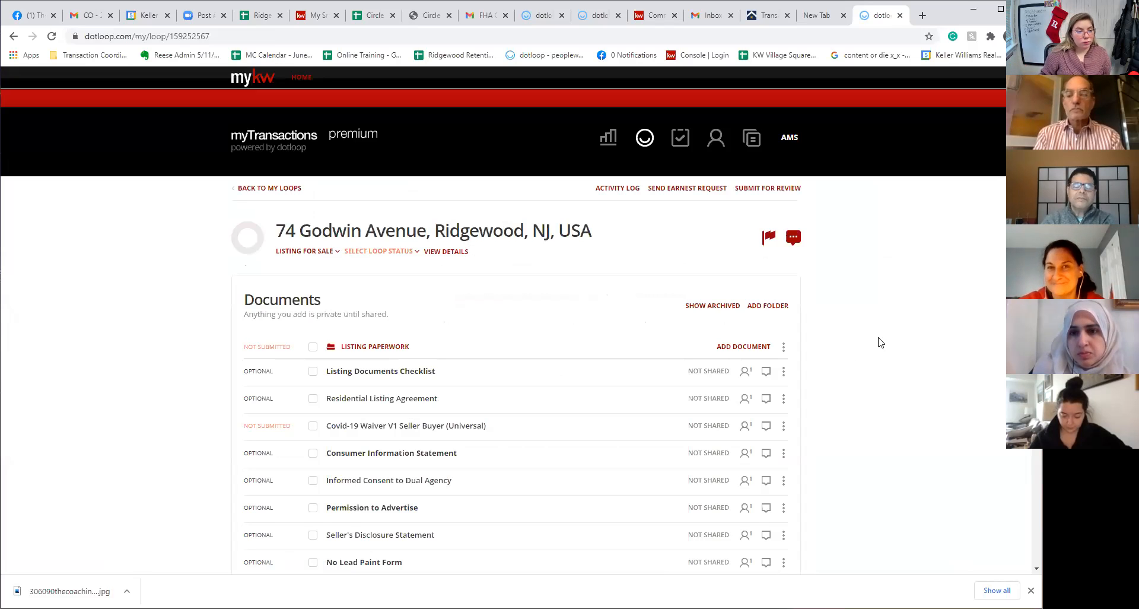
Select the Residential Listing Agreement, Covid-19 Waiver, Consumer Information Statement and Informed Consent to Dual Agency
scroll(863, 419, down, 3)
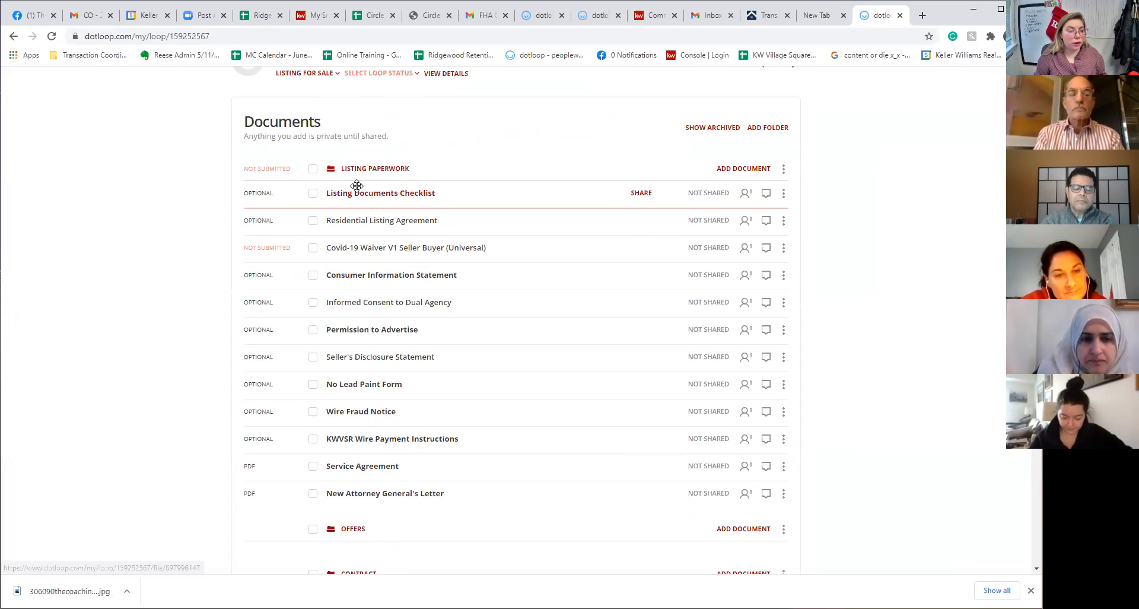
click(313, 194)
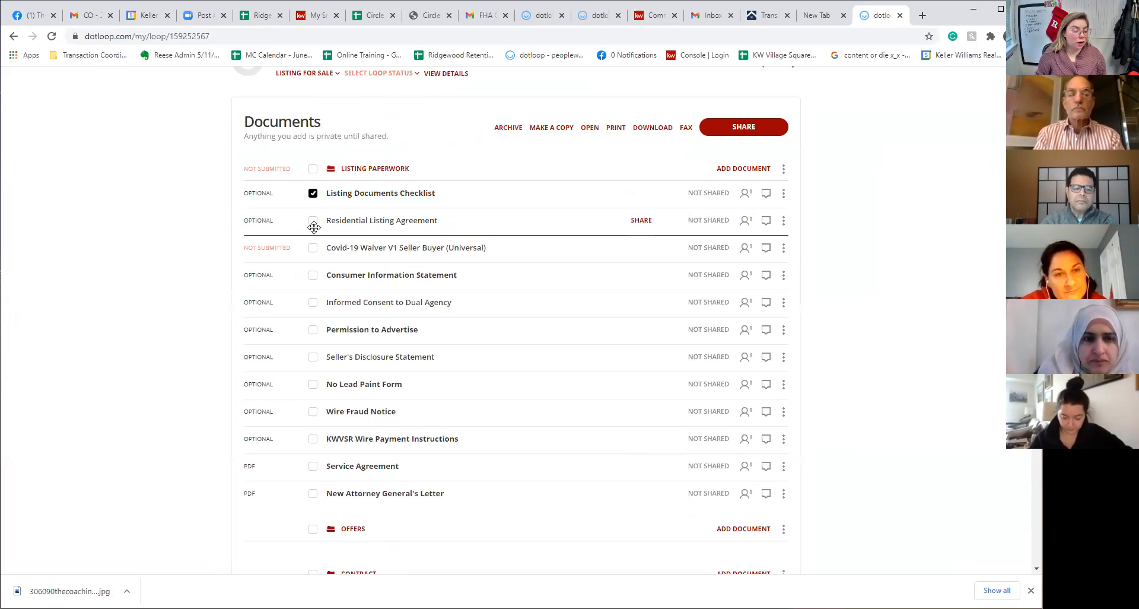
click(313, 194)
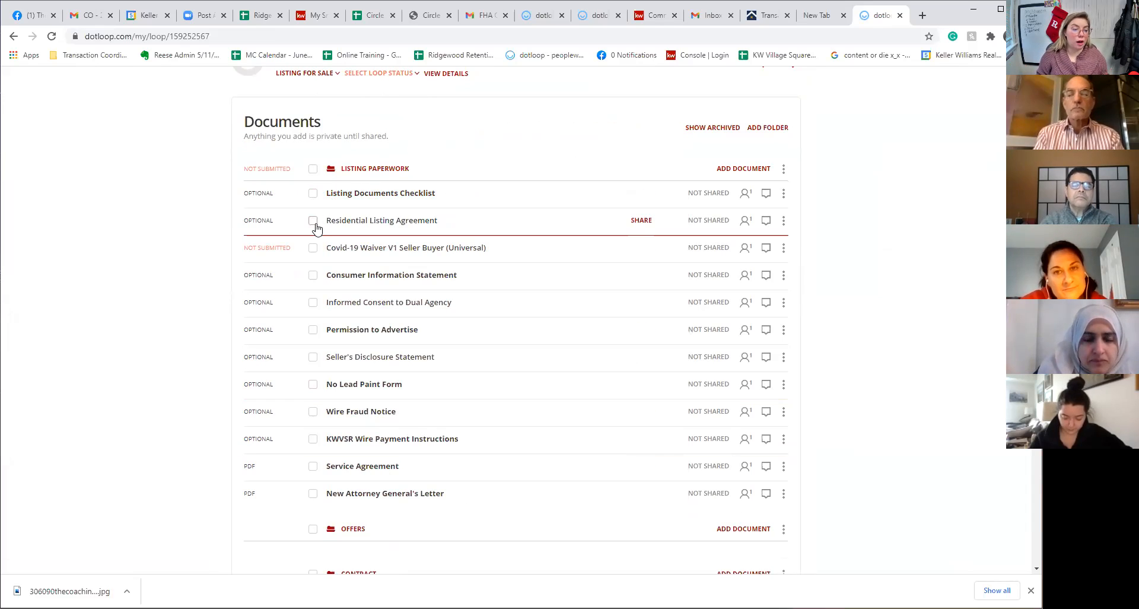
click(313, 221)
click(313, 249)
click(313, 276)
click(313, 302)
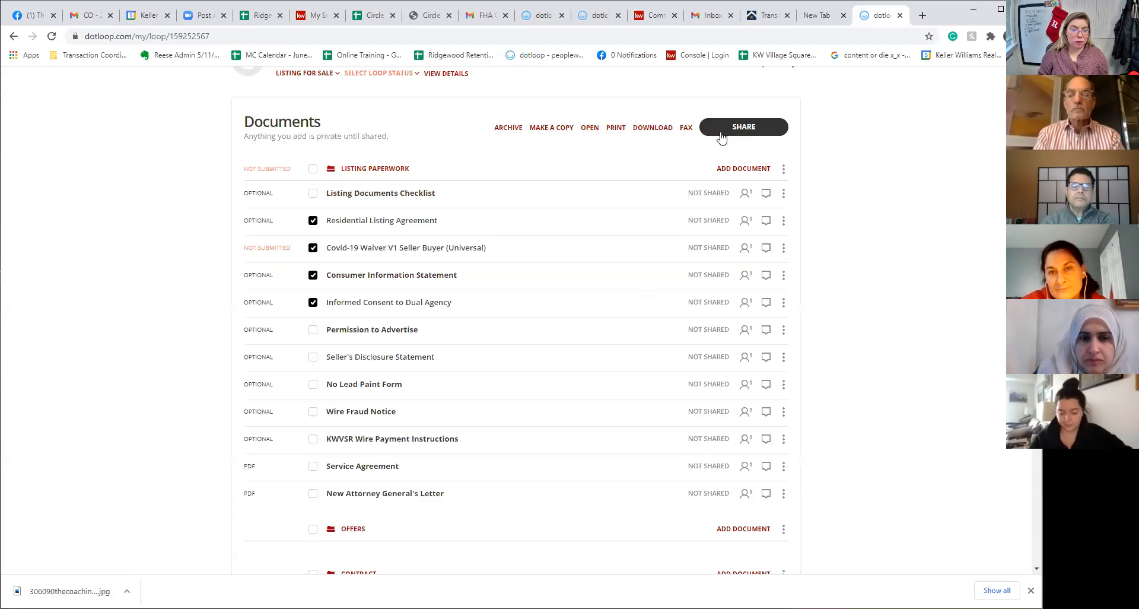
Set up sharing to the non-seller participant only, cancel it, and open the Informed Consent to Dual Agency
click(760, 131)
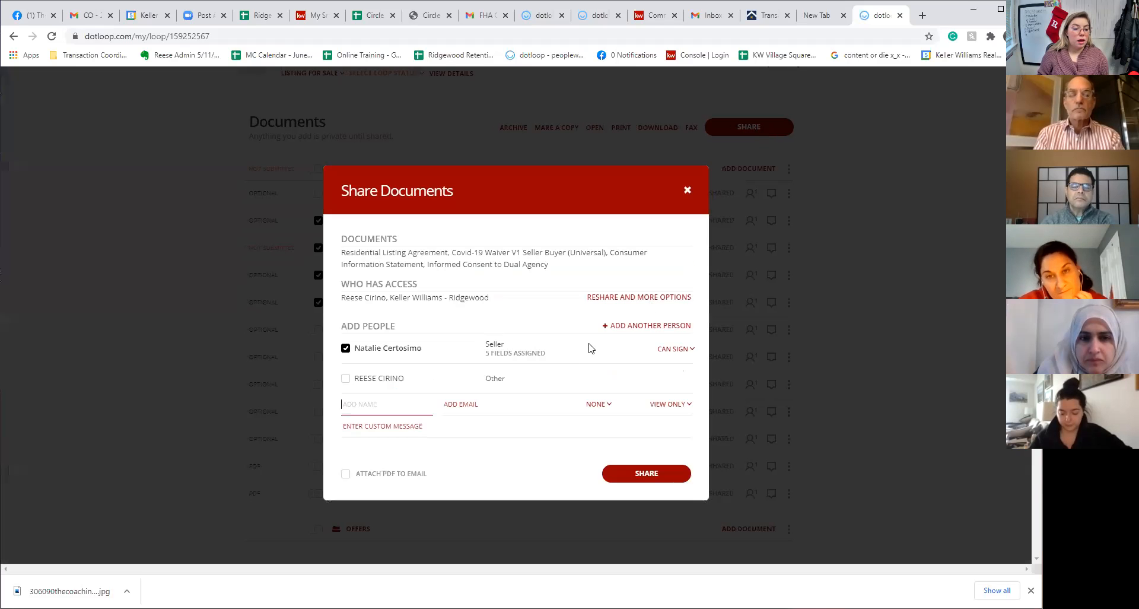
click(345, 380)
click(346, 349)
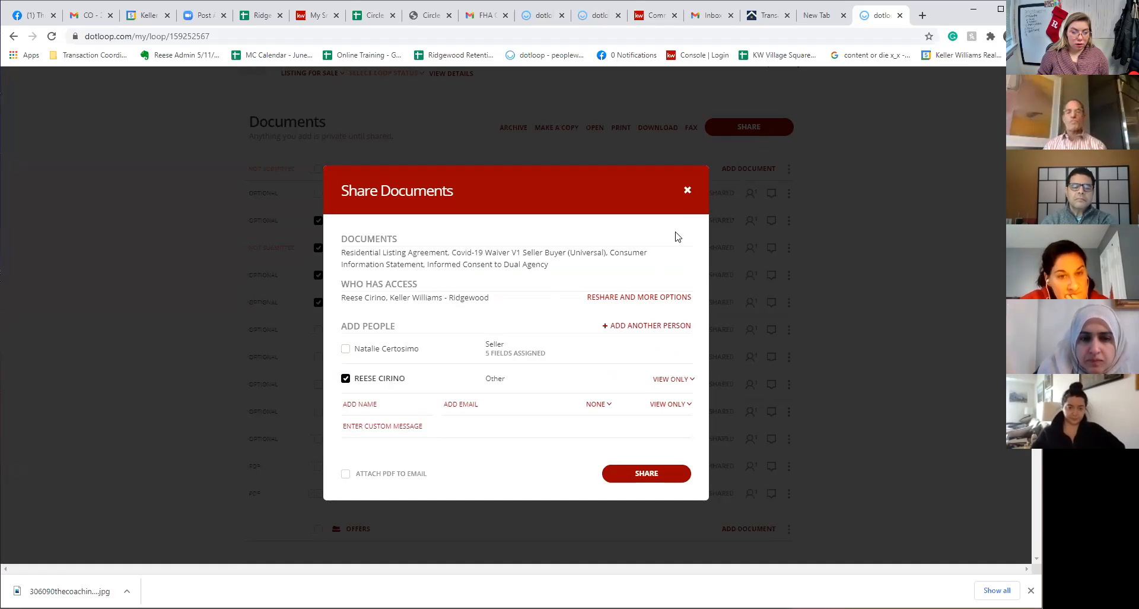
click(687, 190)
click(409, 302)
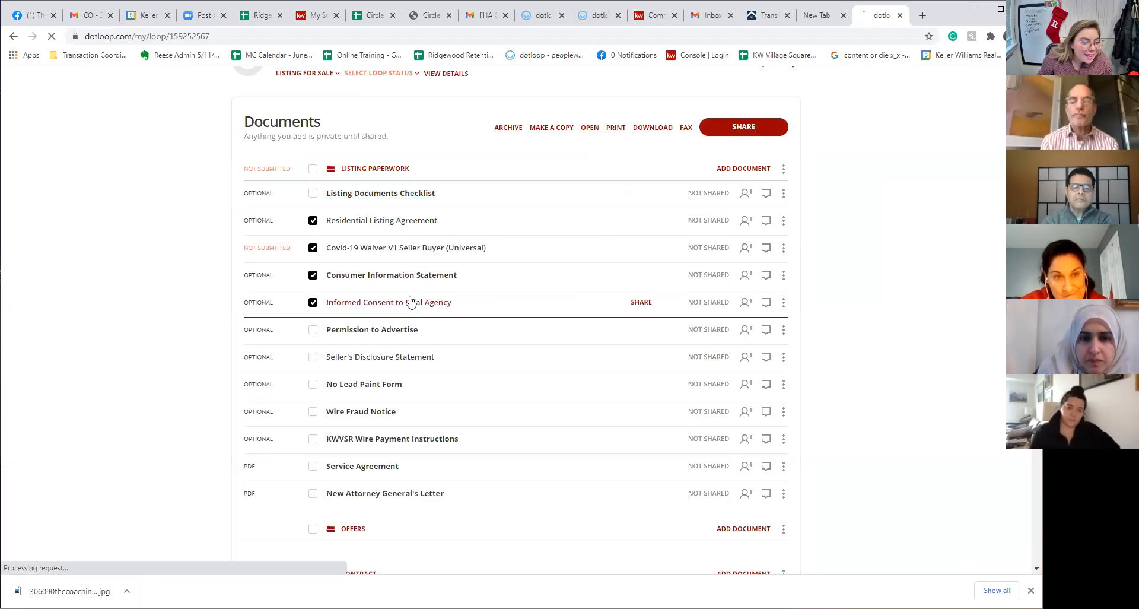
scroll(409, 530, down, 6)
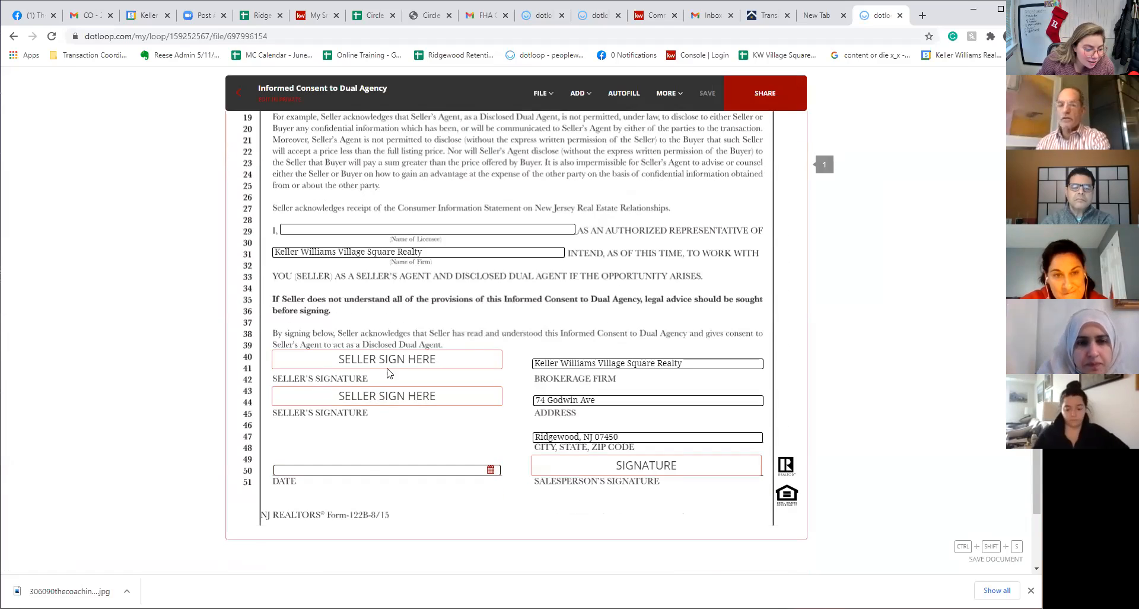
Reassign a seller signature in the Informed Consent to the other participant and save without sharing
click(387, 396)
click(265, 131)
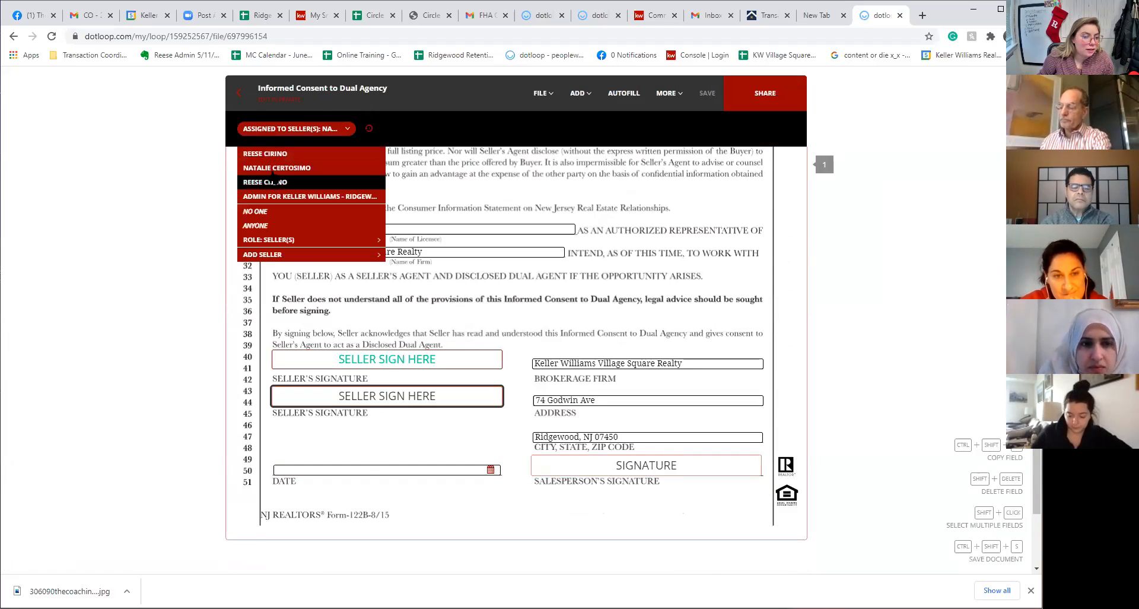
click(268, 183)
click(707, 93)
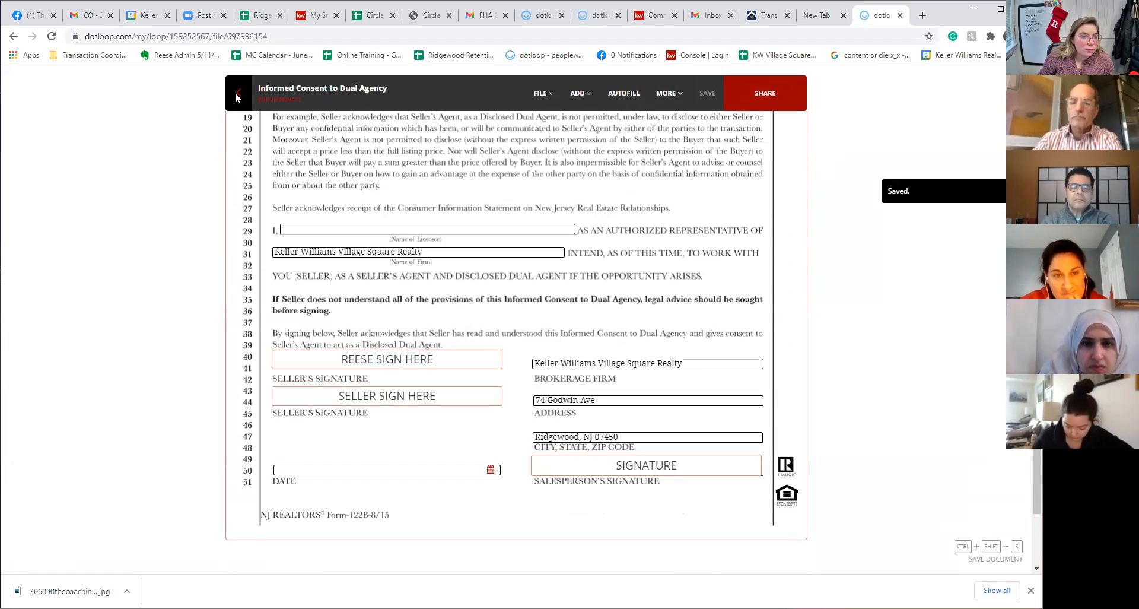
click(552, 366)
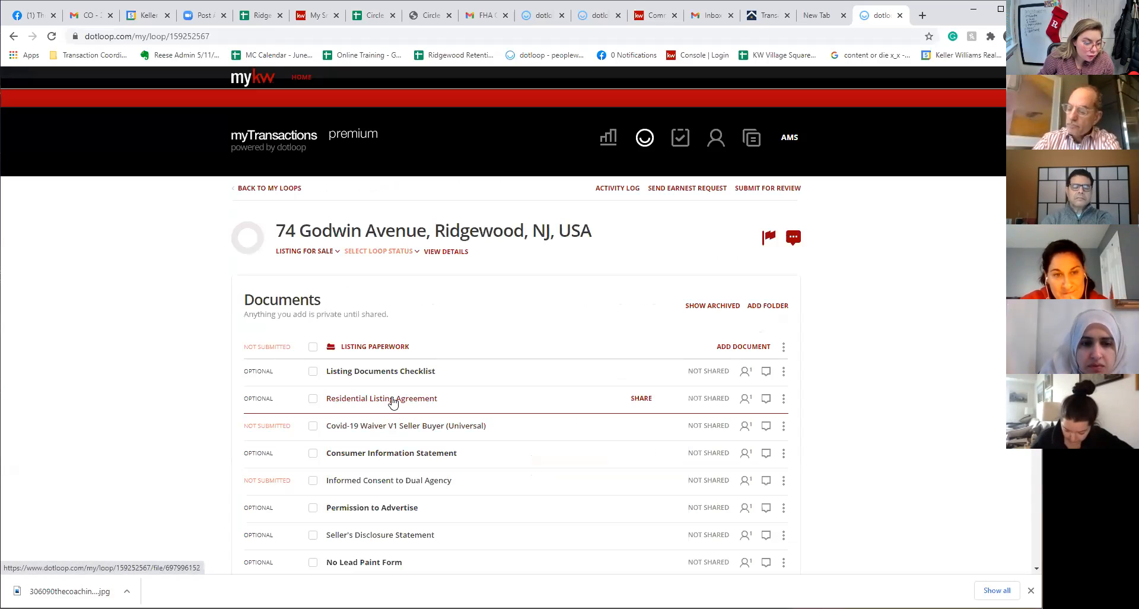
Reassign the Residential Listing Agreement's owner signature to the other participant and save without sharing
click(394, 399)
scroll(593, 467, down, 15)
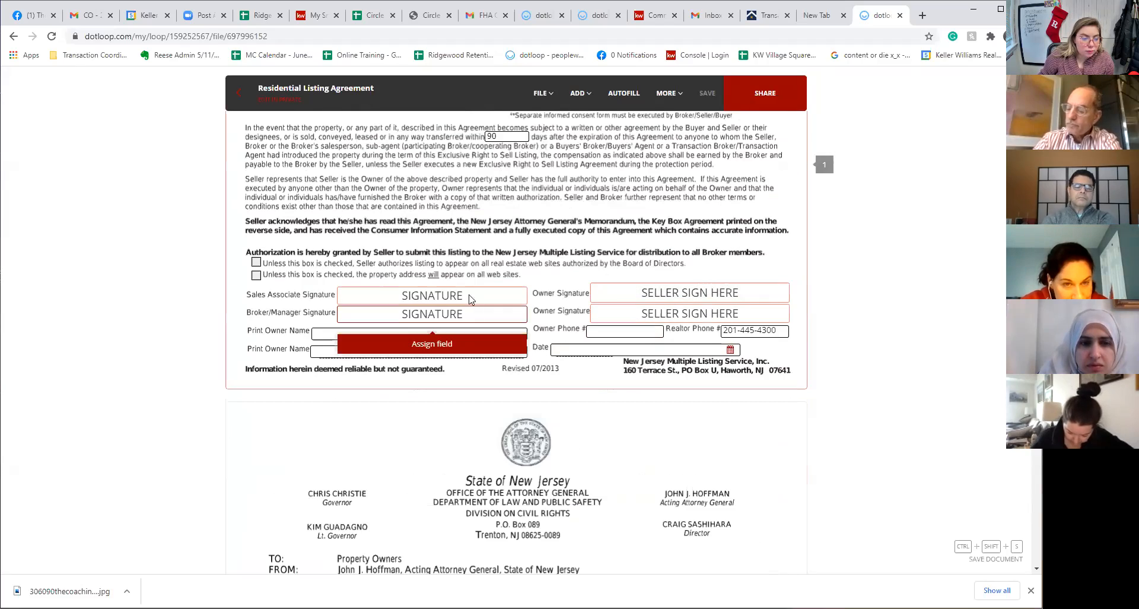
click(614, 295)
click(291, 128)
click(300, 152)
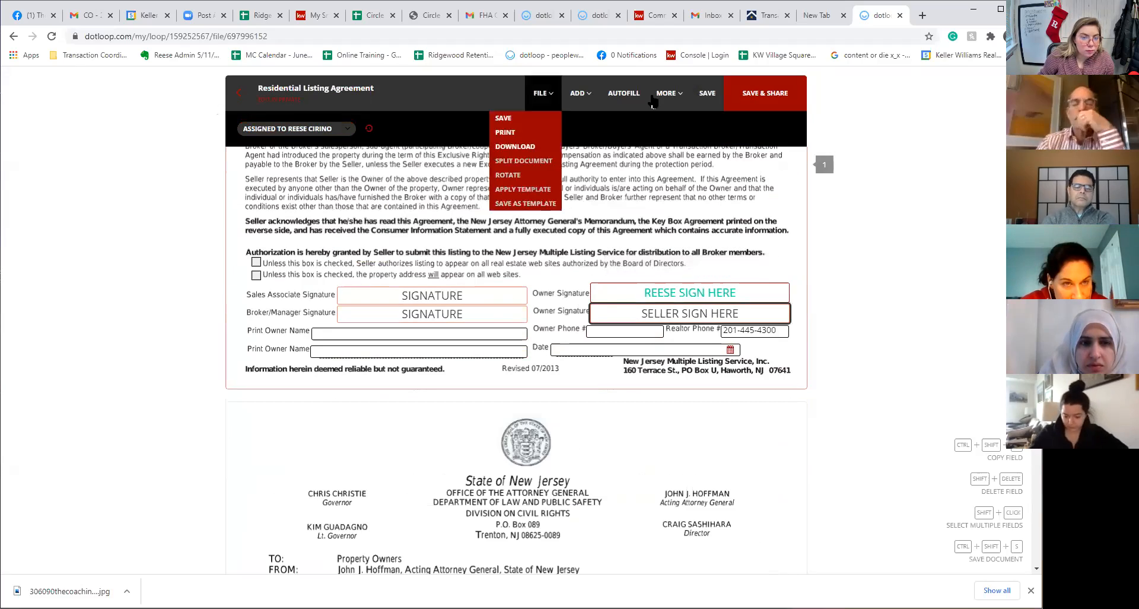
key(ctrl+shift+s)
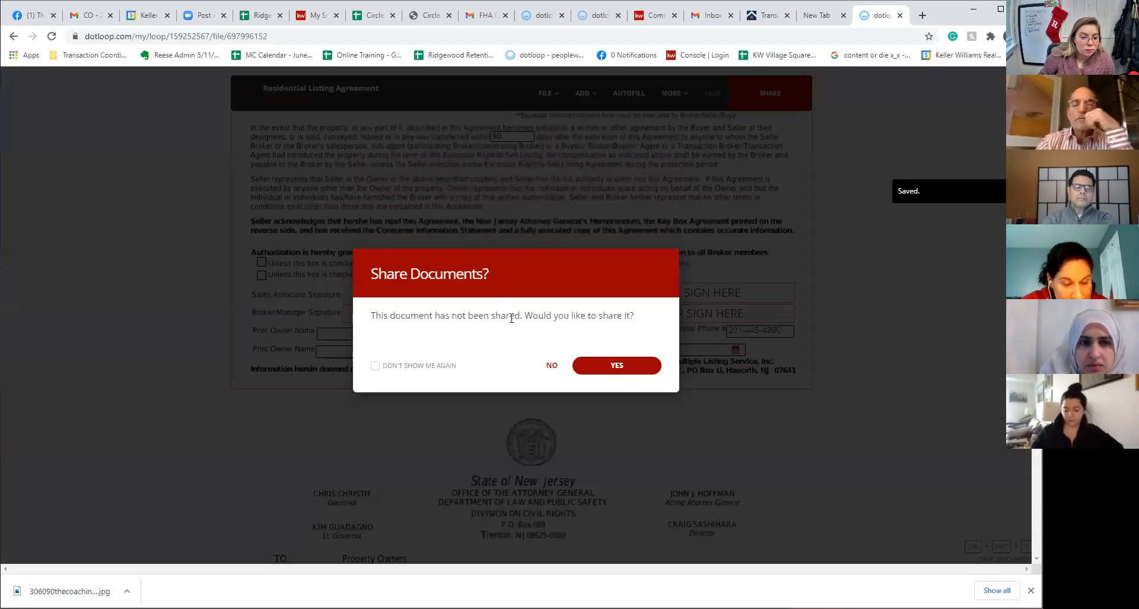
click(553, 366)
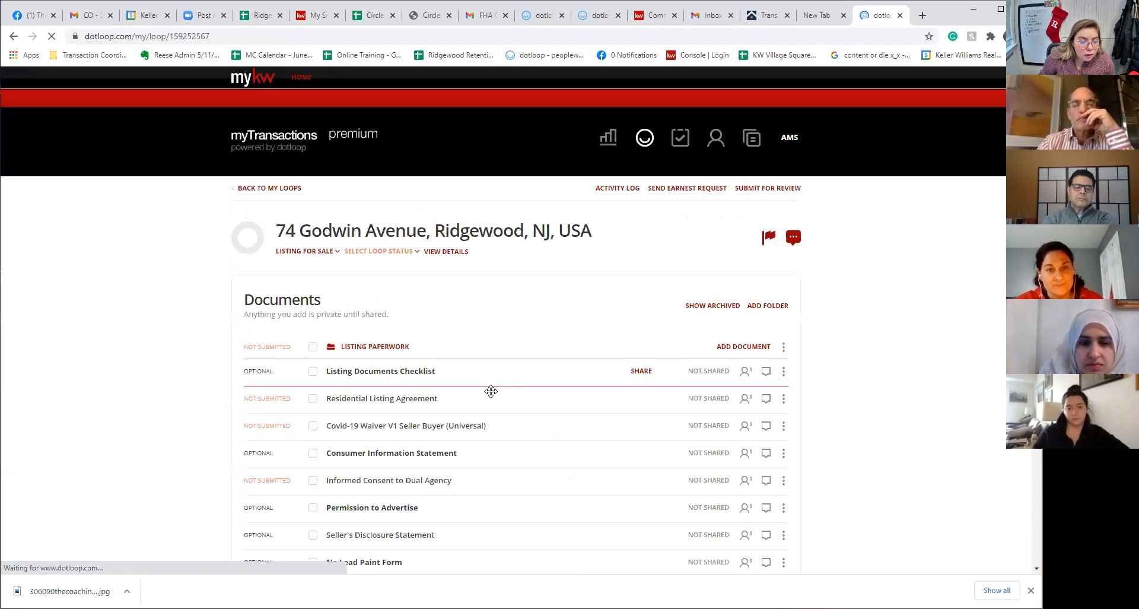
Share the Residential Listing Agreement and Informed Consent with only the Other participant, permission Can Fill & Sign
click(312, 398)
click(312, 480)
click(771, 305)
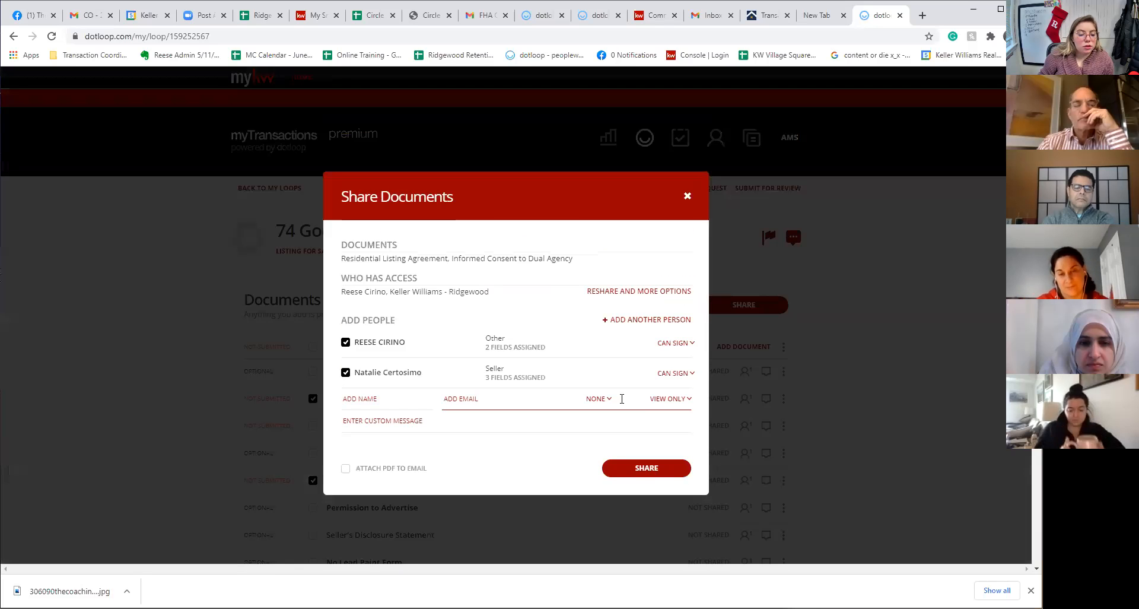
click(345, 373)
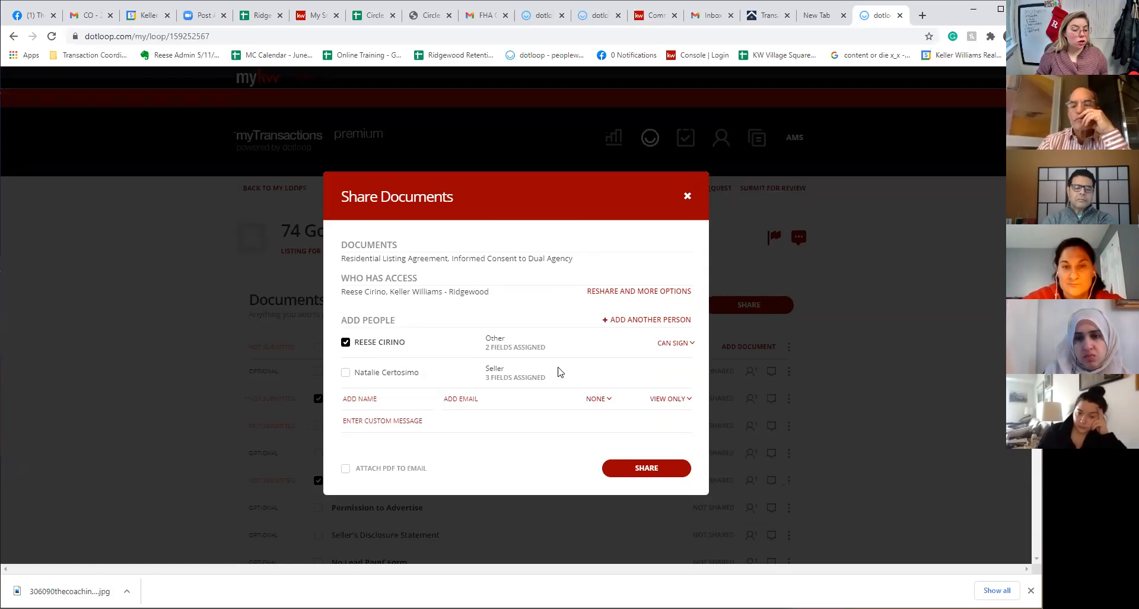
click(347, 473)
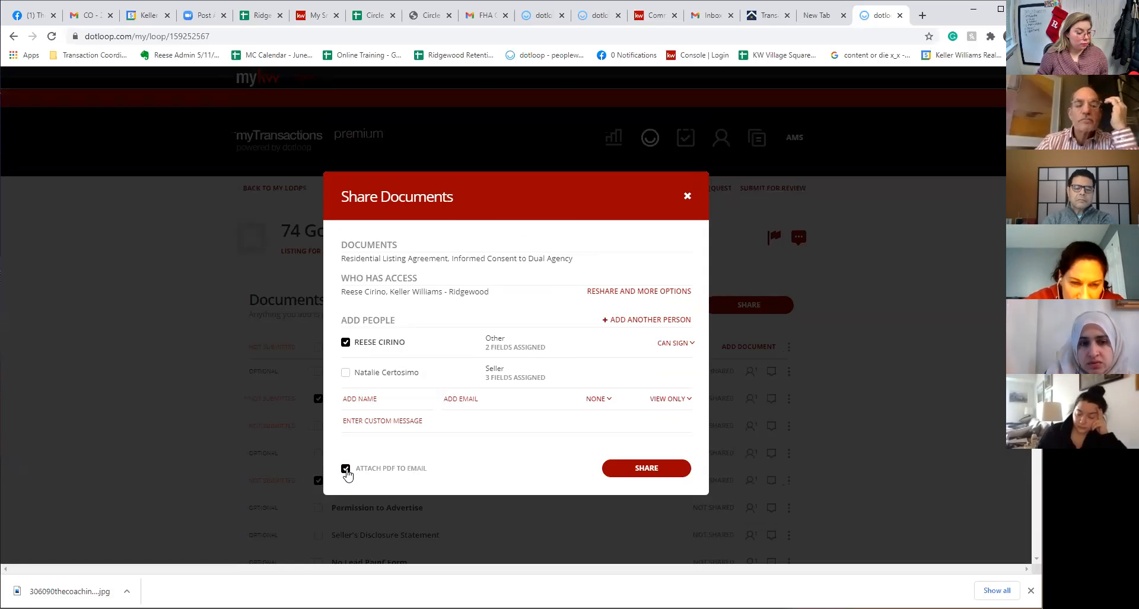
click(348, 473)
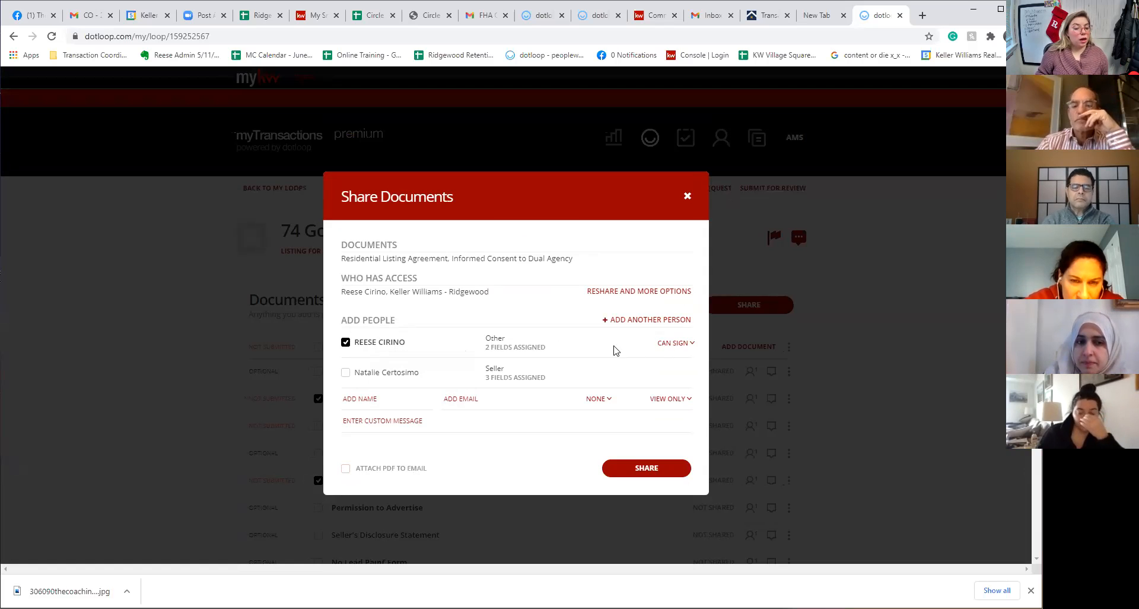
click(687, 349)
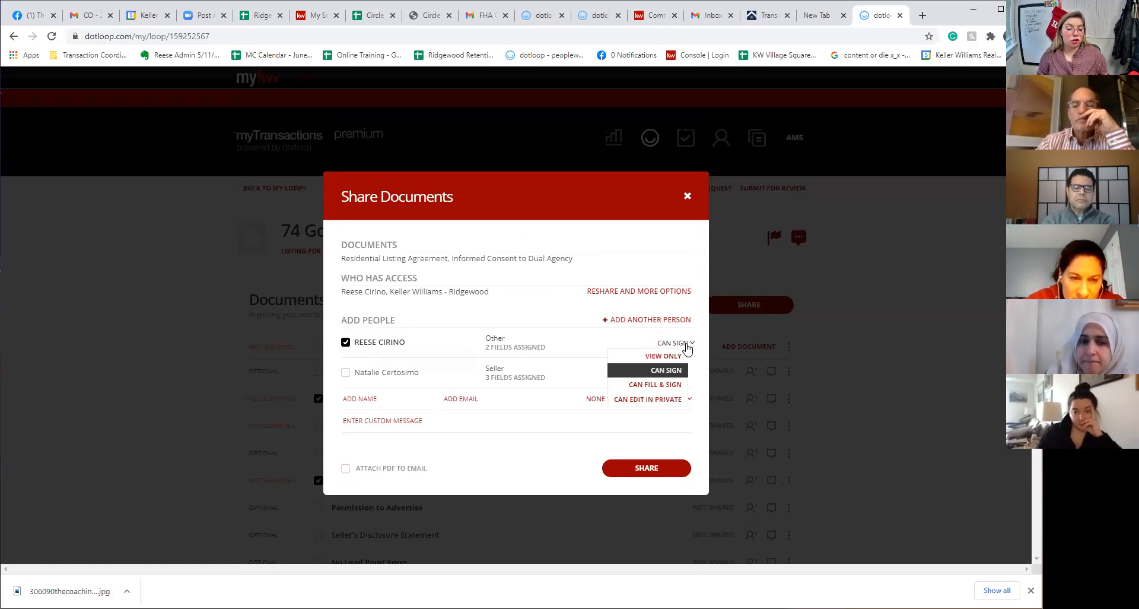
click(674, 384)
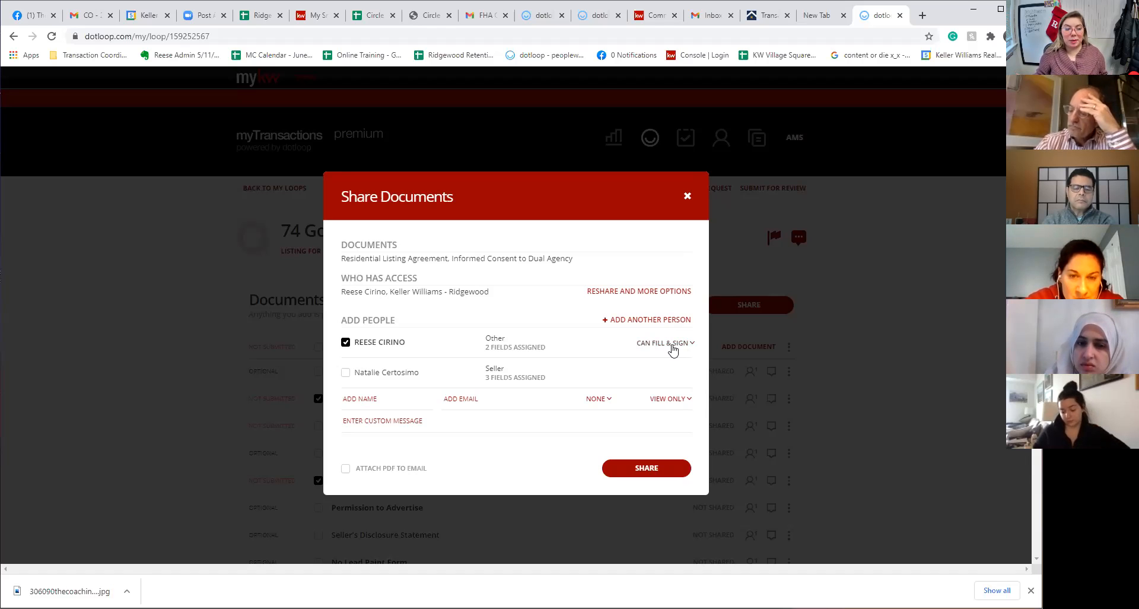
Write a custom share message asking the recipient to review and sign the documents
click(474, 423)
click(482, 407)
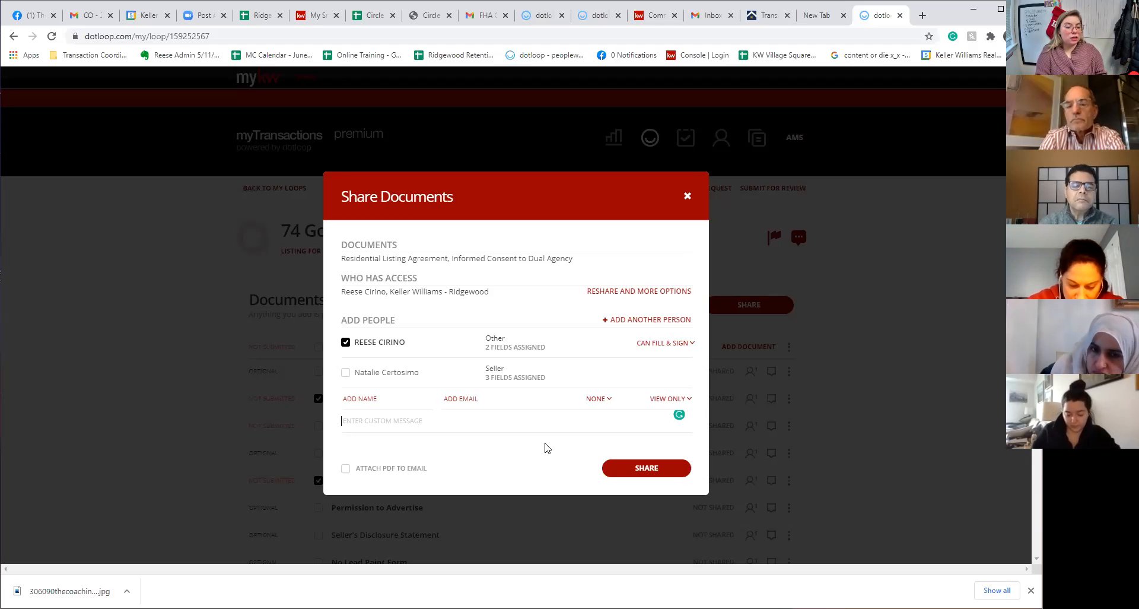
text(H)
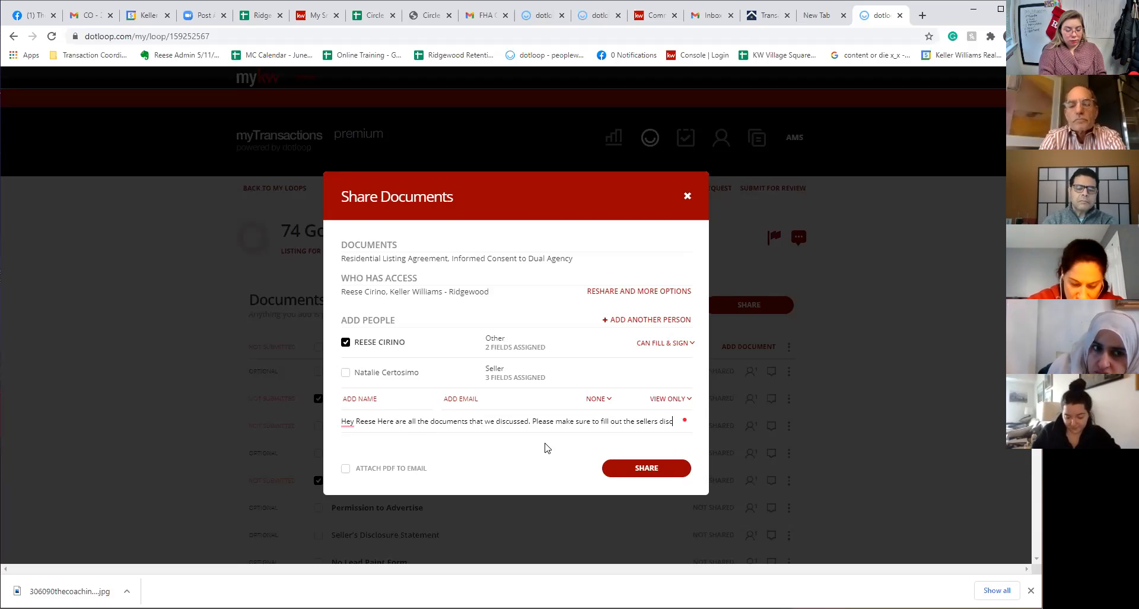
text(e and review and sign all other documents.)
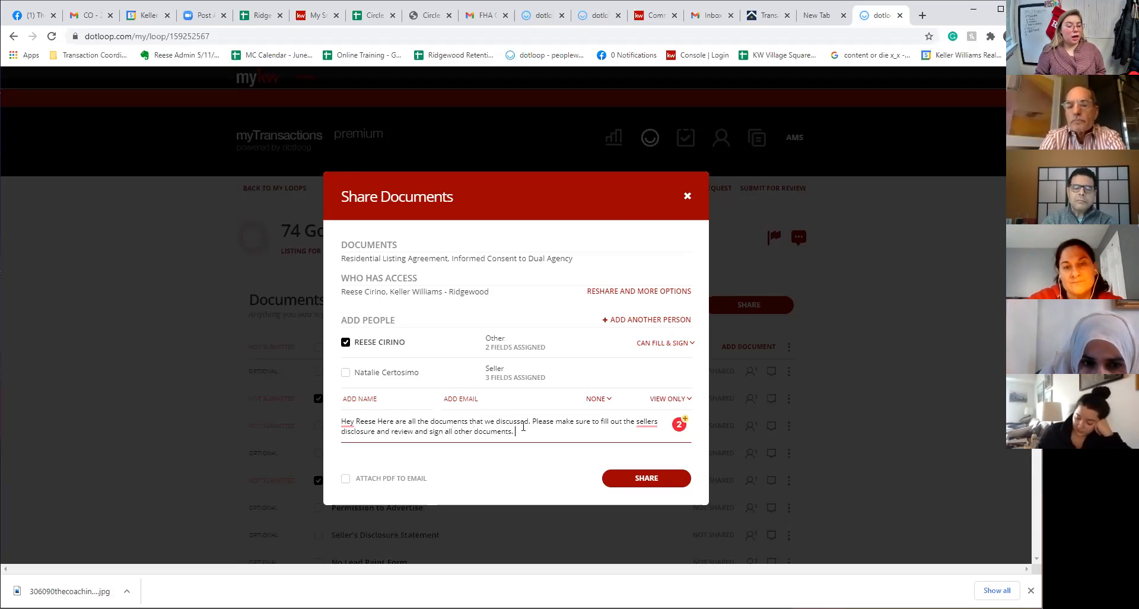
drag(515, 432, 375, 425)
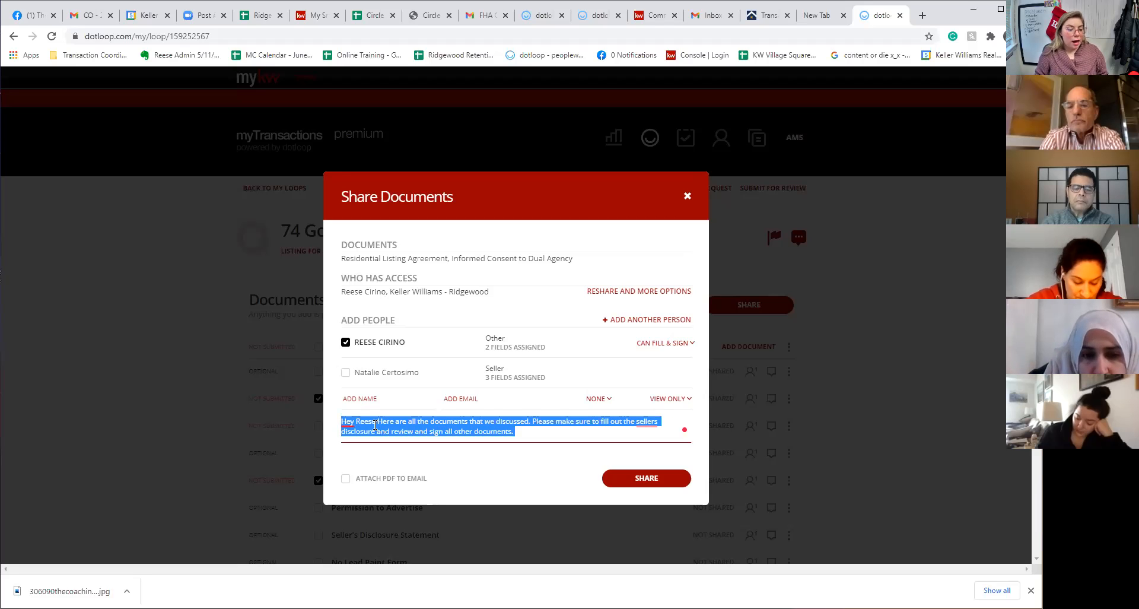
click(518, 430)
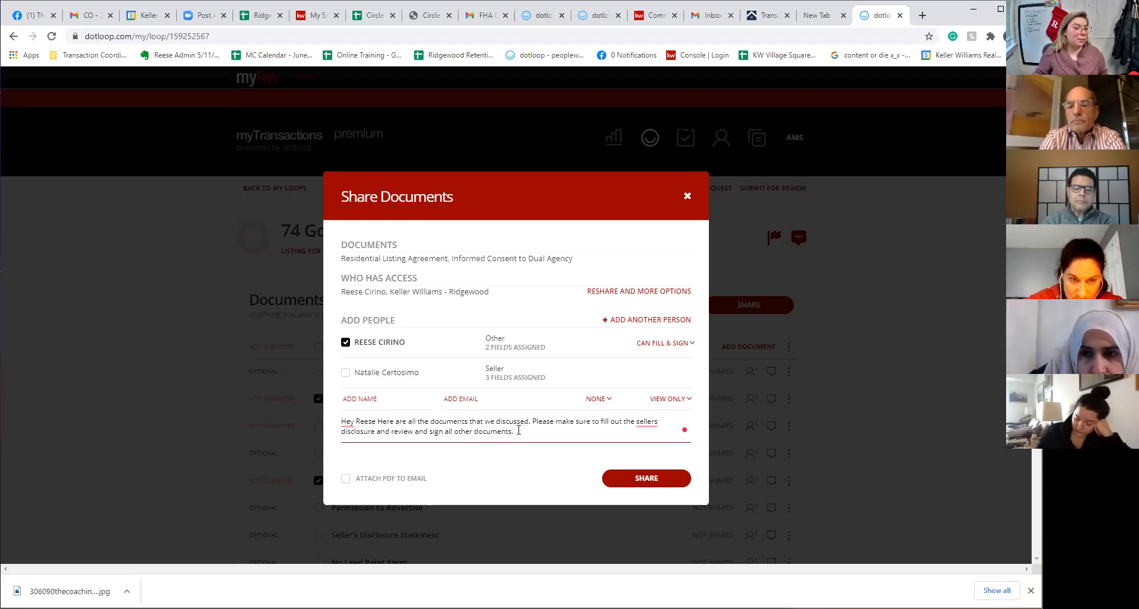
Send the two documents to the Other participant and close the share confirmation
click(643, 479)
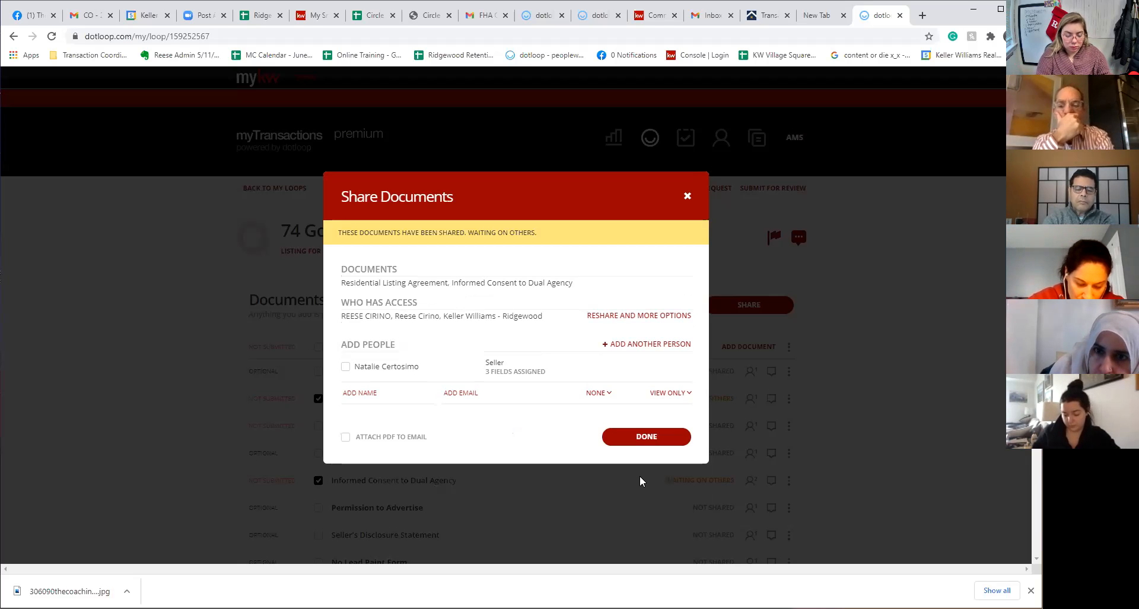
click(646, 436)
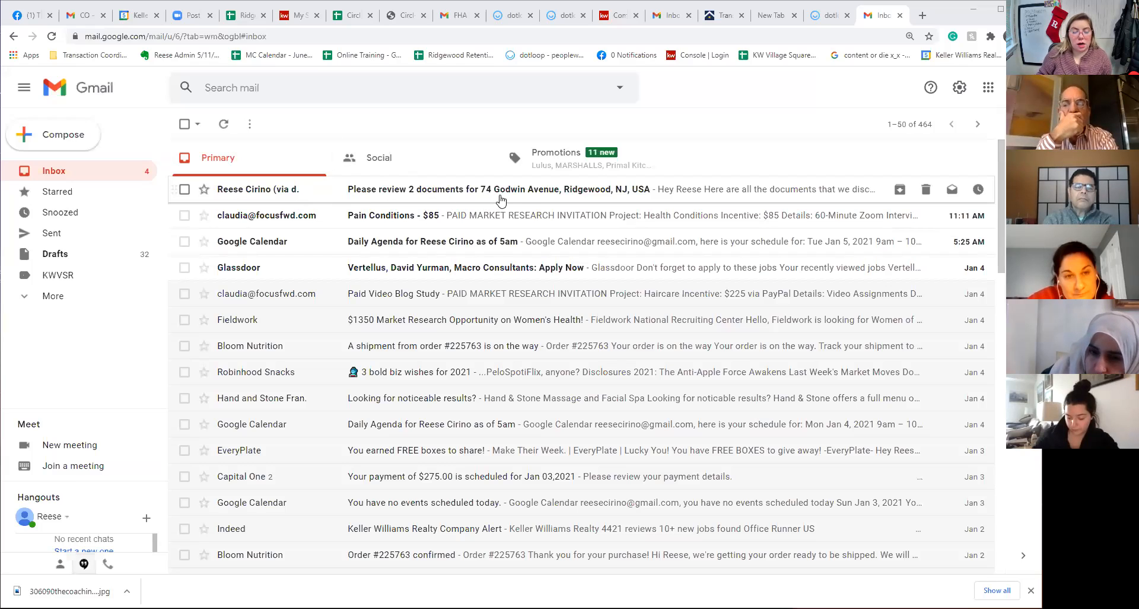
click(539, 191)
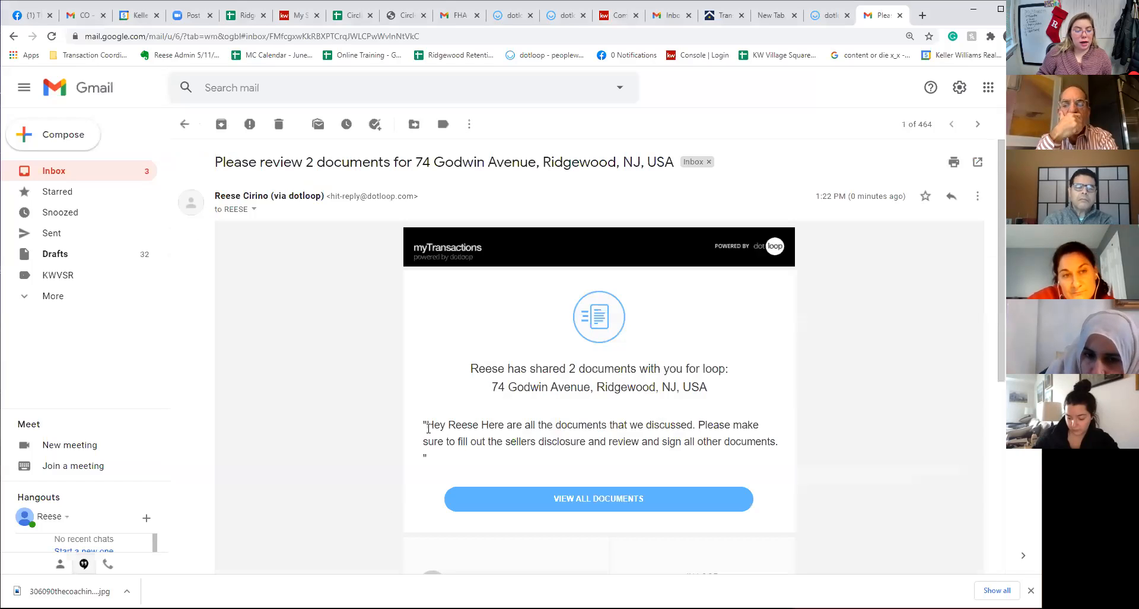
drag(427, 425, 782, 442)
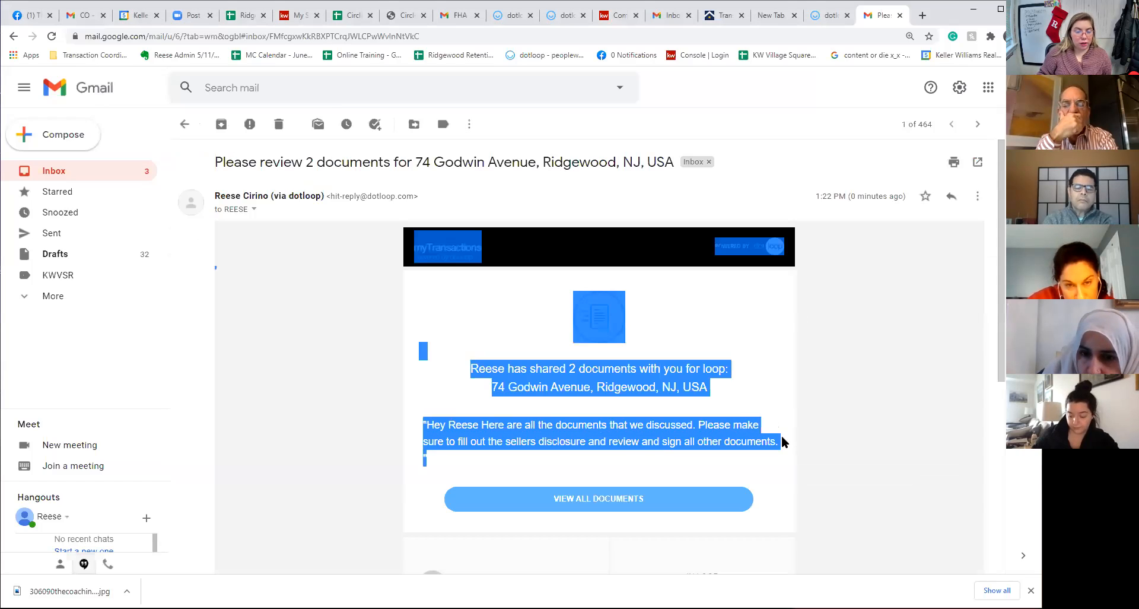
click(509, 469)
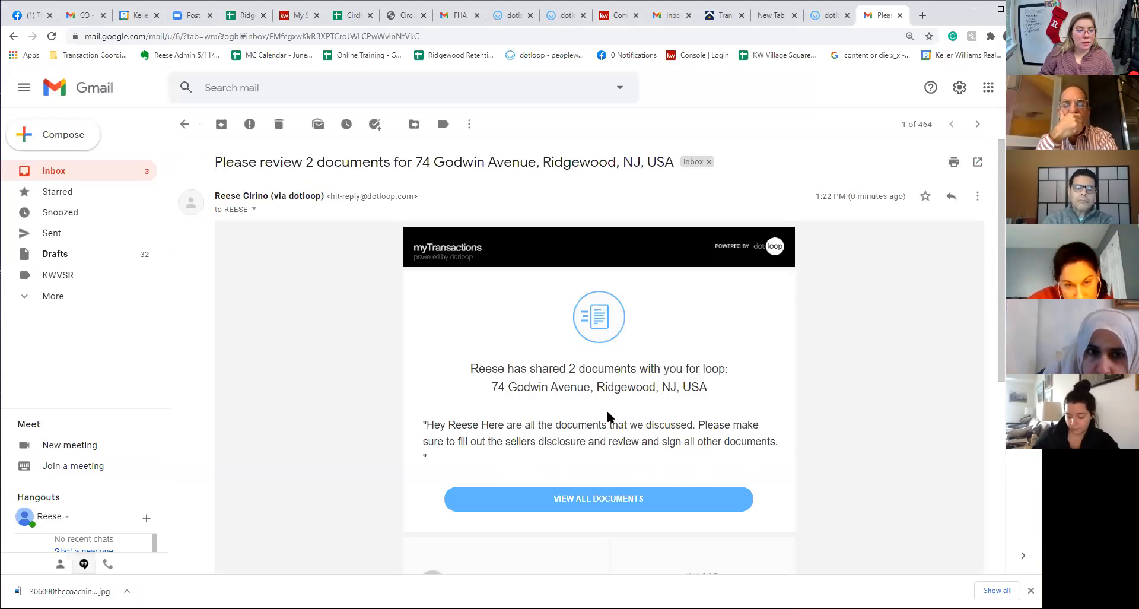
click(587, 504)
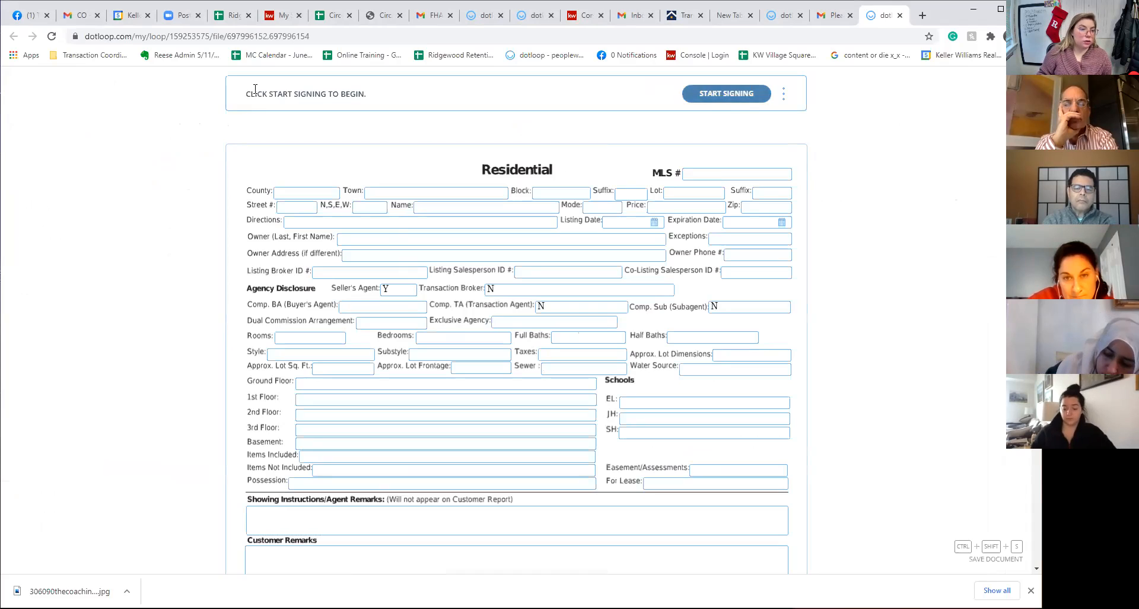
Try to finish the listing agreement and dismiss the skipped-signatures warnings
drag(255, 110, 369, 96)
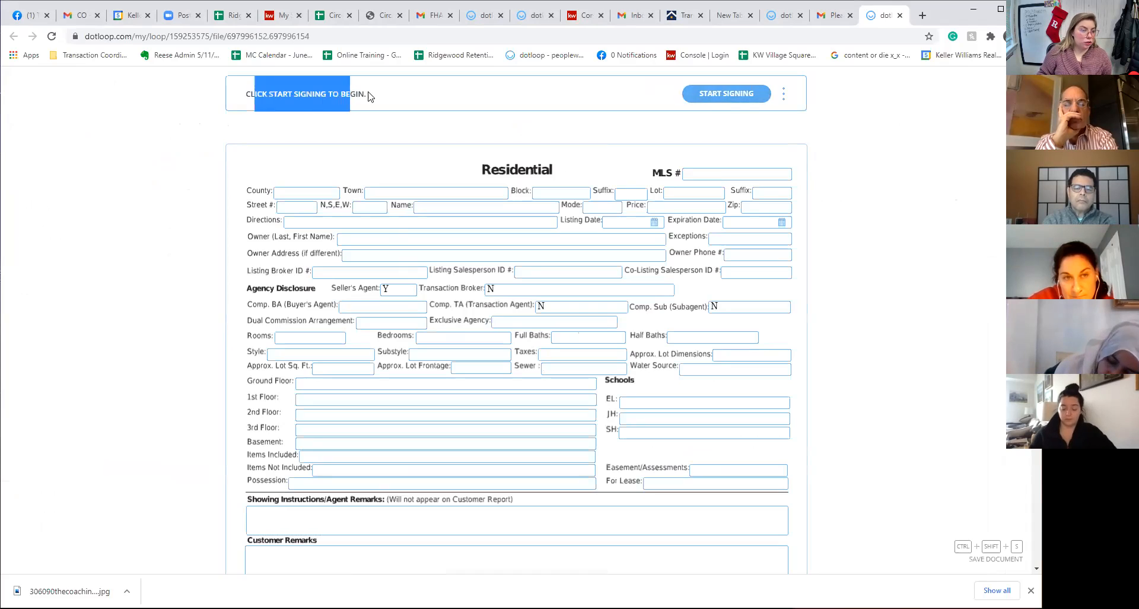
click(724, 95)
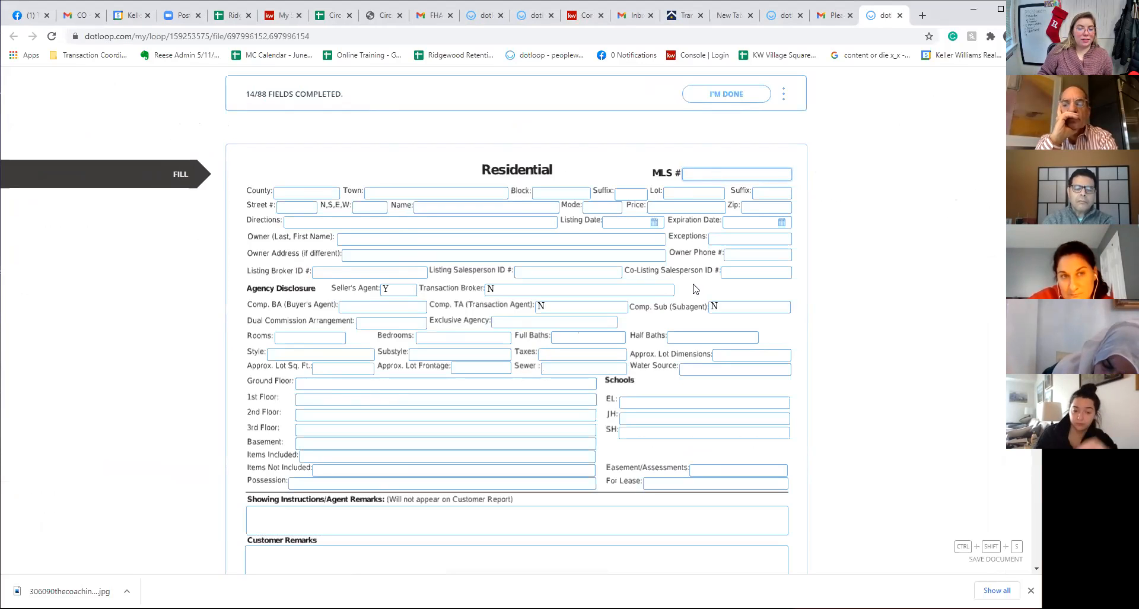
click(725, 93)
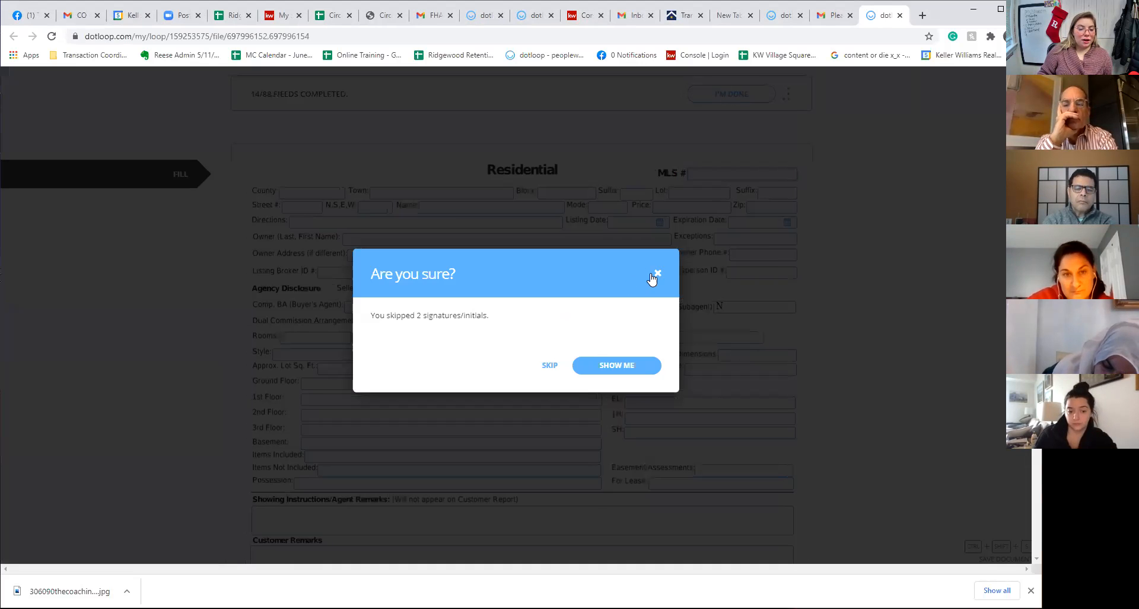
click(652, 275)
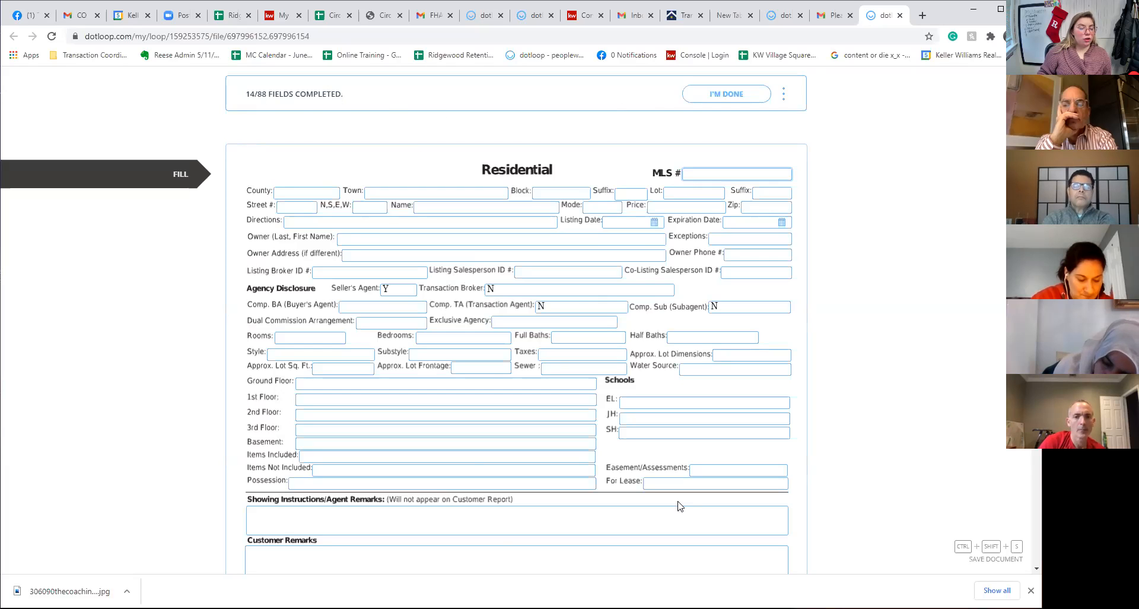
click(717, 95)
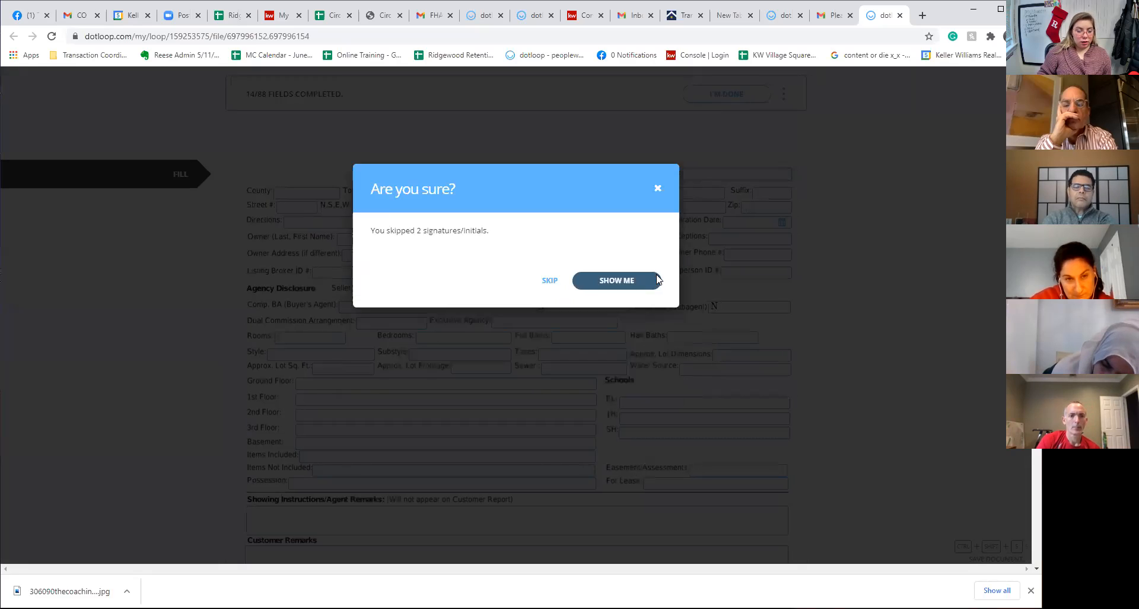
click(657, 273)
scroll(672, 302, down, 15)
scroll(706, 324, up, 5)
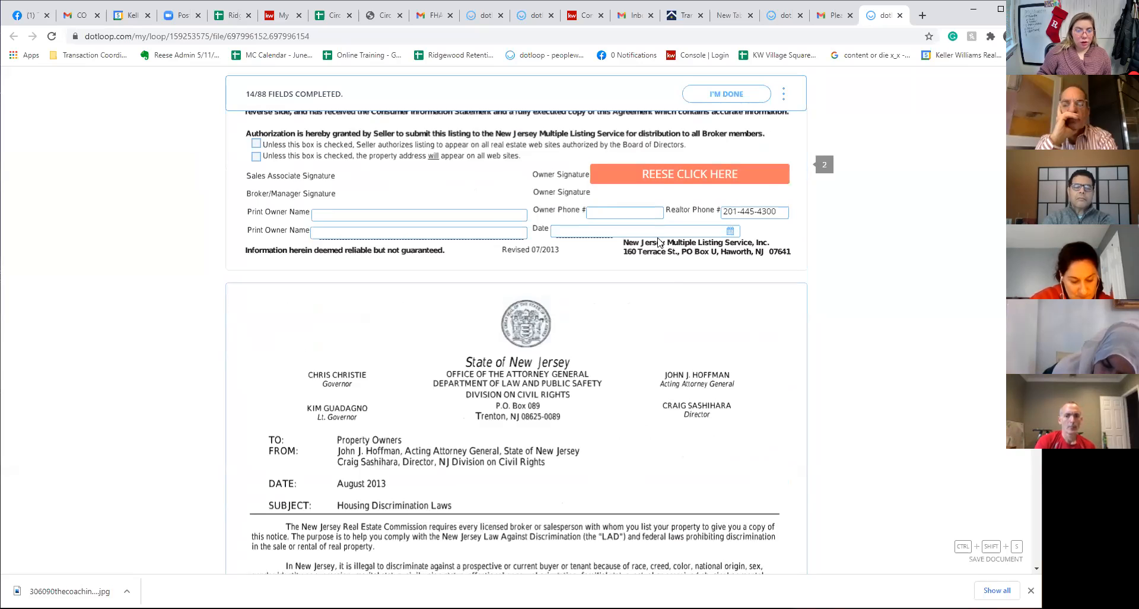
Adopt a signature and sign the agreement's owner field and the dual-agency consent's seller field
click(678, 176)
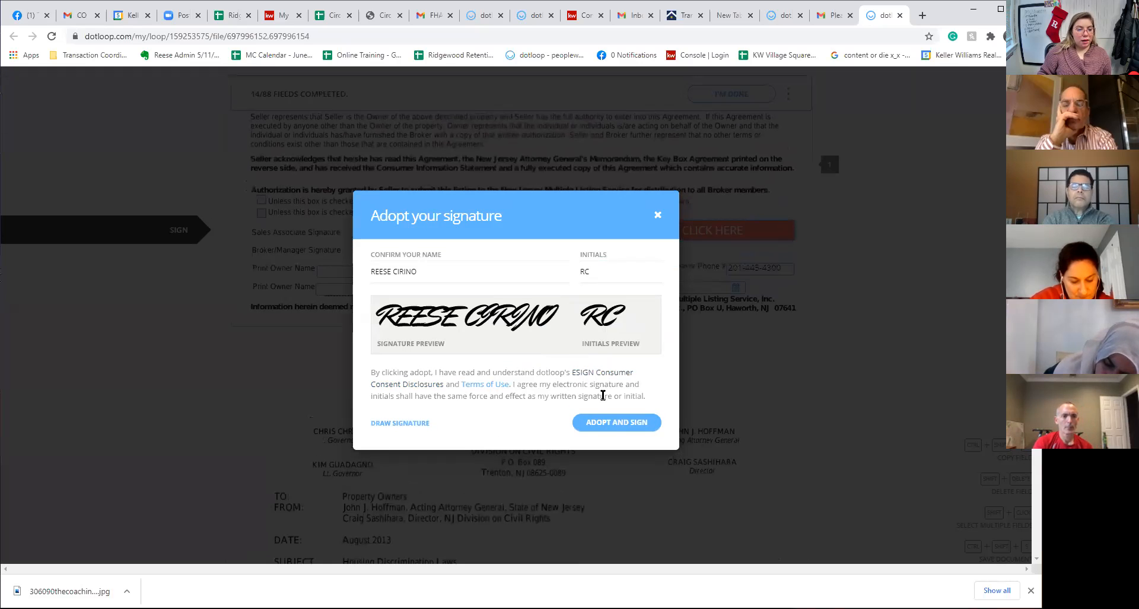
click(616, 422)
scroll(614, 439, down, 2)
scroll(613, 447, down, 15)
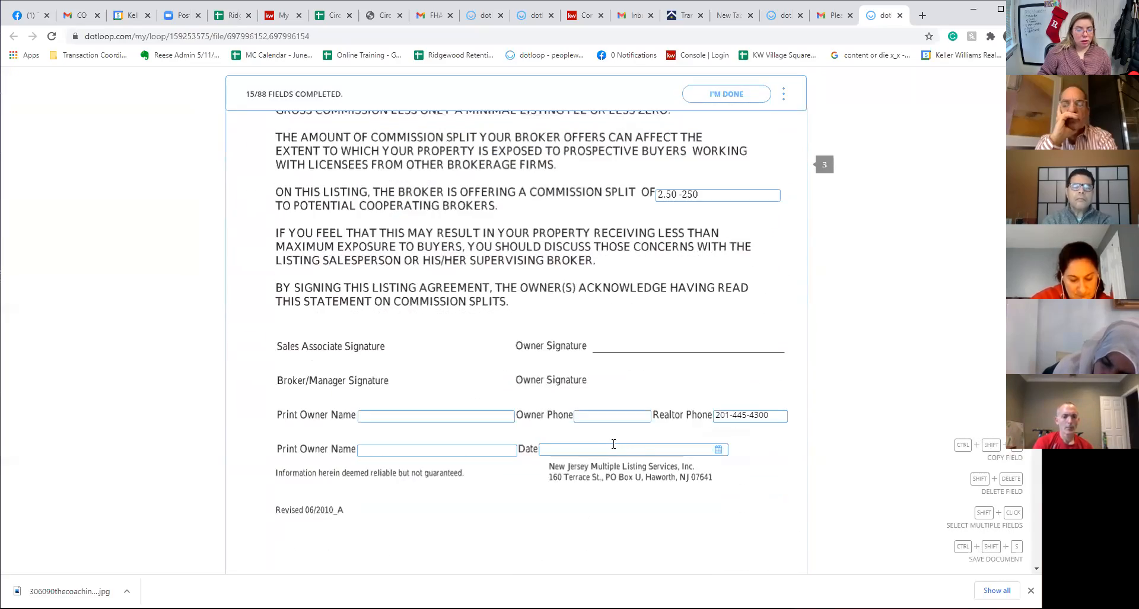
scroll(614, 444, down, 10)
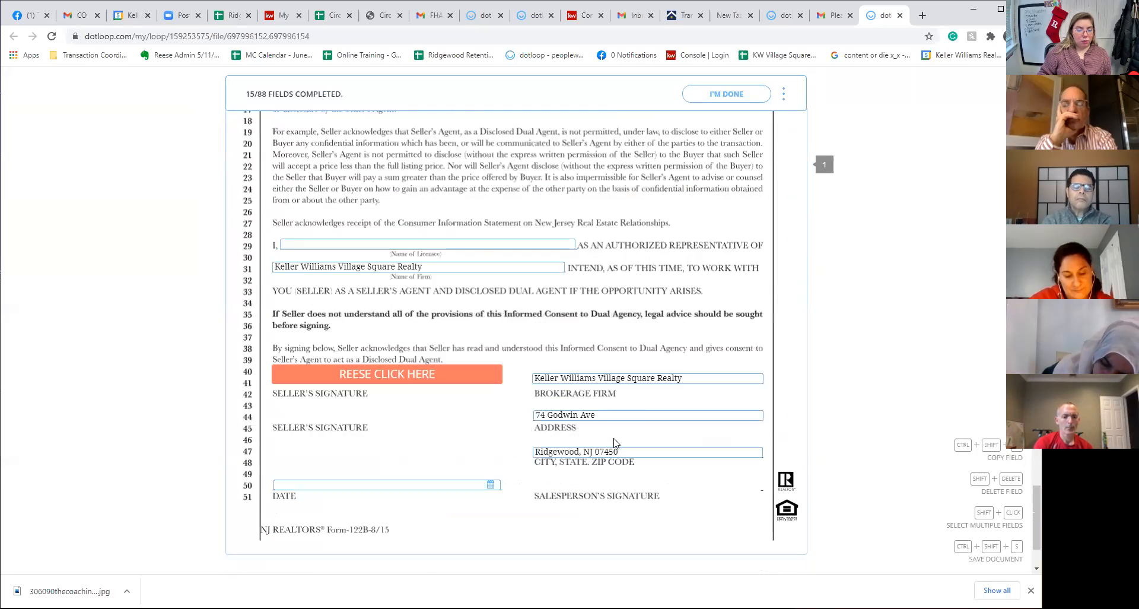
scroll(401, 383, down, 2)
click(381, 262)
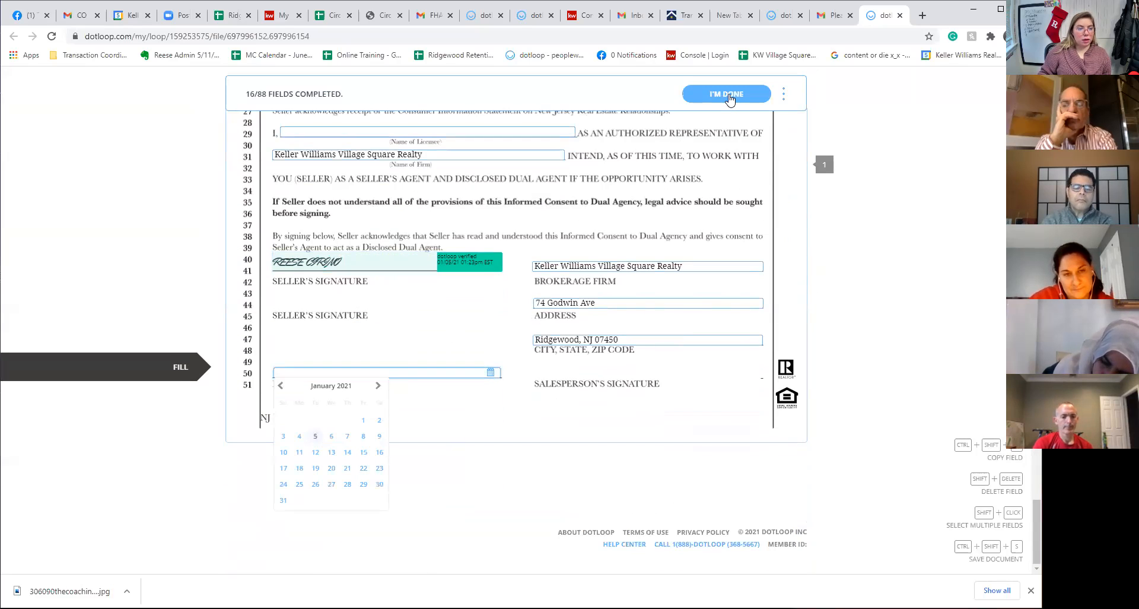
click(729, 99)
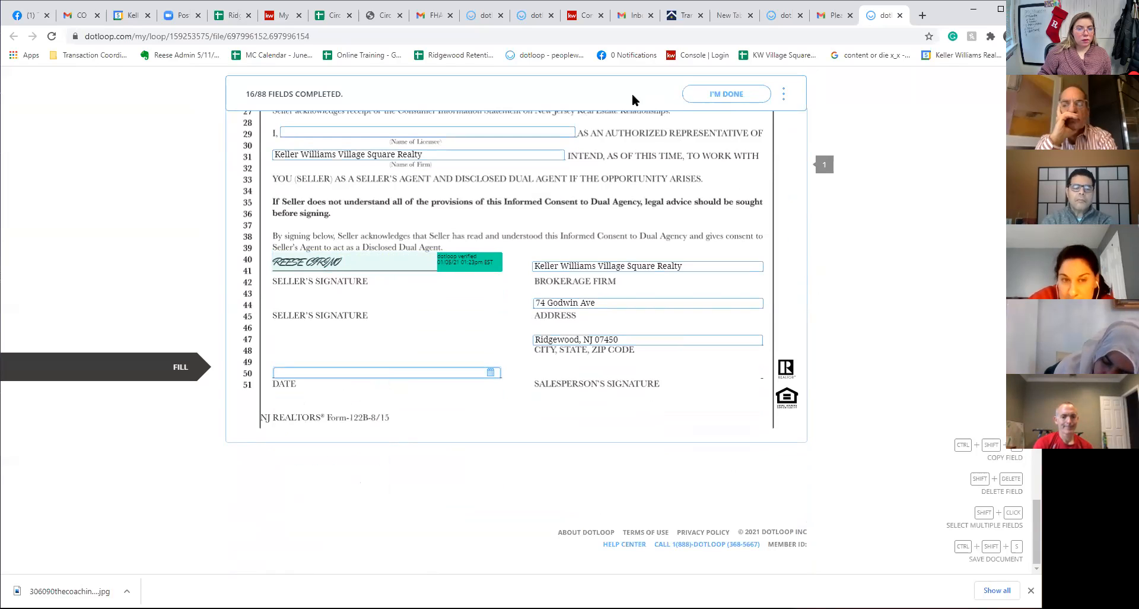
Finish signing, dismiss the rating and sign-up pop-ups, and return to the loop's documents
click(719, 92)
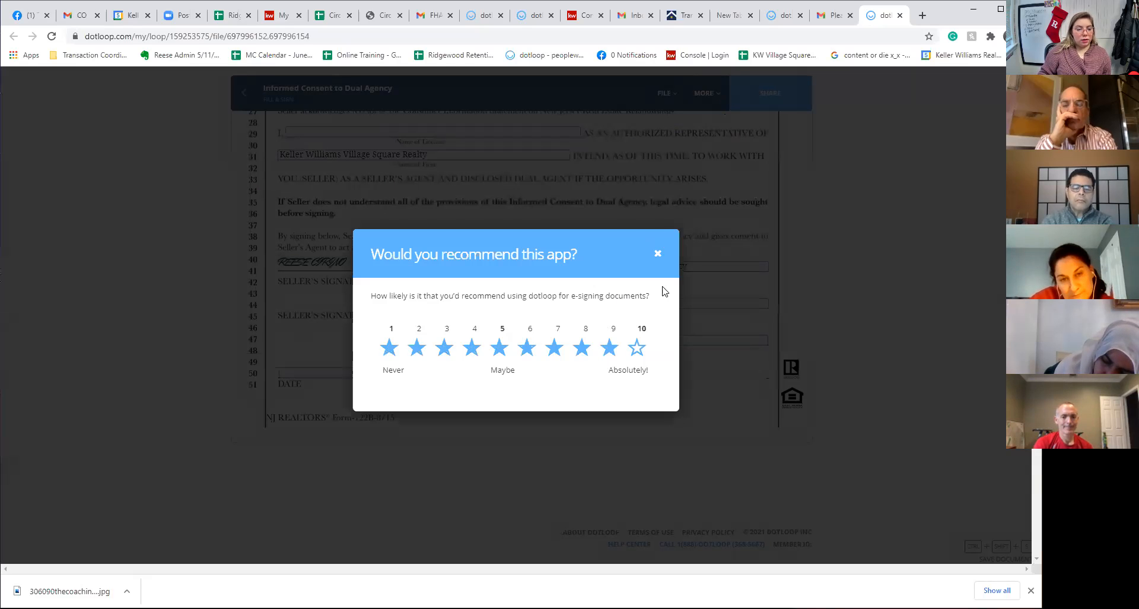
click(656, 255)
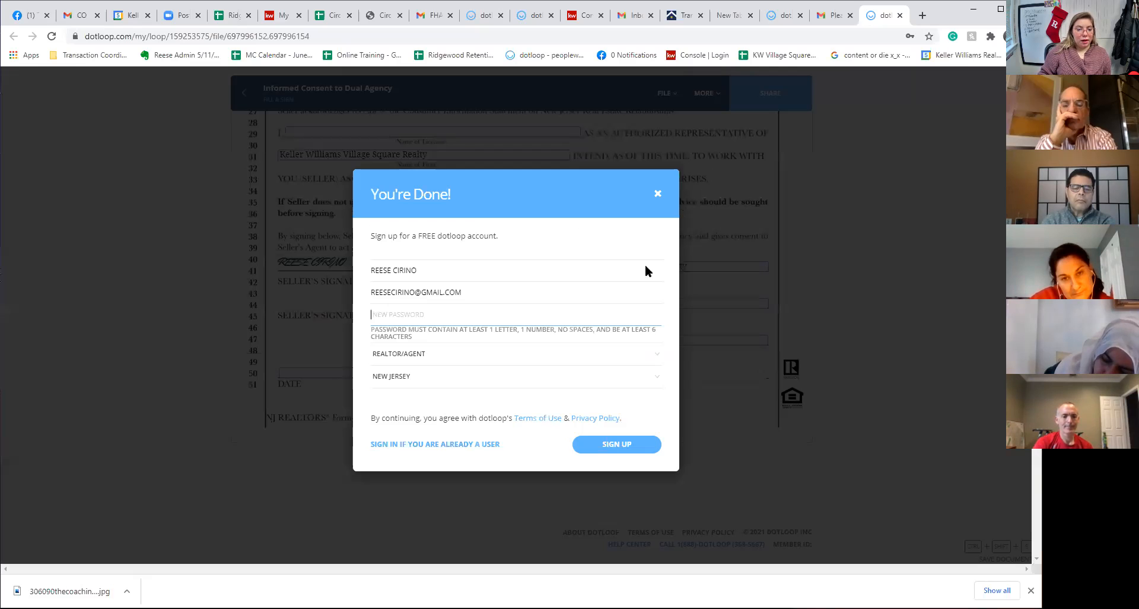
click(657, 196)
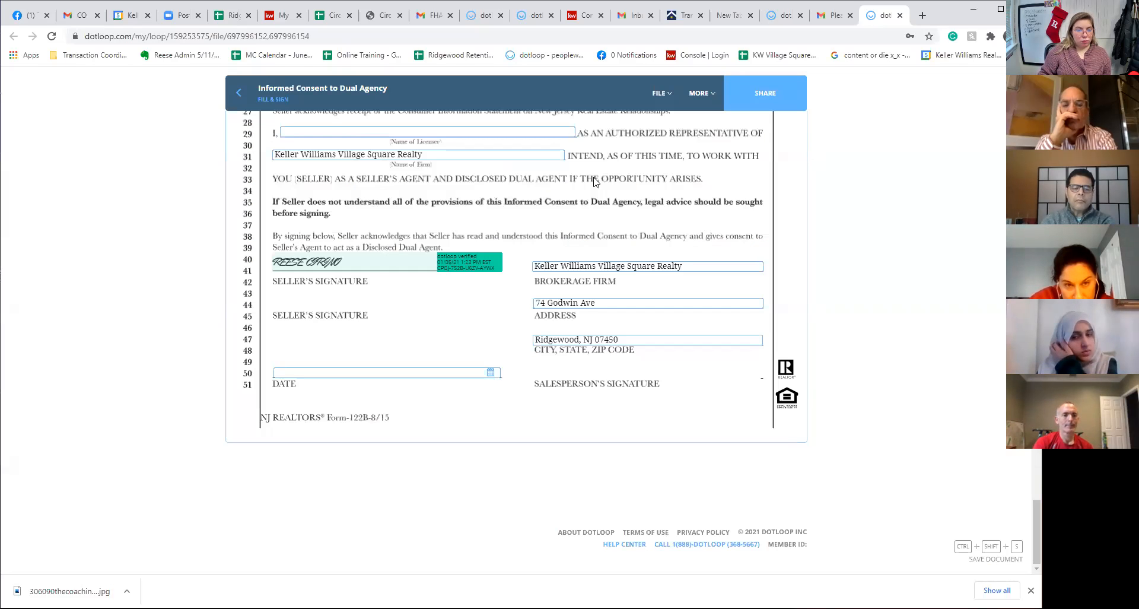
click(755, 104)
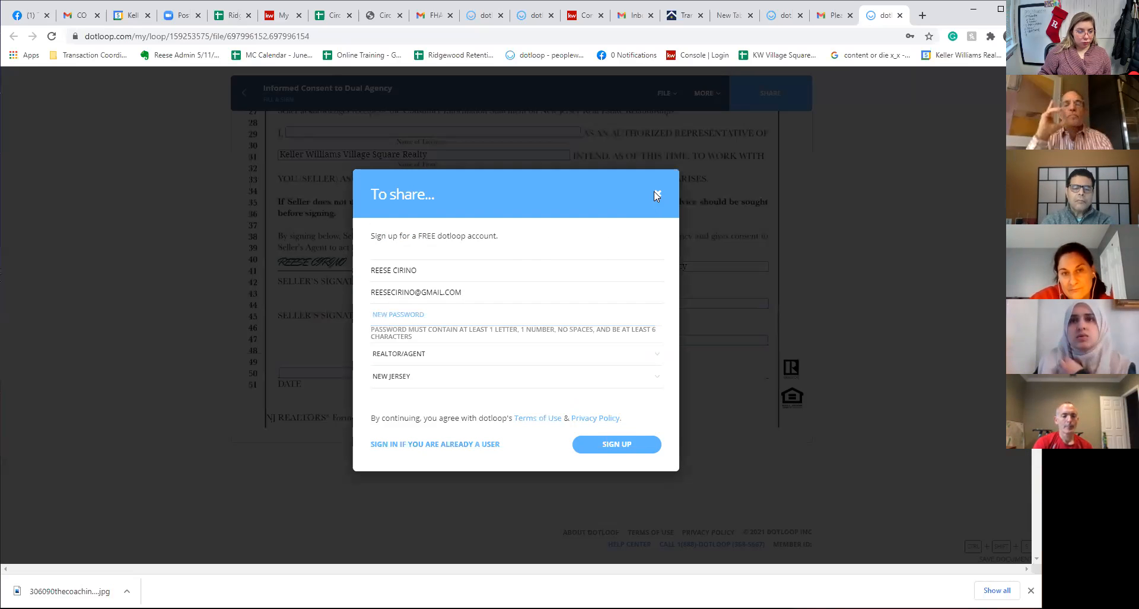
click(656, 191)
click(241, 96)
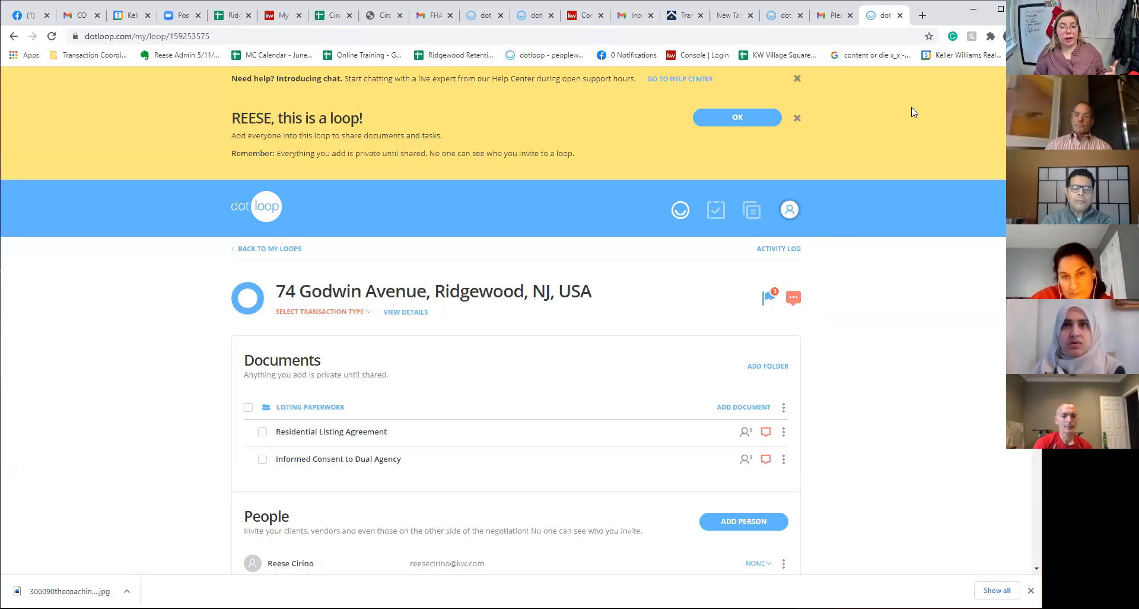
Close the signer's tab, reload the agent's loop page, and sign out of the signer account
click(899, 19)
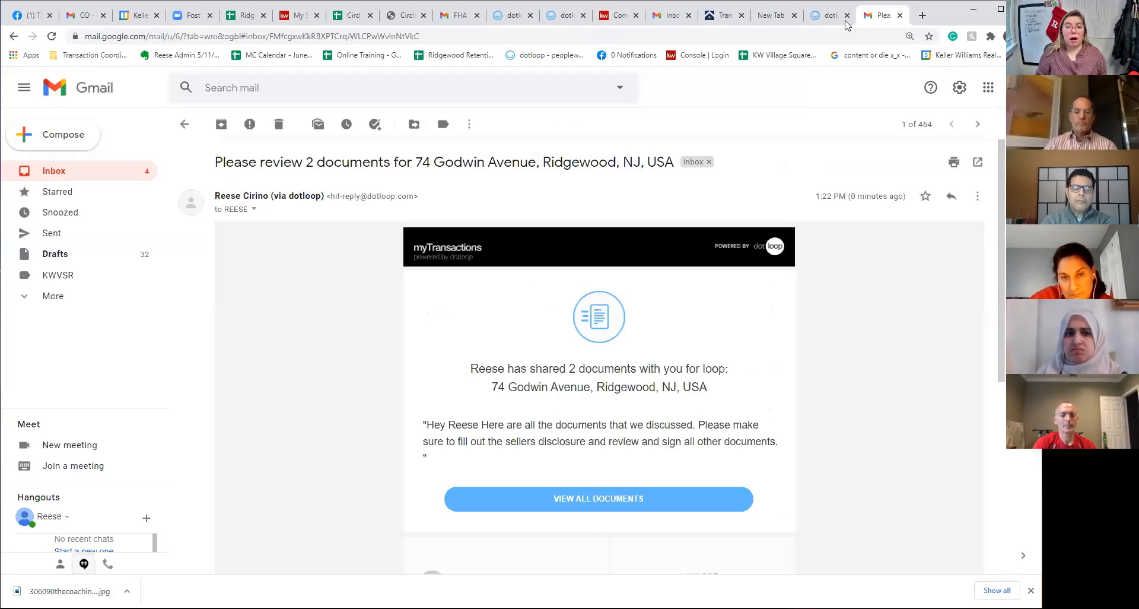
click(838, 17)
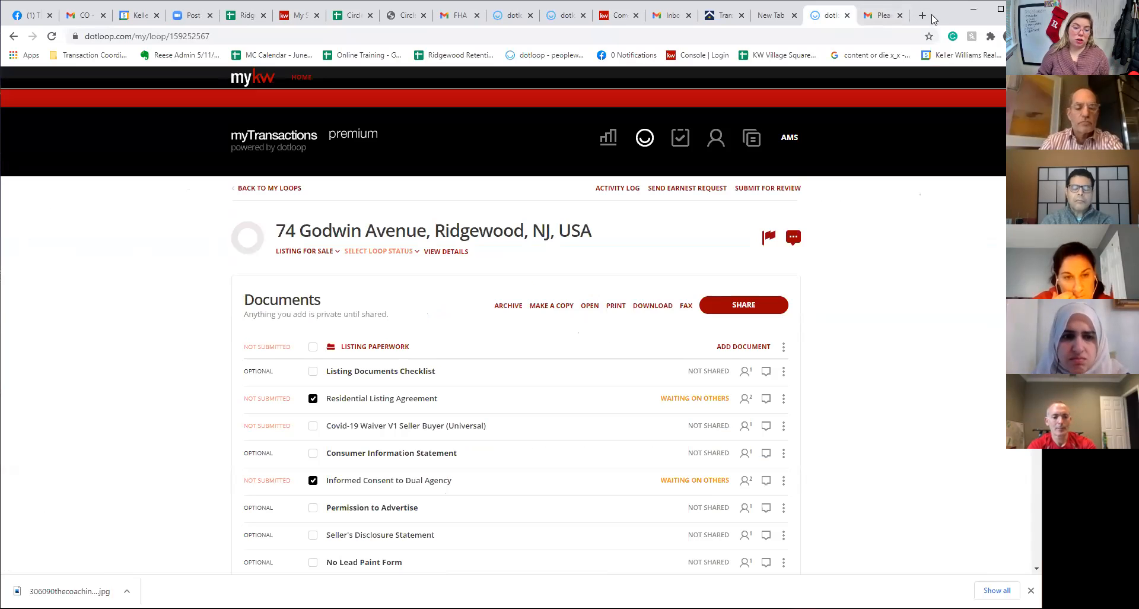
click(802, 39)
key(Return)
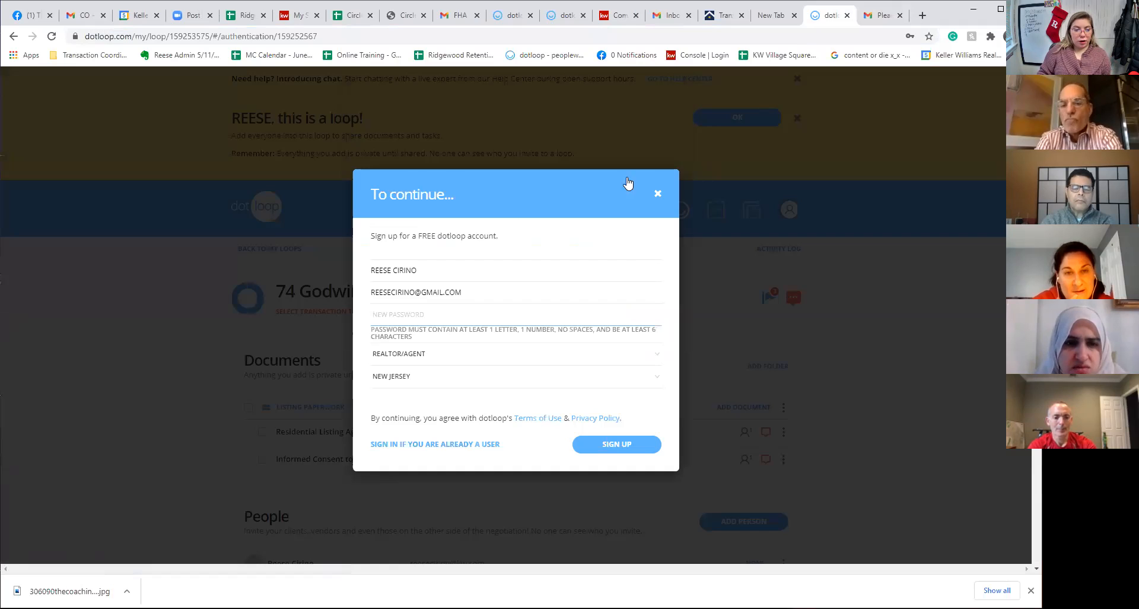
click(661, 194)
mouse_move(789, 210)
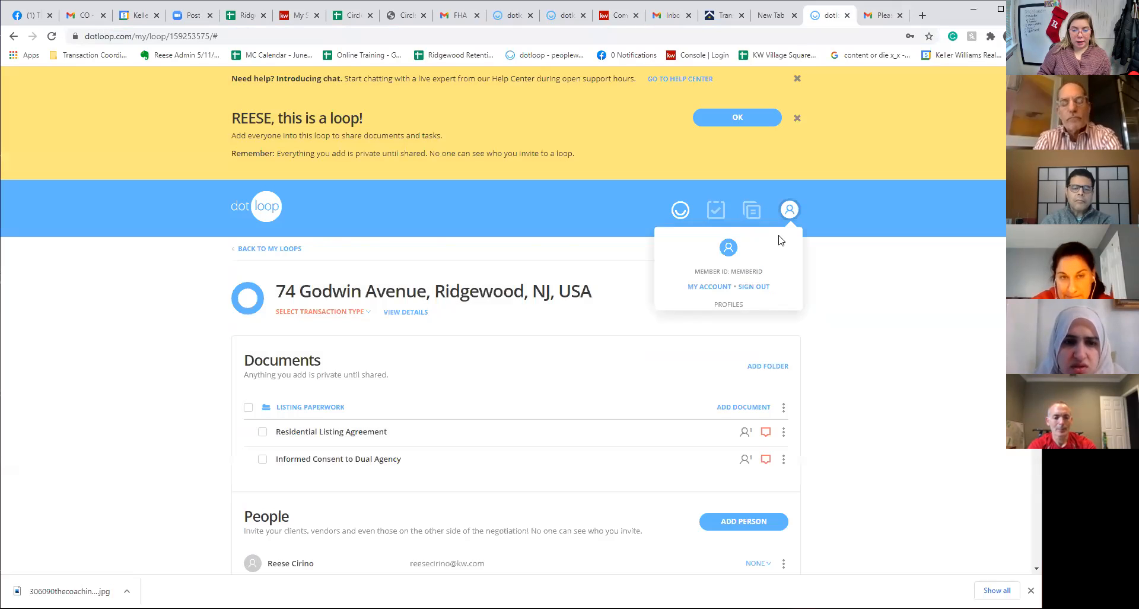
click(760, 287)
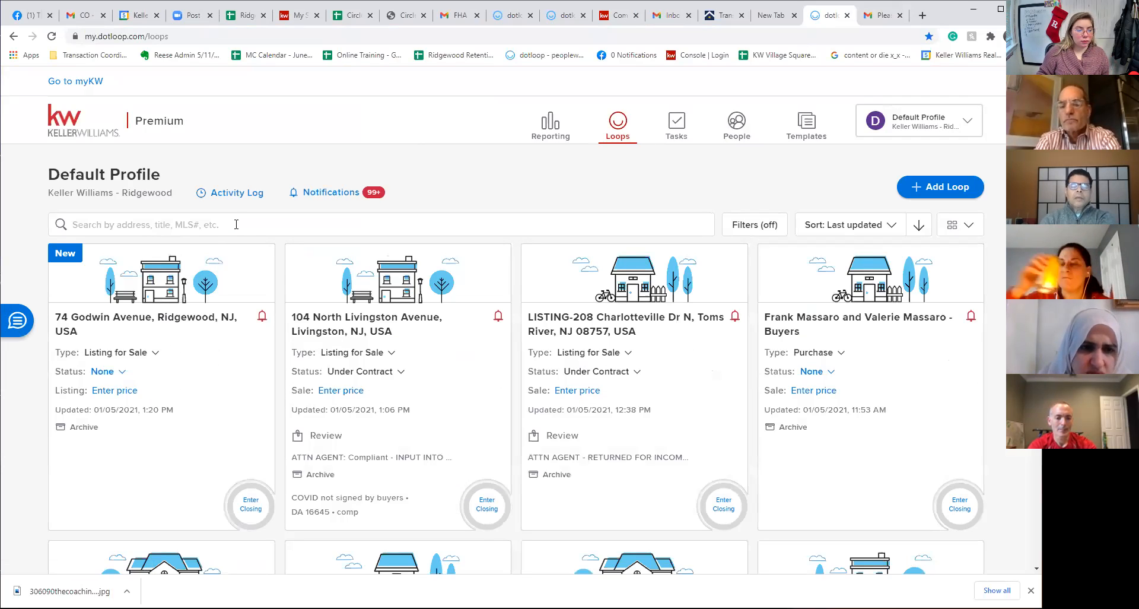
click(217, 318)
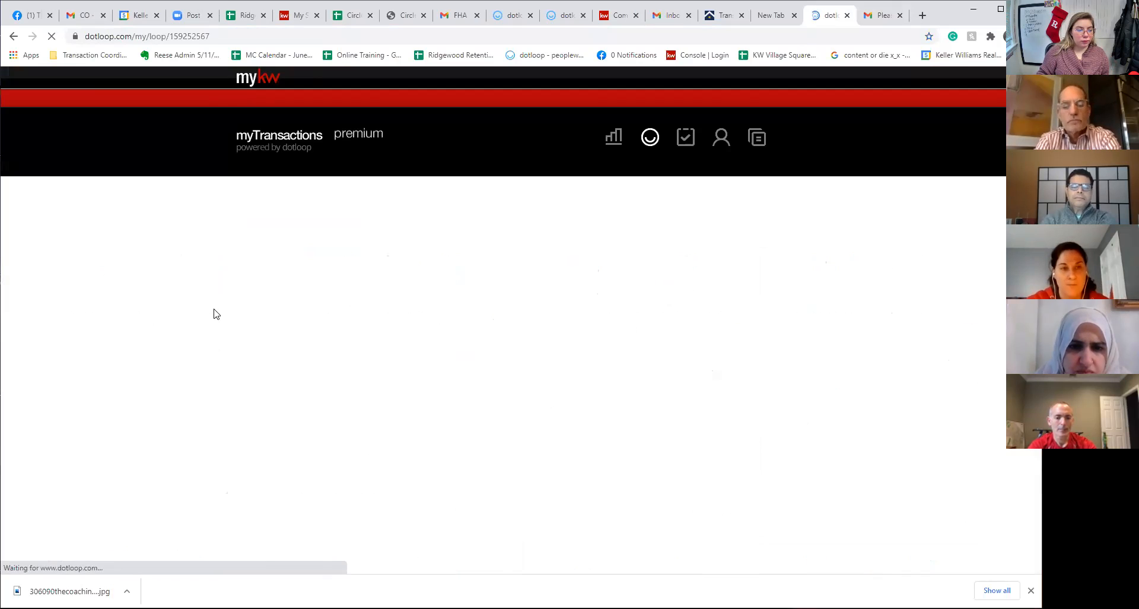
scroll(524, 430, down, 1)
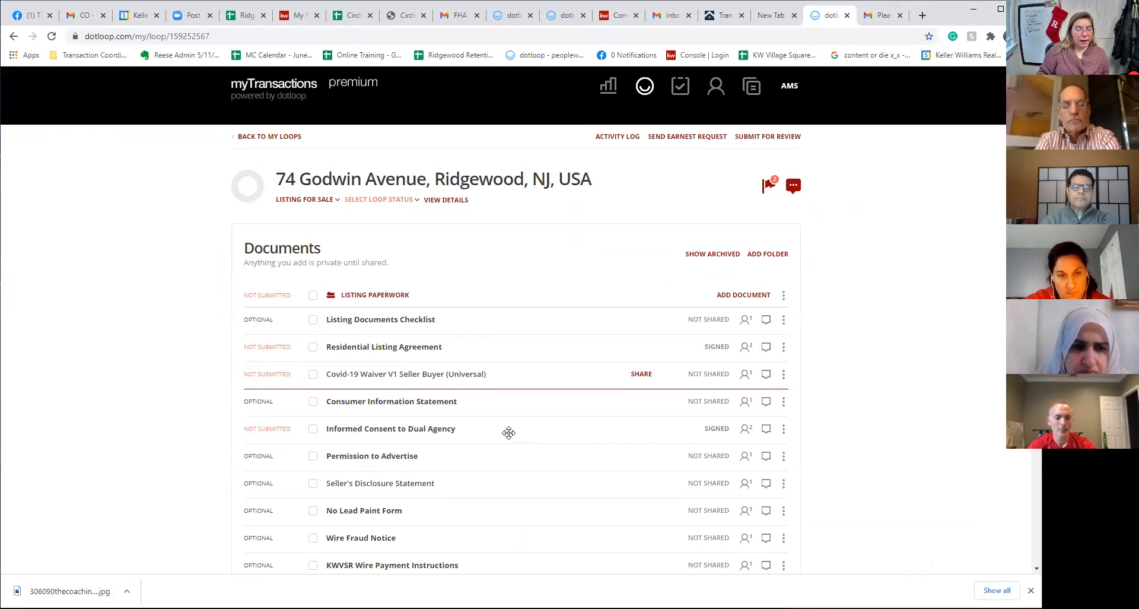
click(402, 426)
scroll(695, 462, down, 5)
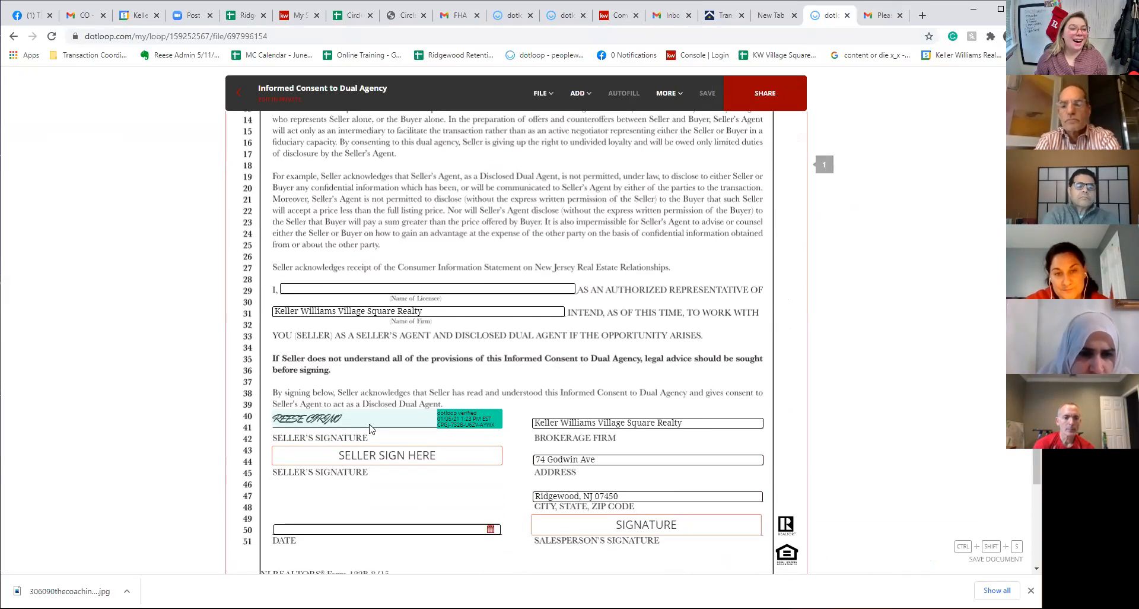
click(246, 94)
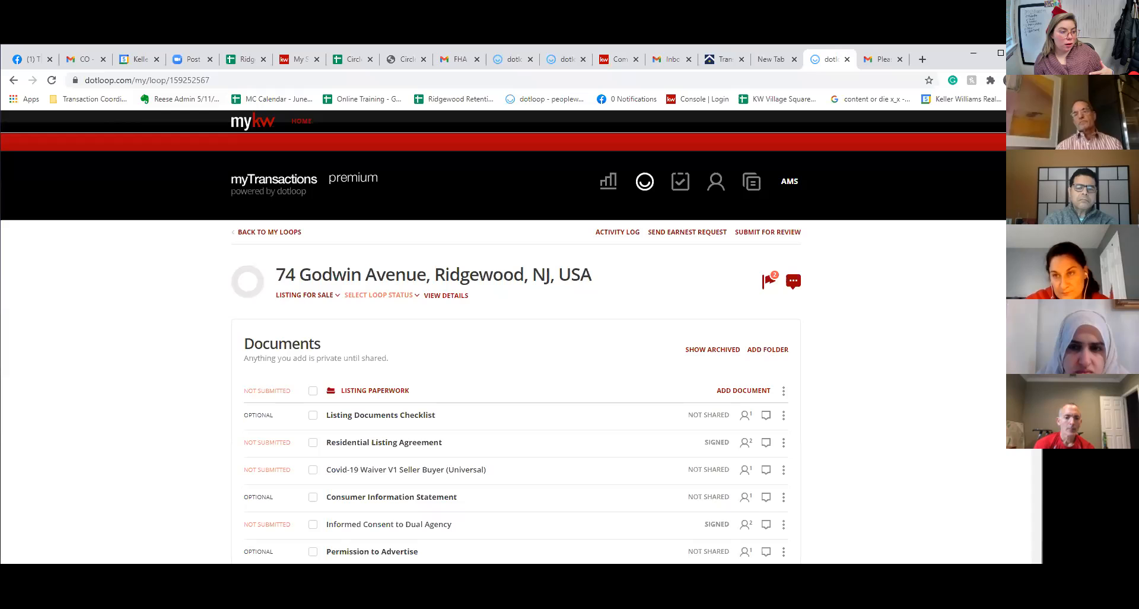
click(83, 59)
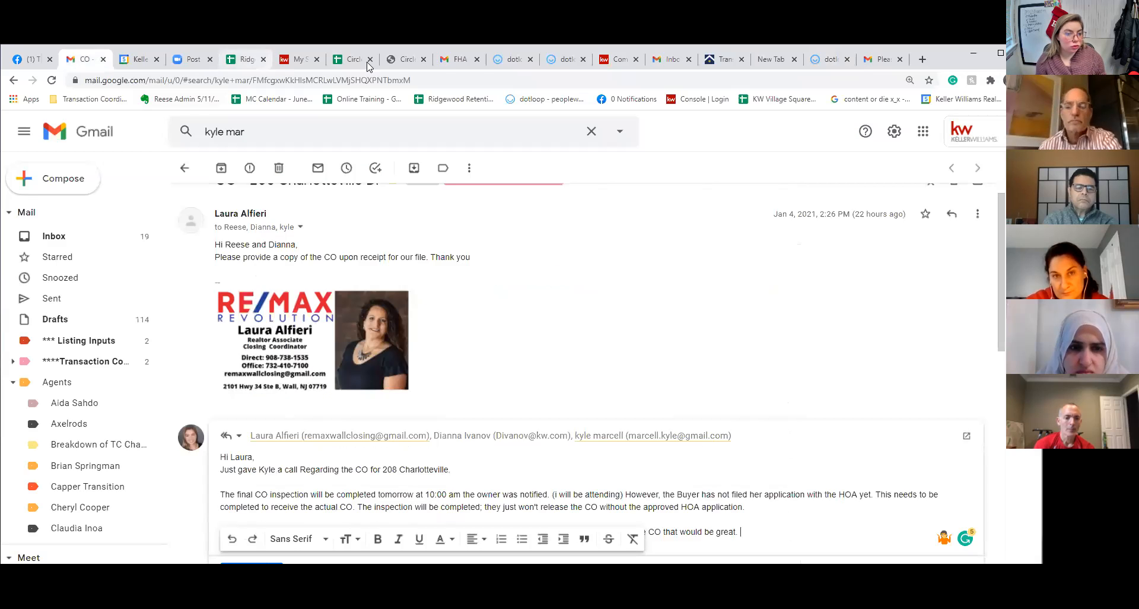
click(454, 59)
click(671, 59)
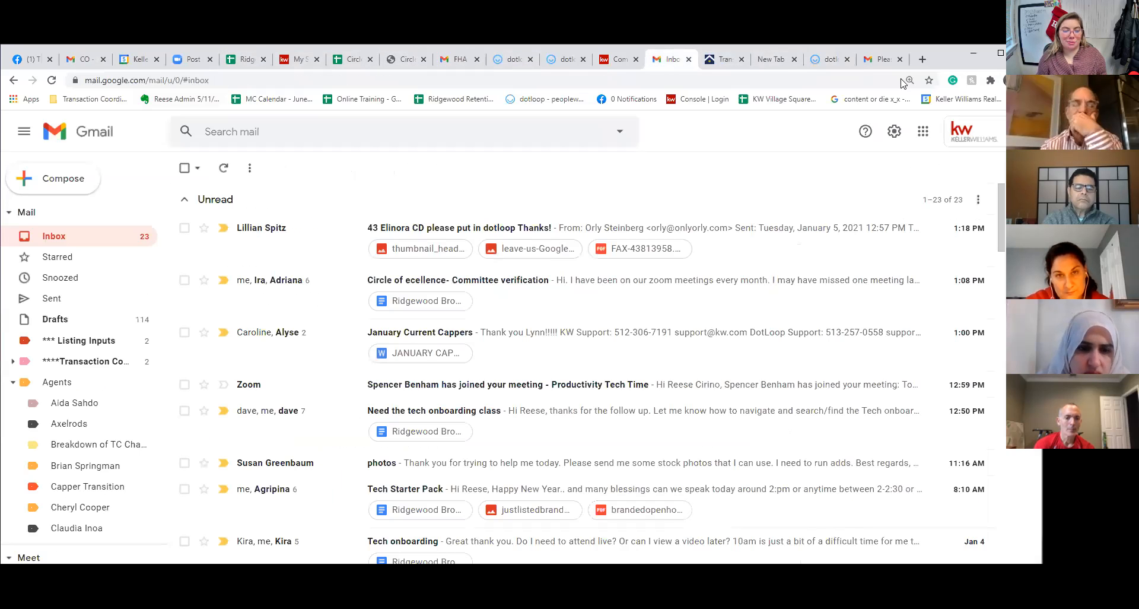
click(58, 238)
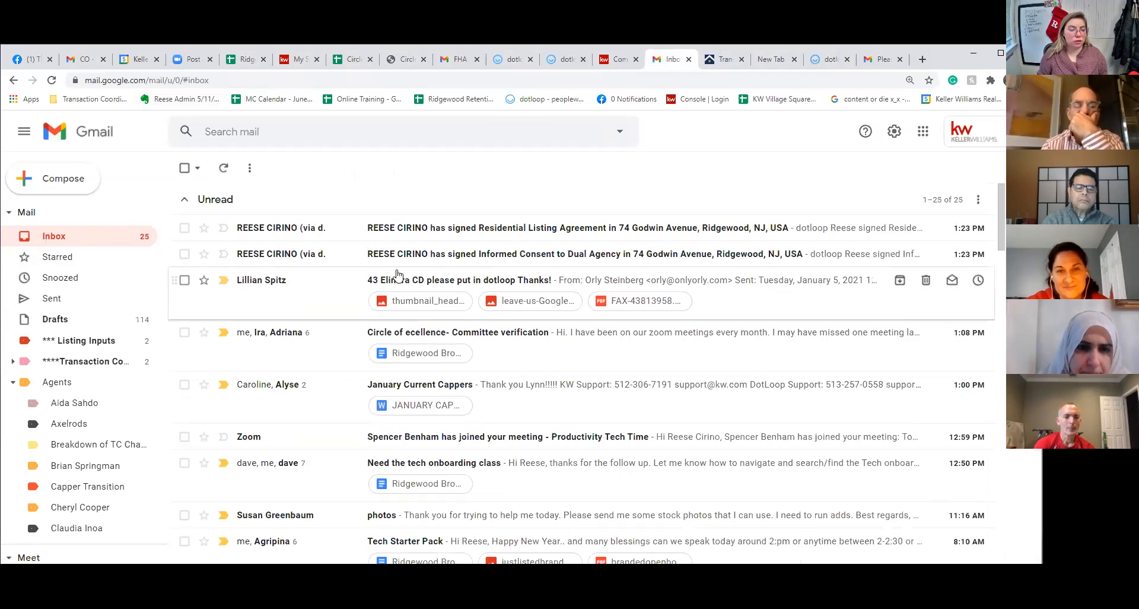
click(829, 60)
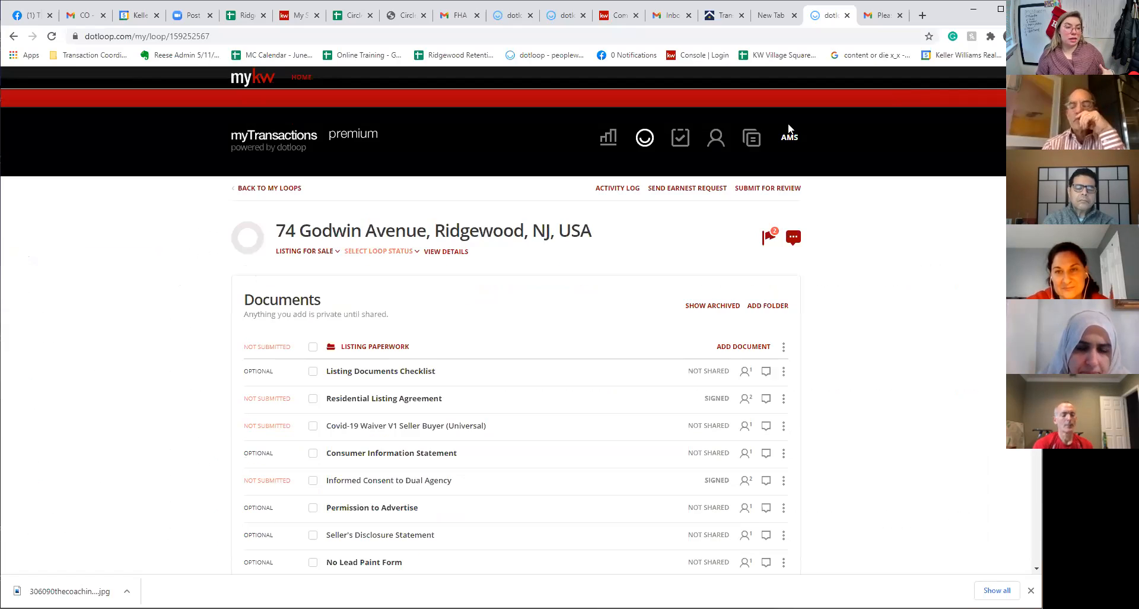
Maximize the browser, look through the Documents list, and open Submit for Review for the loop
double_click(955, 62)
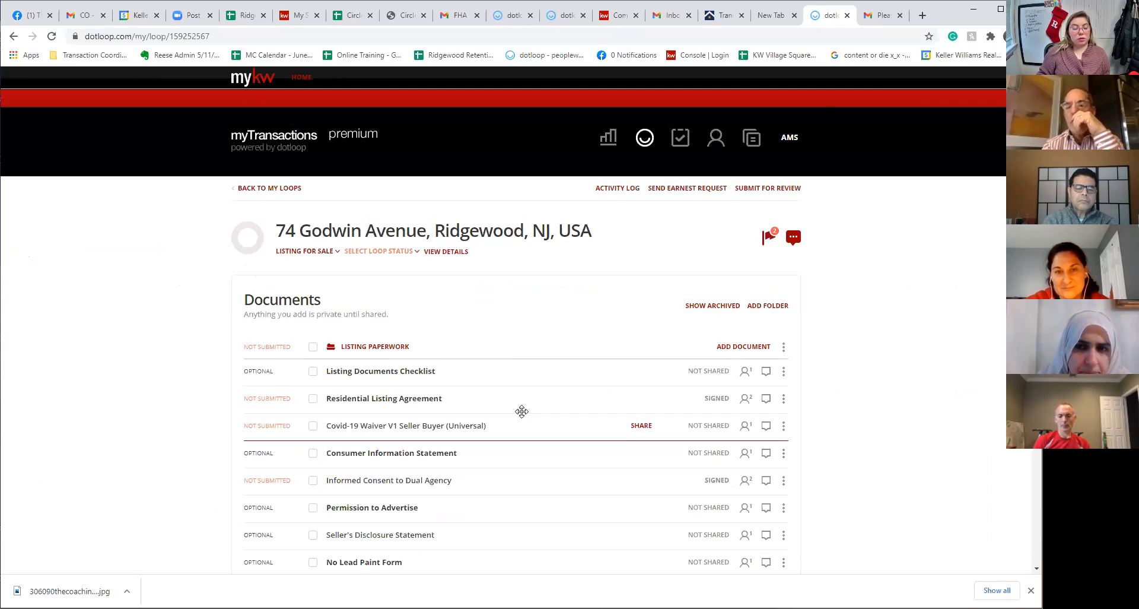
scroll(564, 300, down, 3)
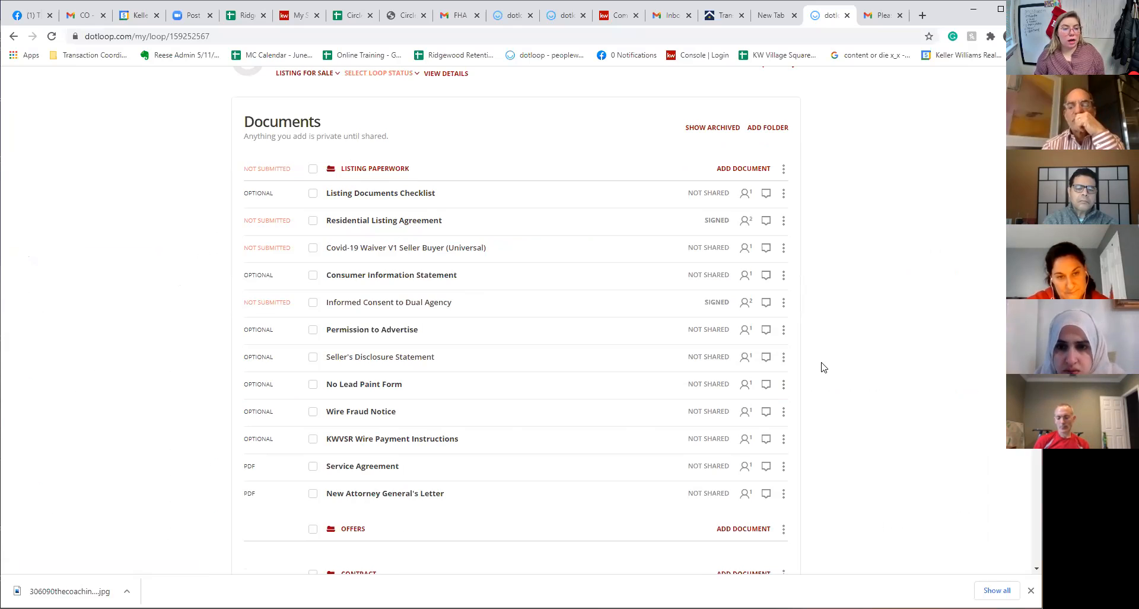
scroll(822, 368, up, 3)
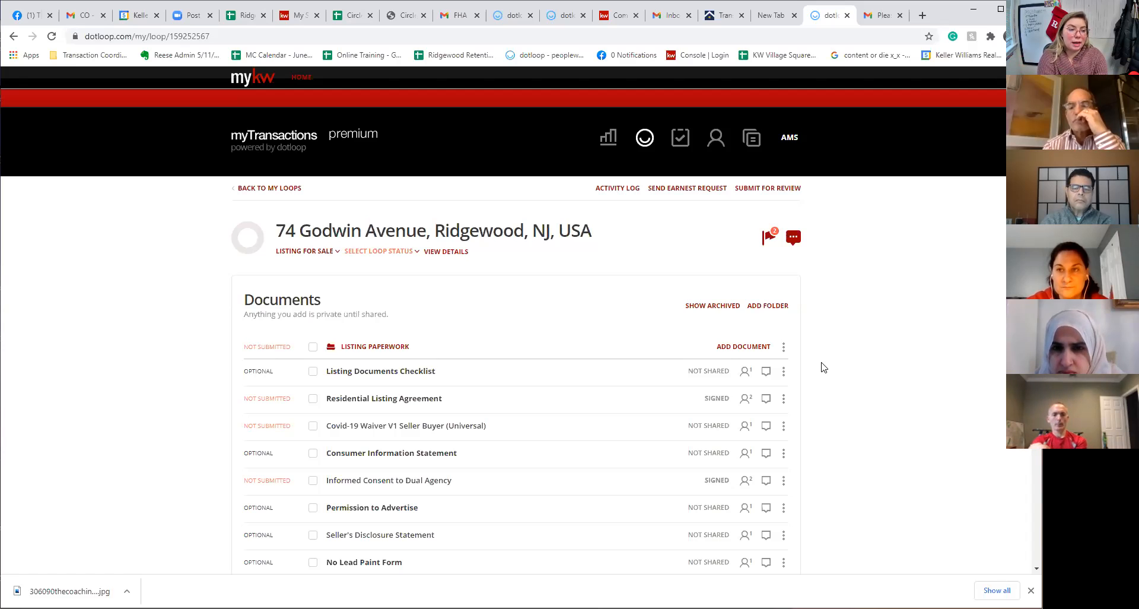
click(775, 189)
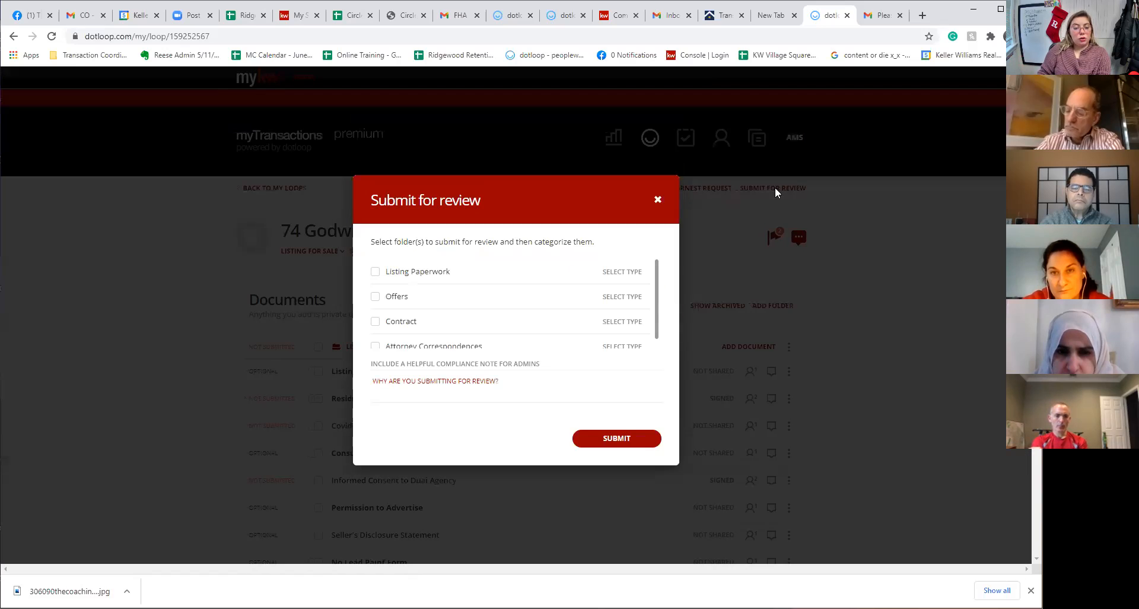
Tick the Listing Paperwork folder and set its type to Listing Paperwork
click(375, 272)
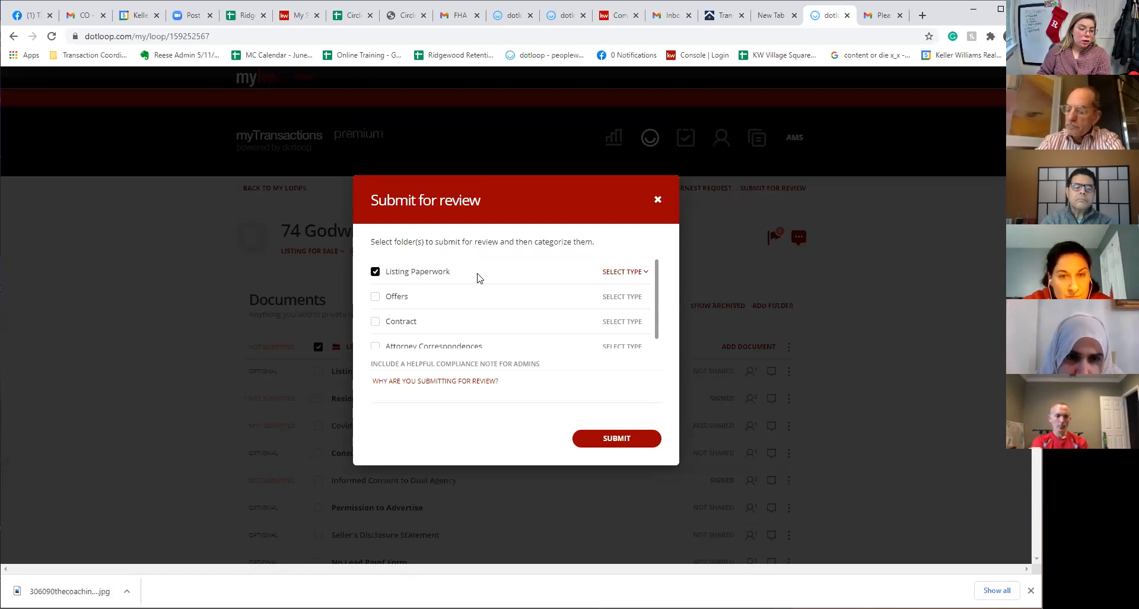
click(625, 272)
click(609, 326)
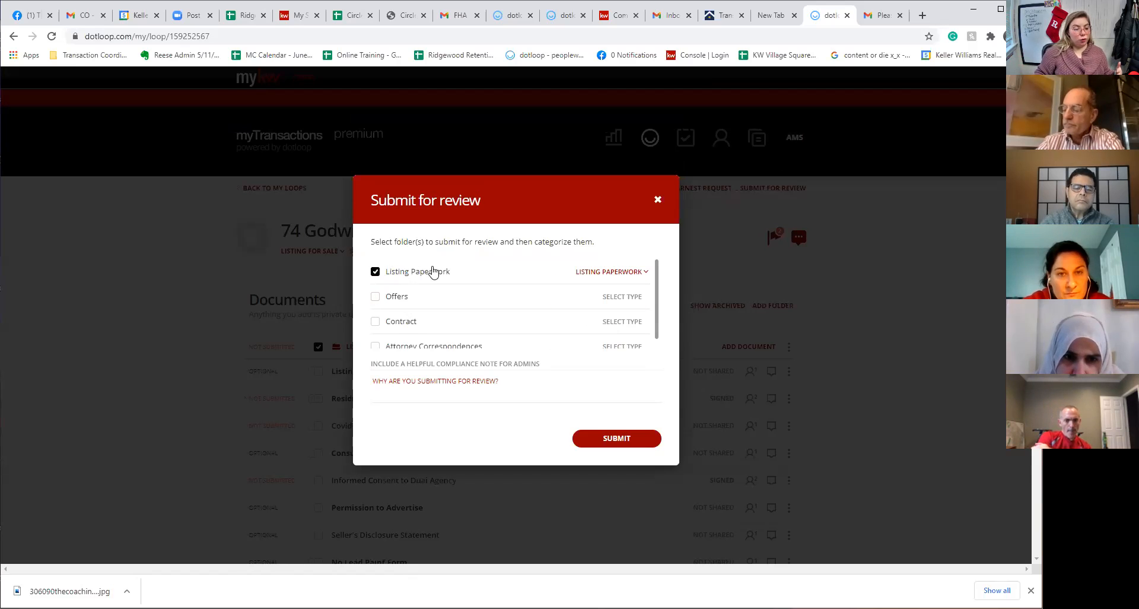
scroll(402, 312, down, 1)
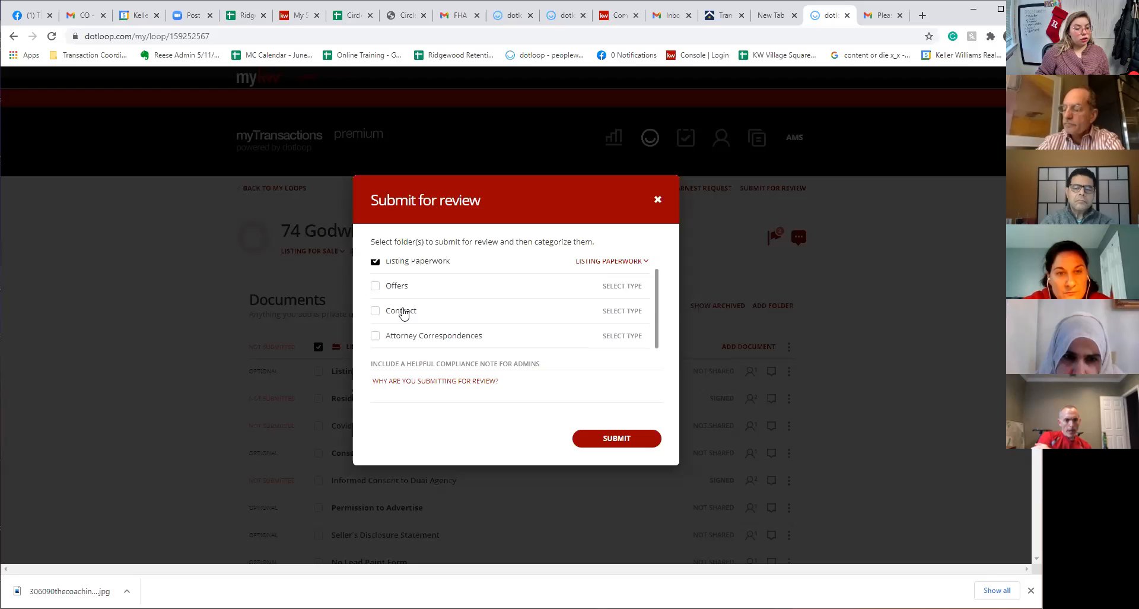
scroll(405, 318, up, 1)
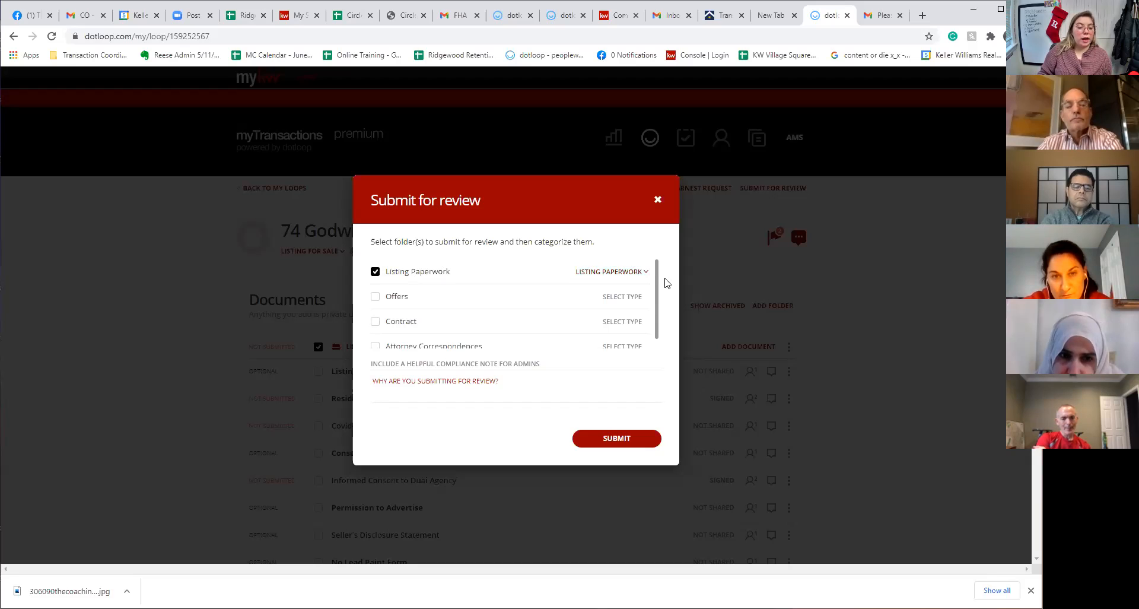
click(616, 275)
click(609, 324)
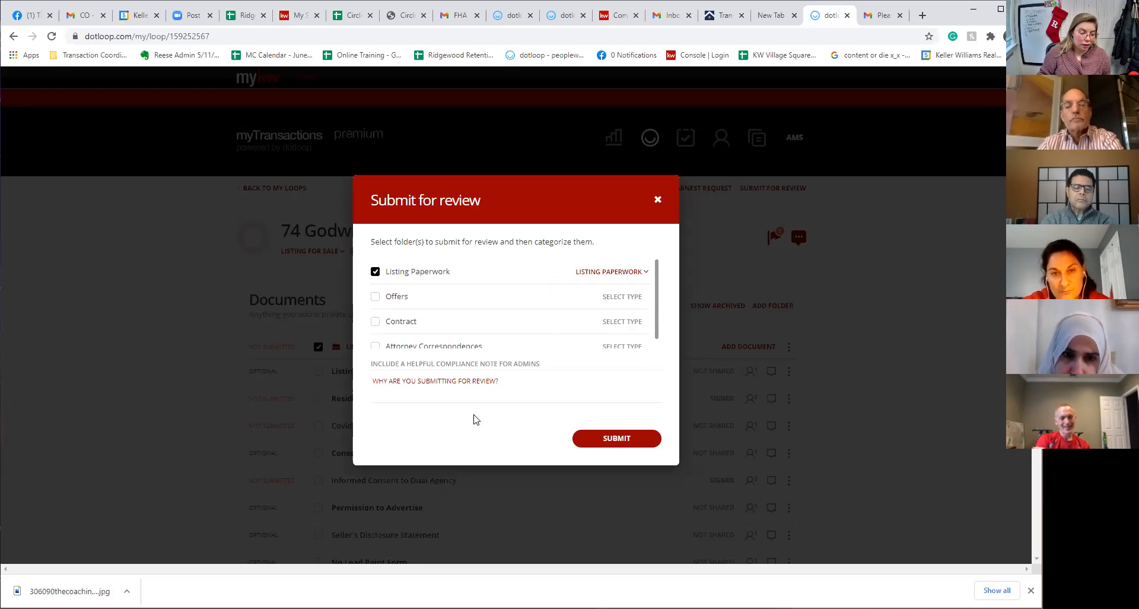
Click into the compliance note field, then close the dialog without submitting
drag(383, 360, 545, 368)
click(421, 393)
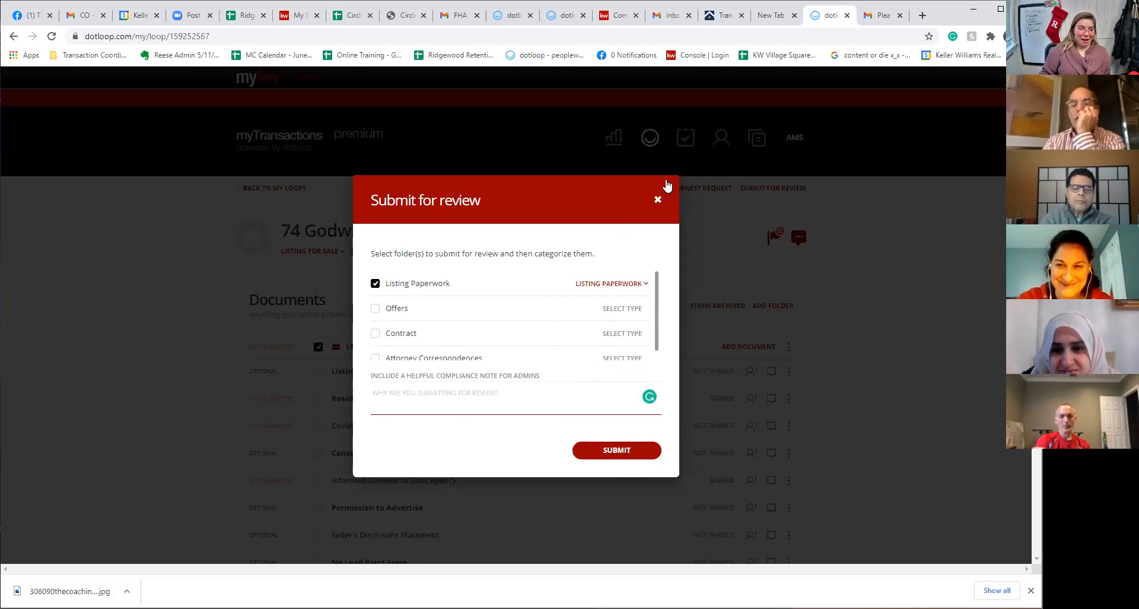
click(657, 200)
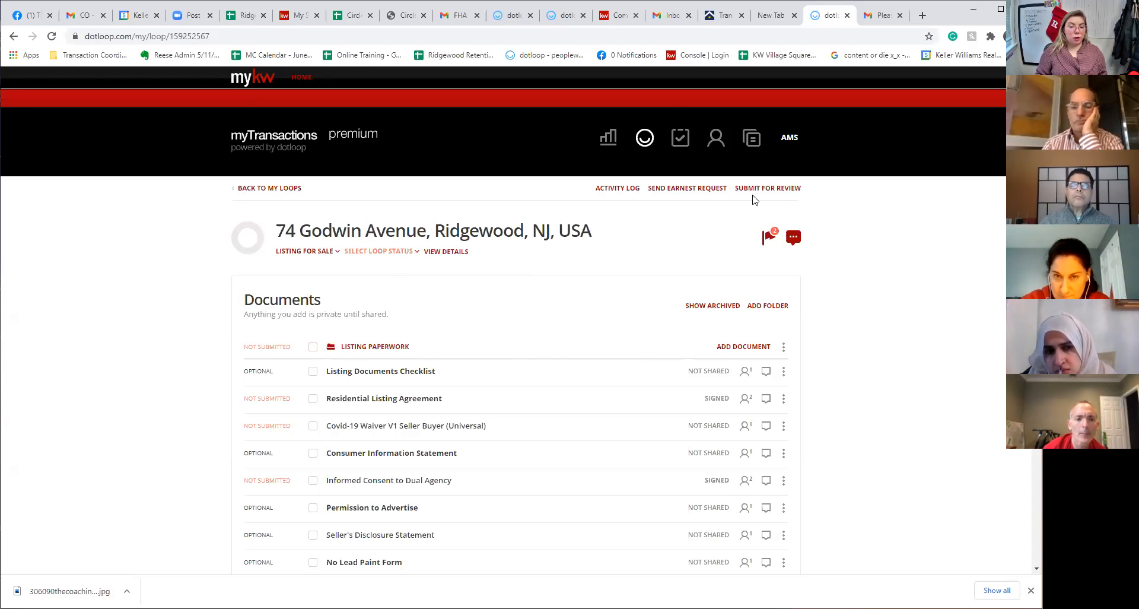
click(776, 188)
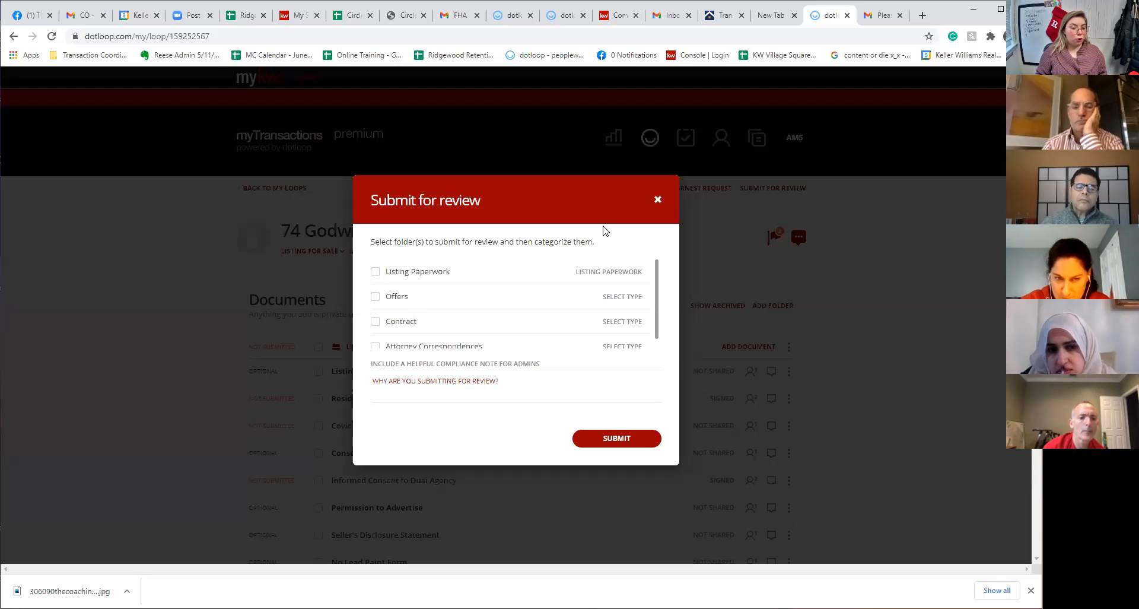
click(501, 377)
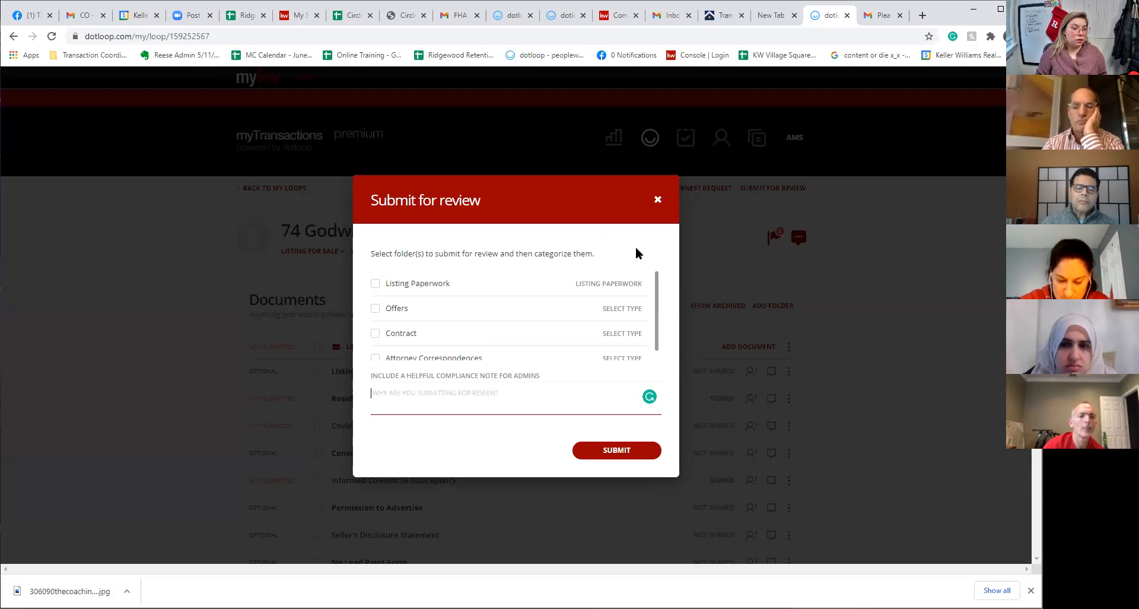
click(657, 199)
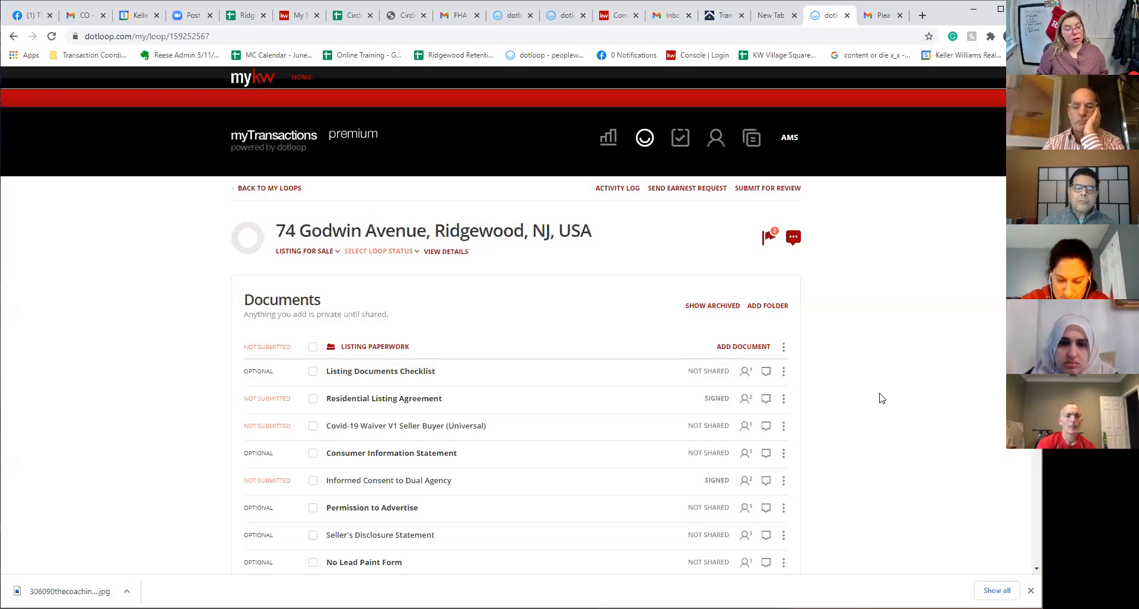
scroll(883, 399, down, 1)
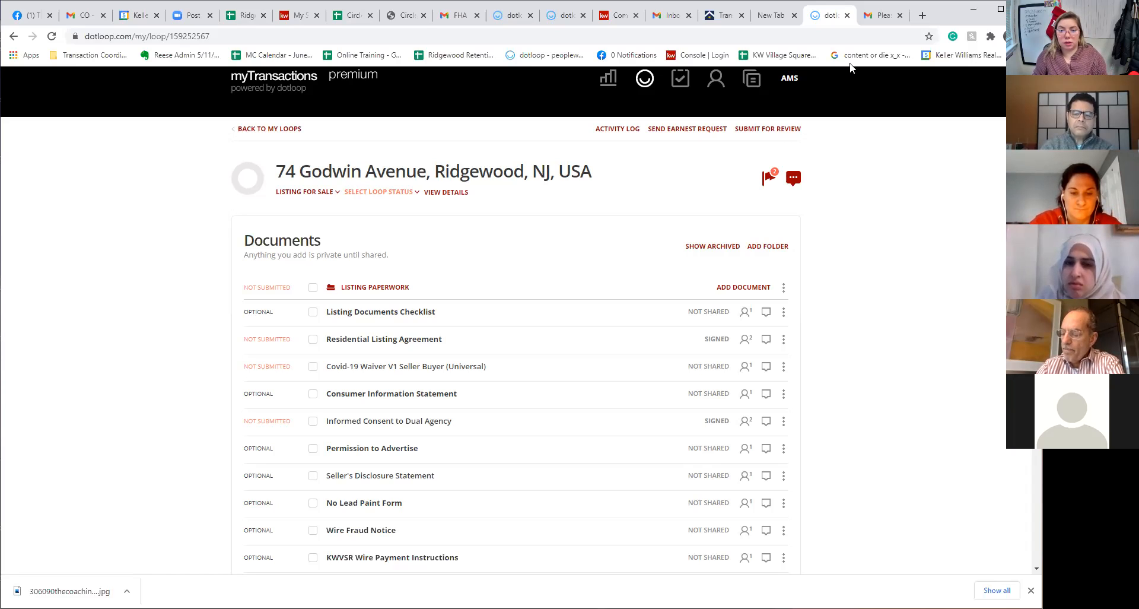
click(922, 15)
Load newjerseymls.com and log in with the saved member username
click(835, 33)
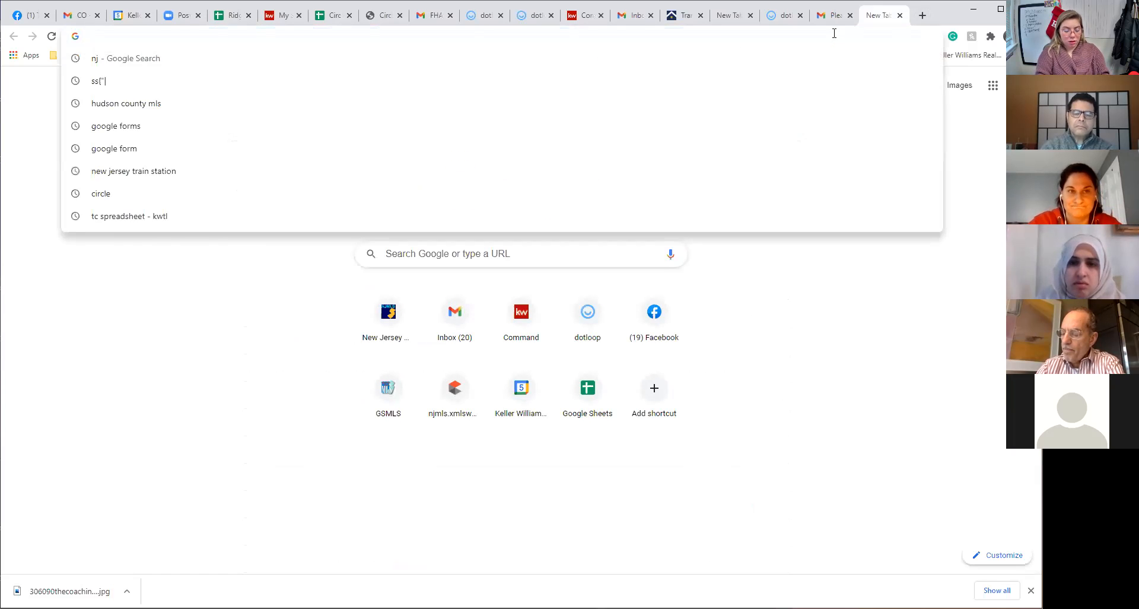
text(newjerseymls.com)
key(Return)
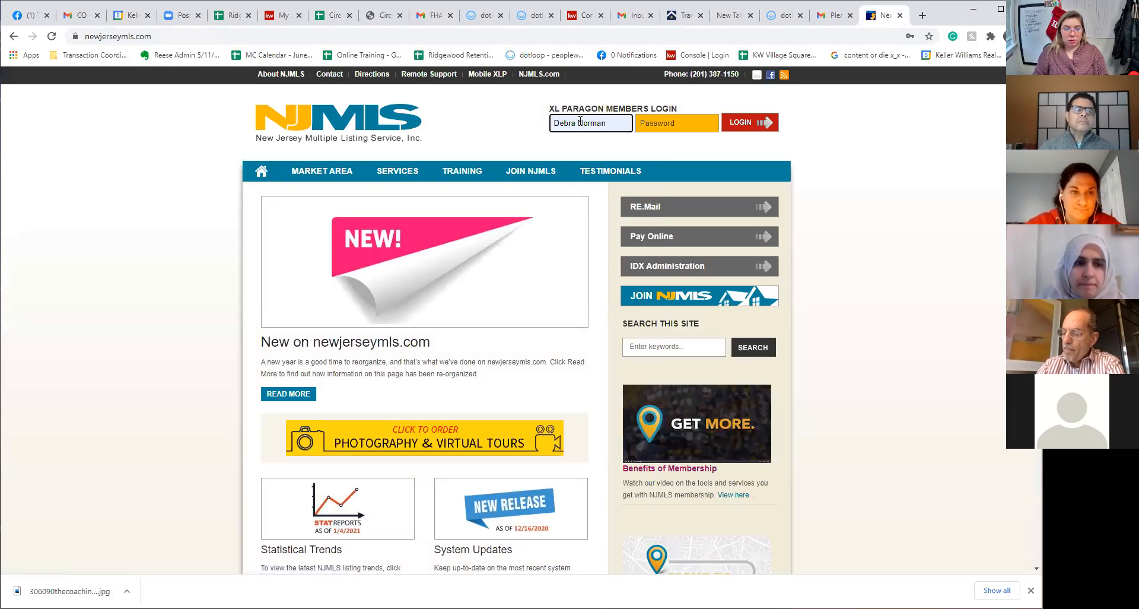
click(584, 128)
click(602, 289)
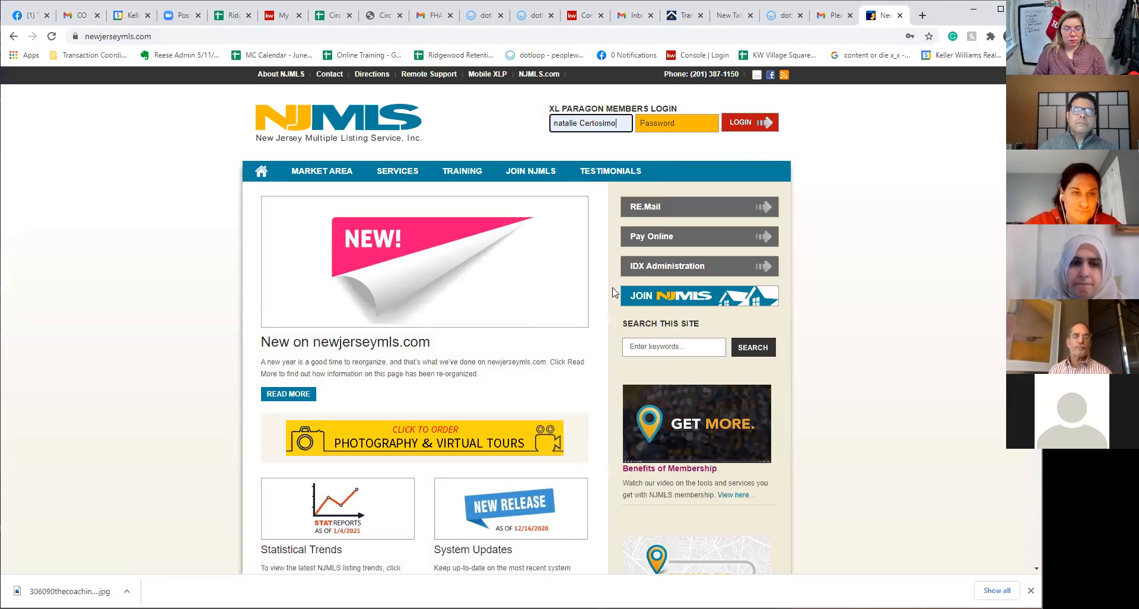
click(749, 123)
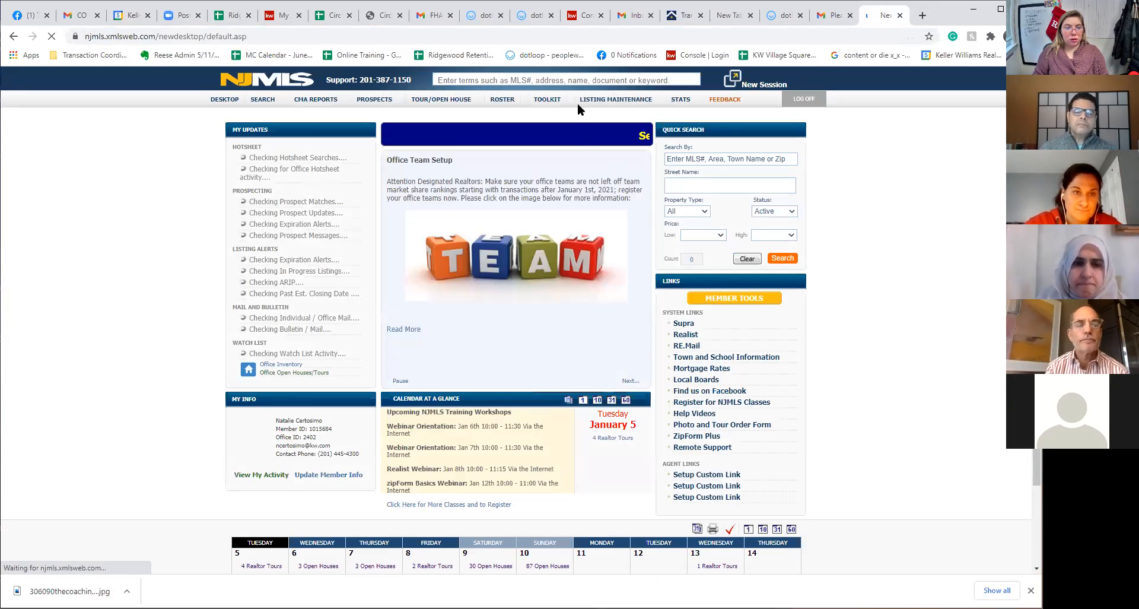
mouse_move(619, 97)
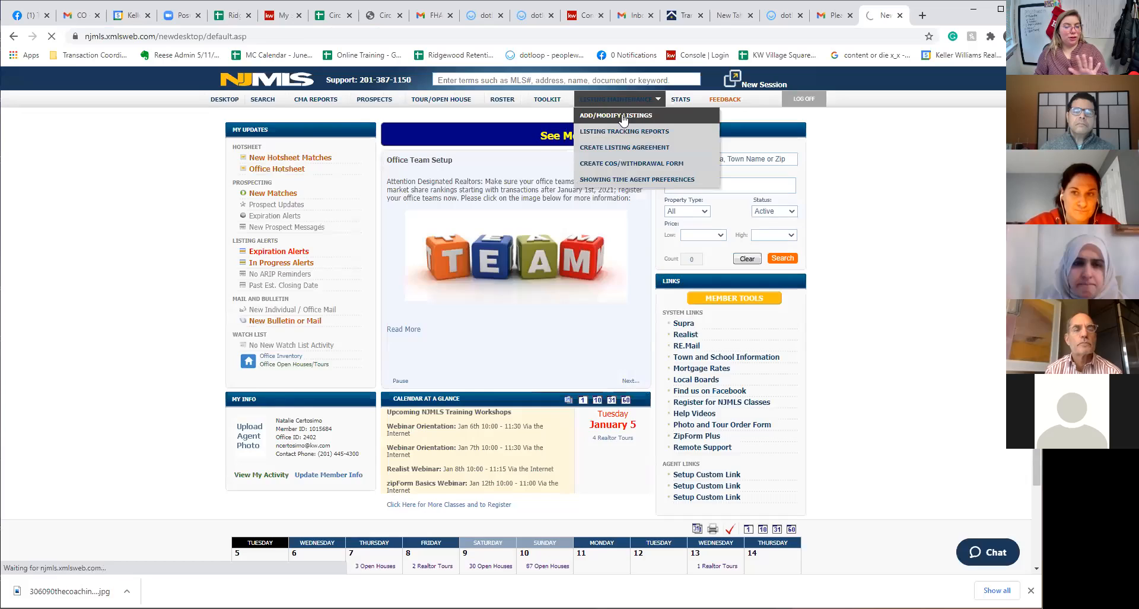
click(623, 119)
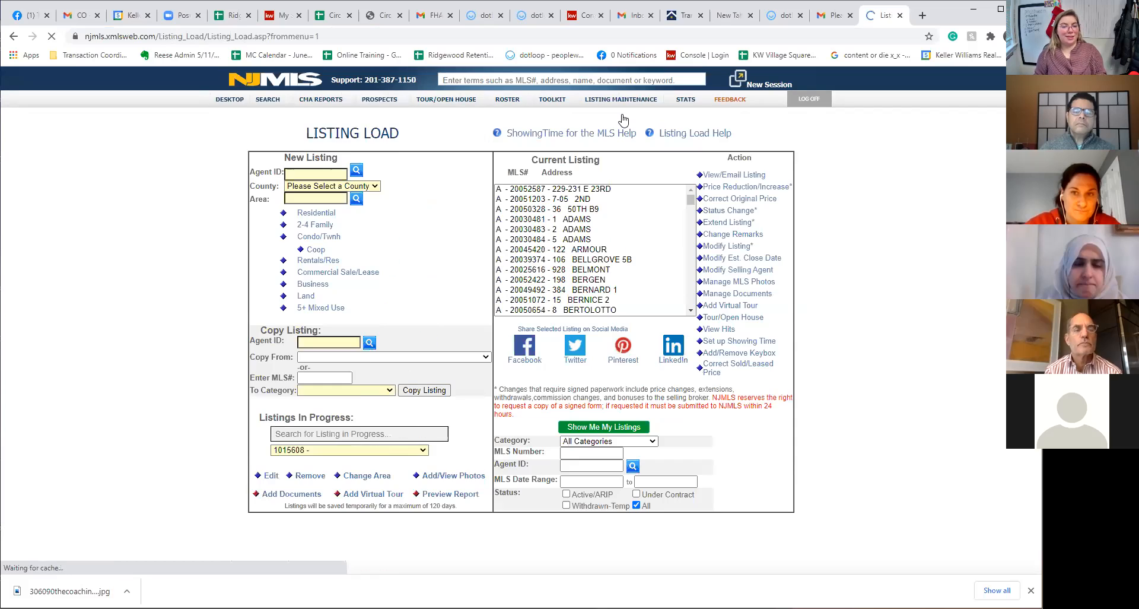
click(352, 450)
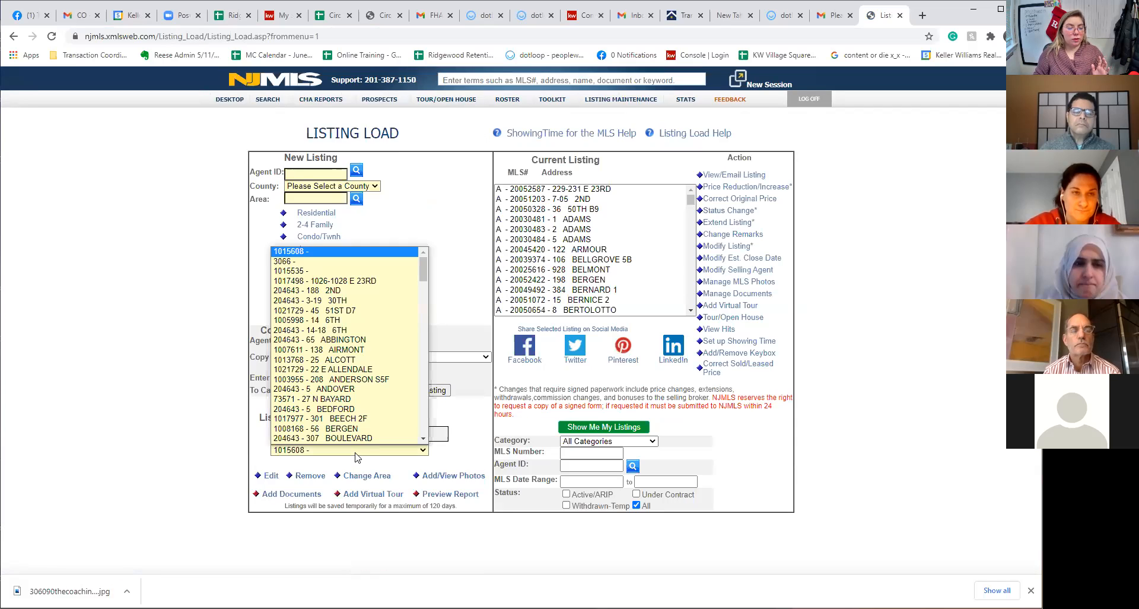
click(344, 291)
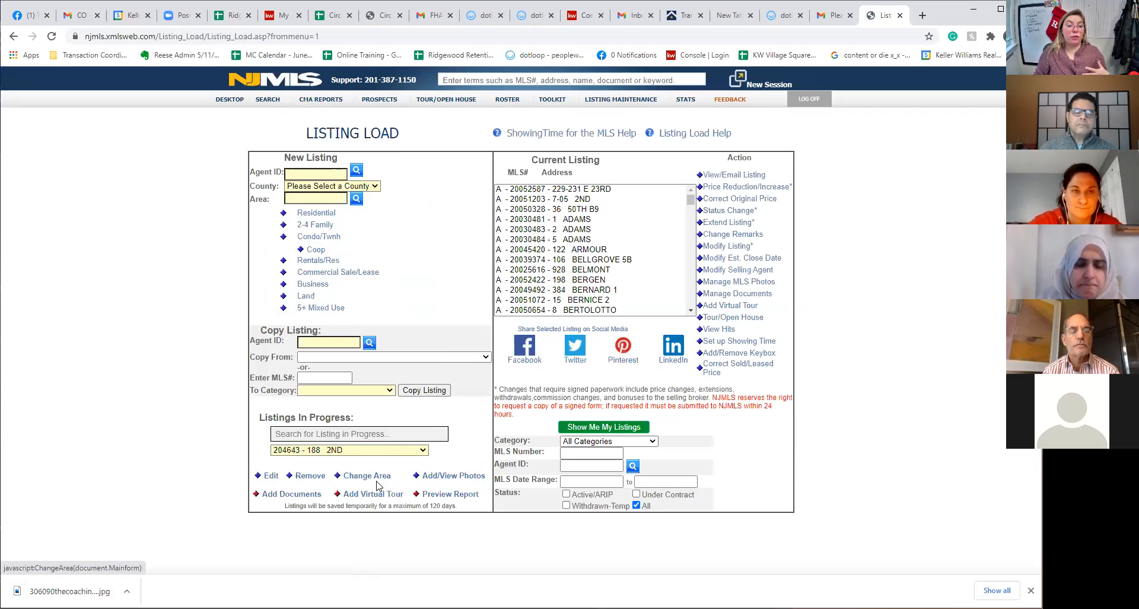
click(268, 475)
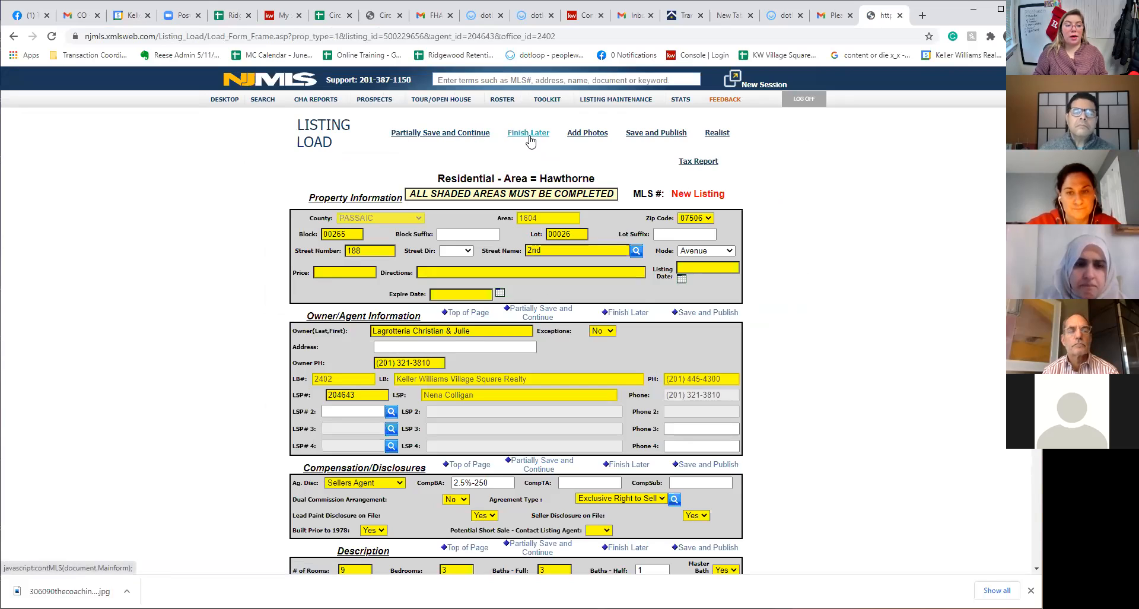
click(605, 117)
click(654, 102)
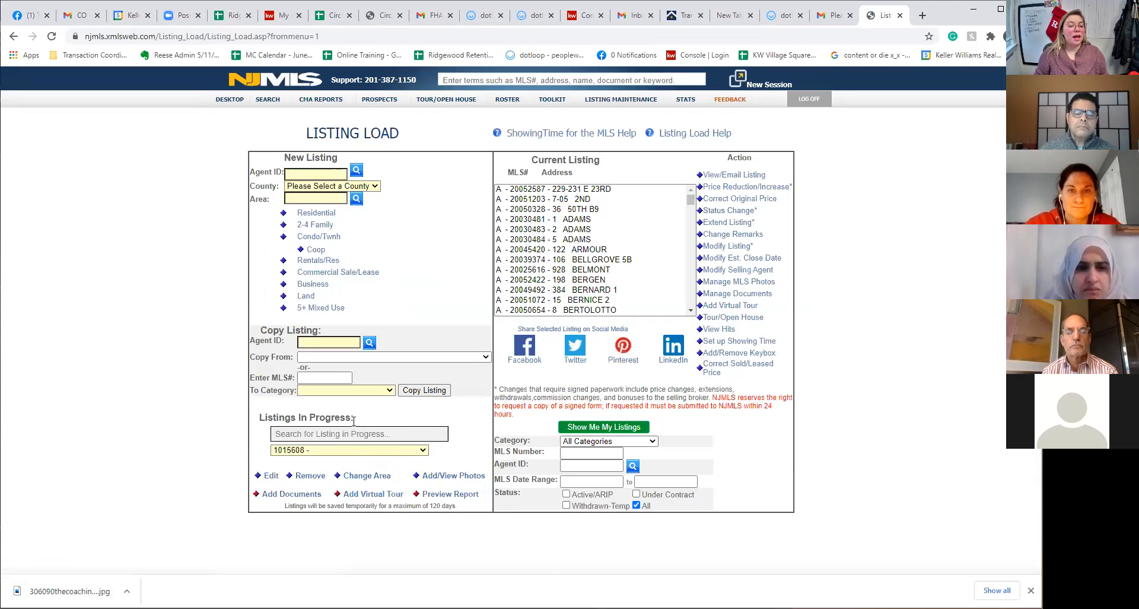
Go to Listing Maintenance > Create Listing Agreement to see agreements in progress
drag(265, 413, 365, 418)
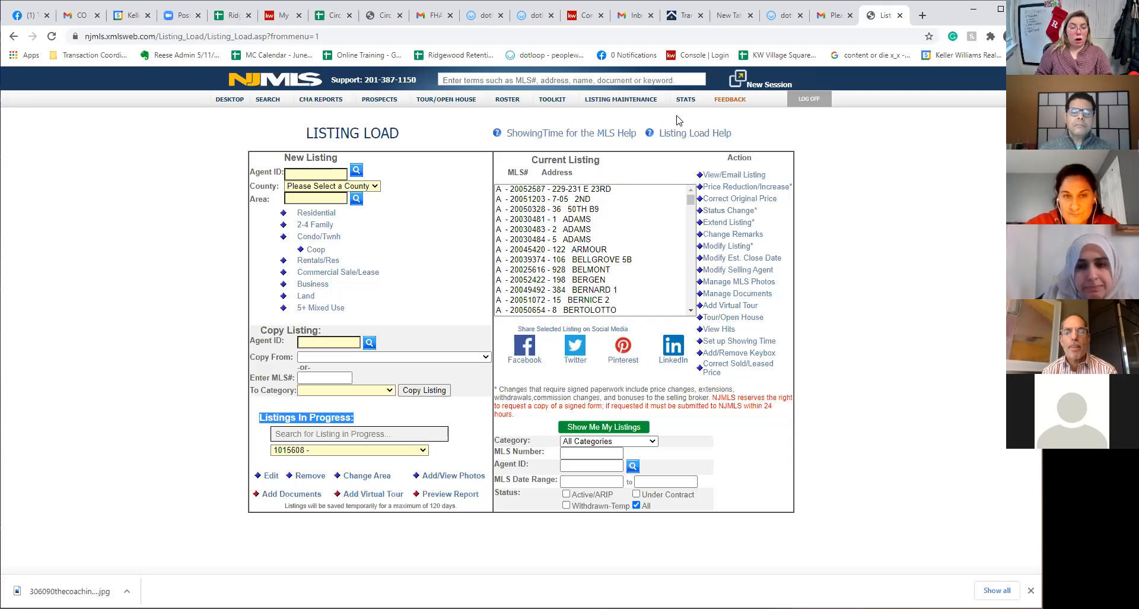
mouse_move(630, 97)
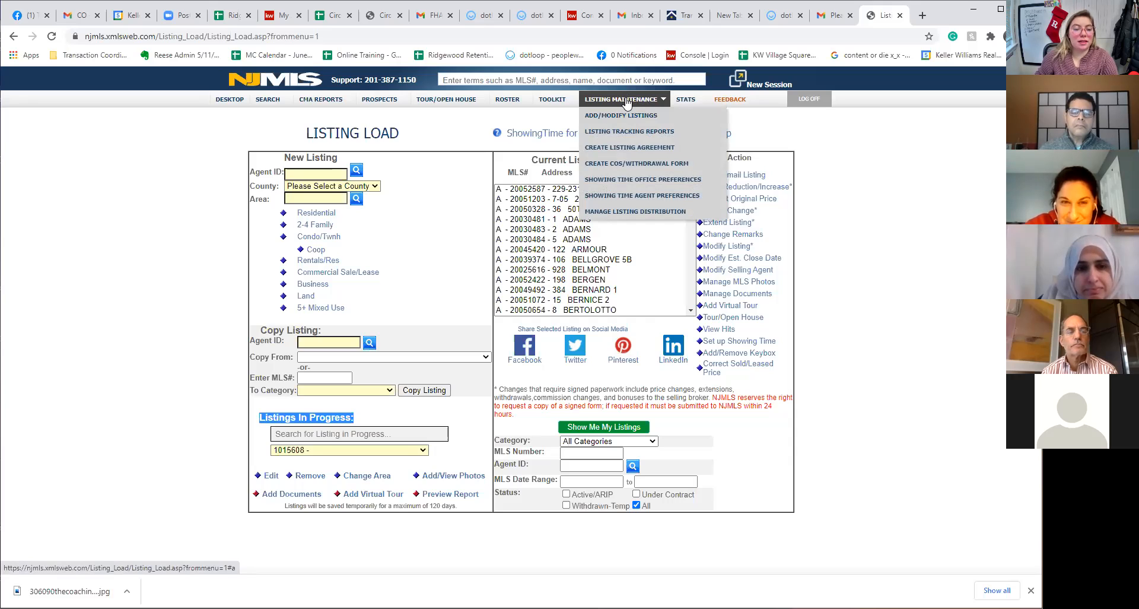
click(652, 150)
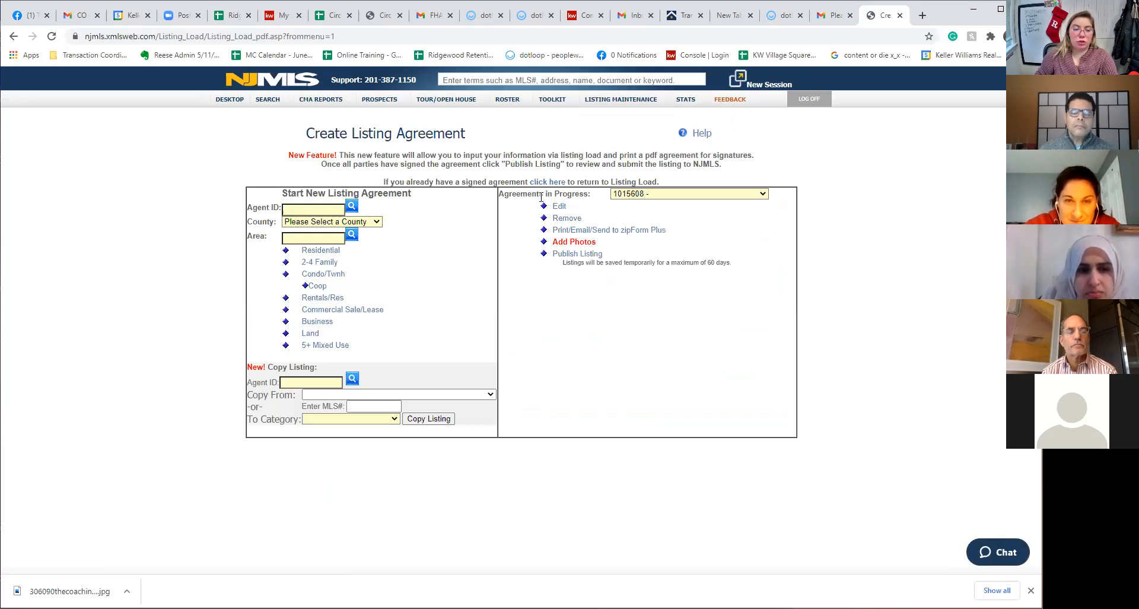
drag(552, 196, 709, 198)
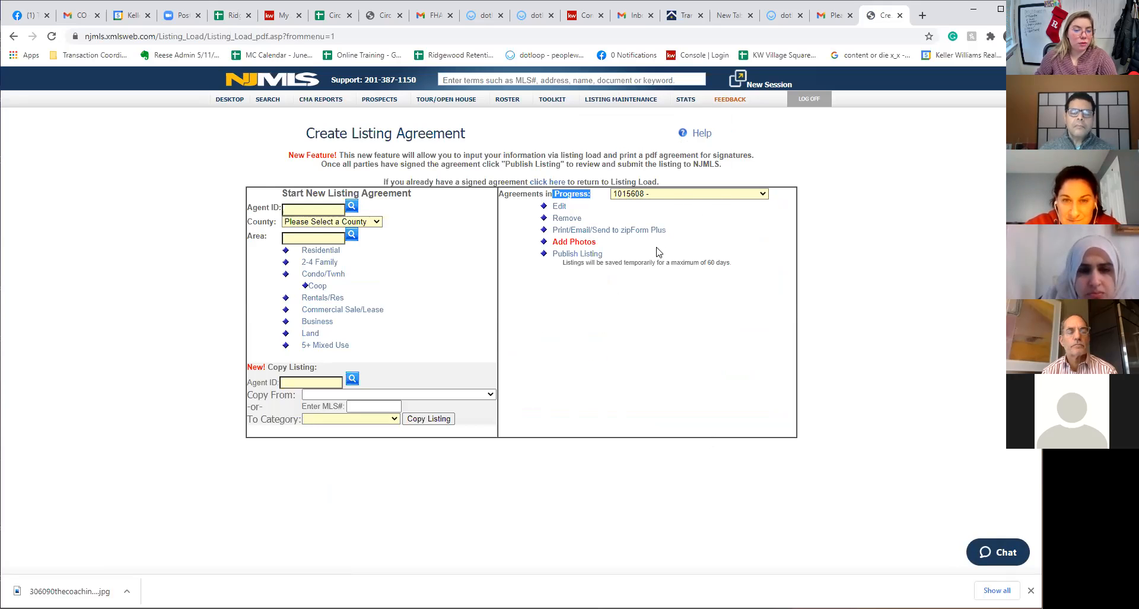
Open the listing agreement's Print/Email PDF form and enter 5 as the broker's compensation
click(612, 233)
click(495, 265)
text(5)
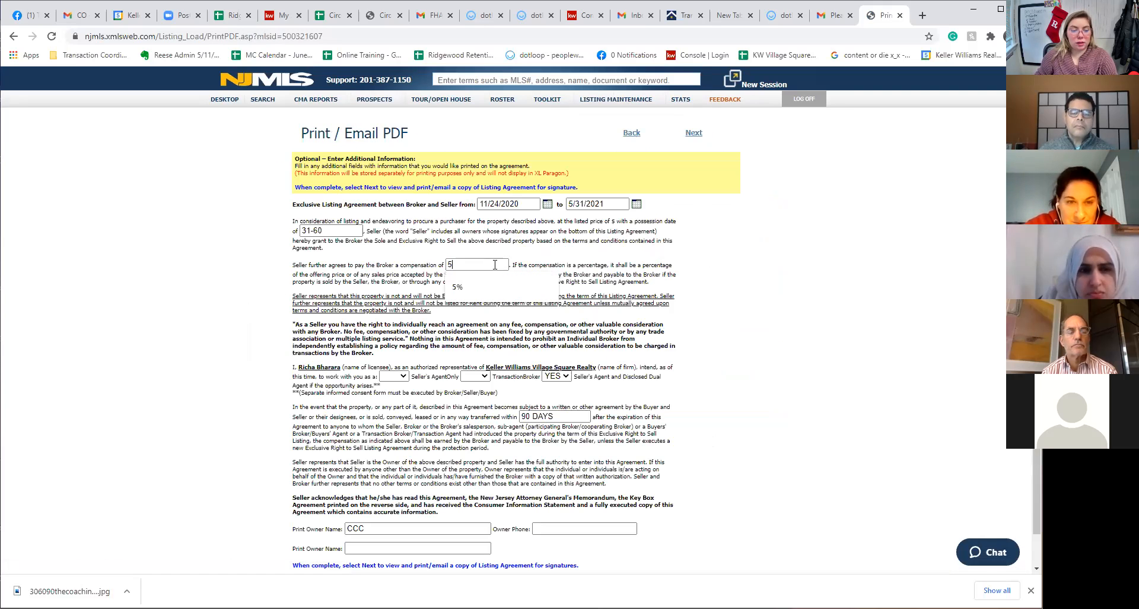
click(395, 264)
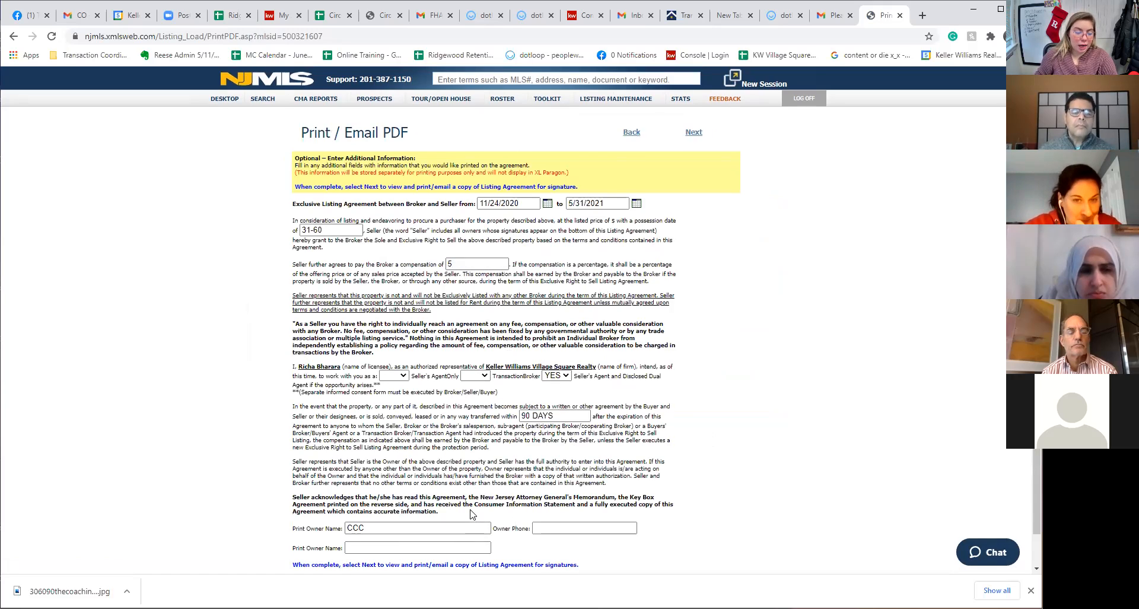
scroll(368, 552, down, 1)
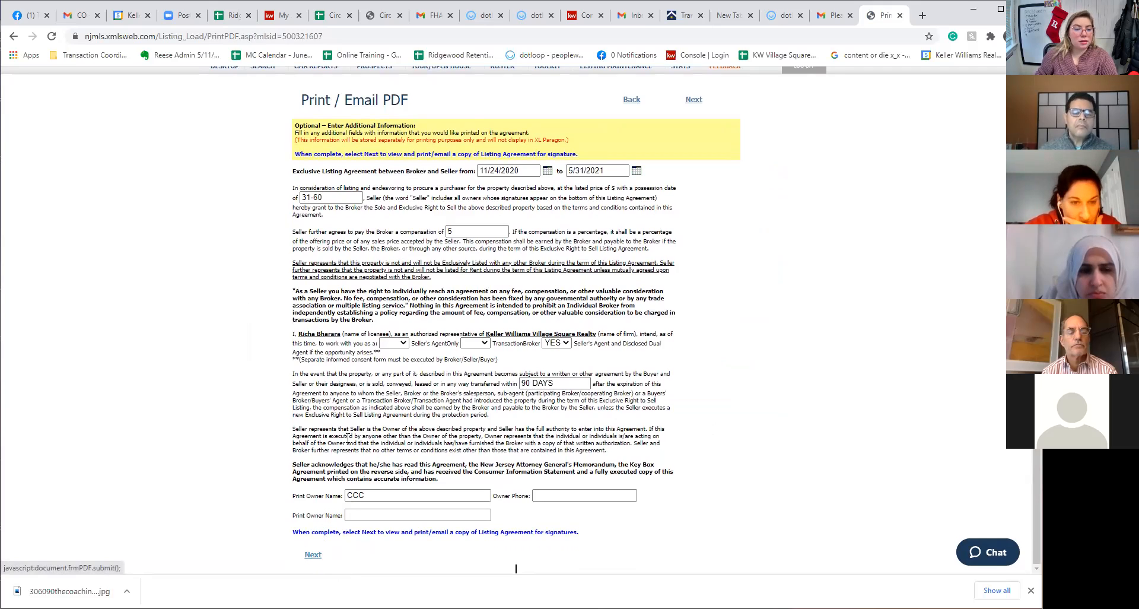
scroll(556, 397, up, 1)
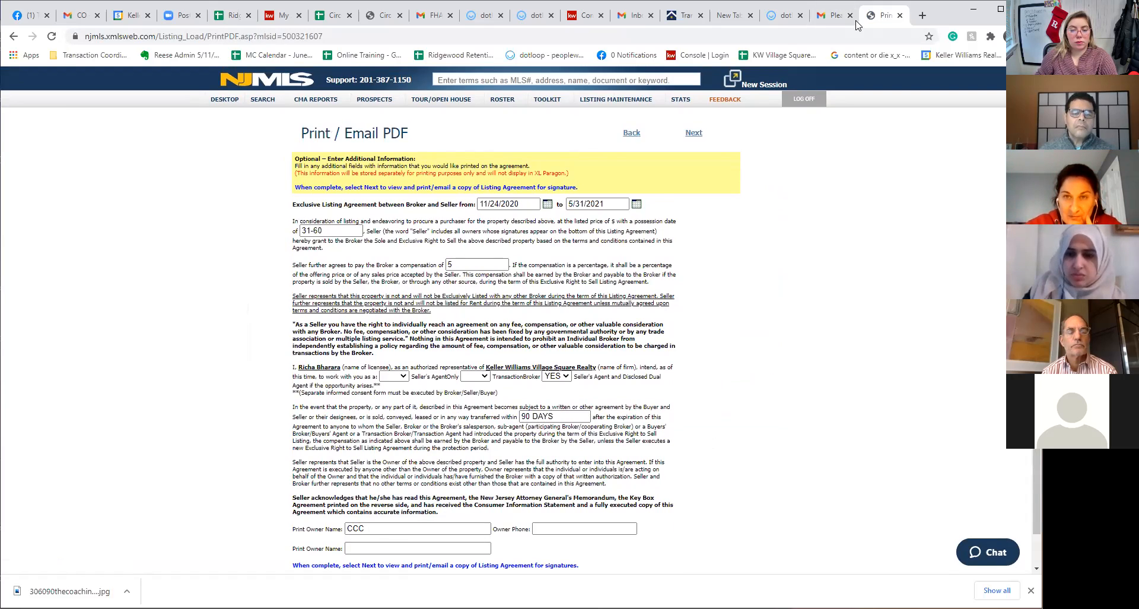
click(782, 17)
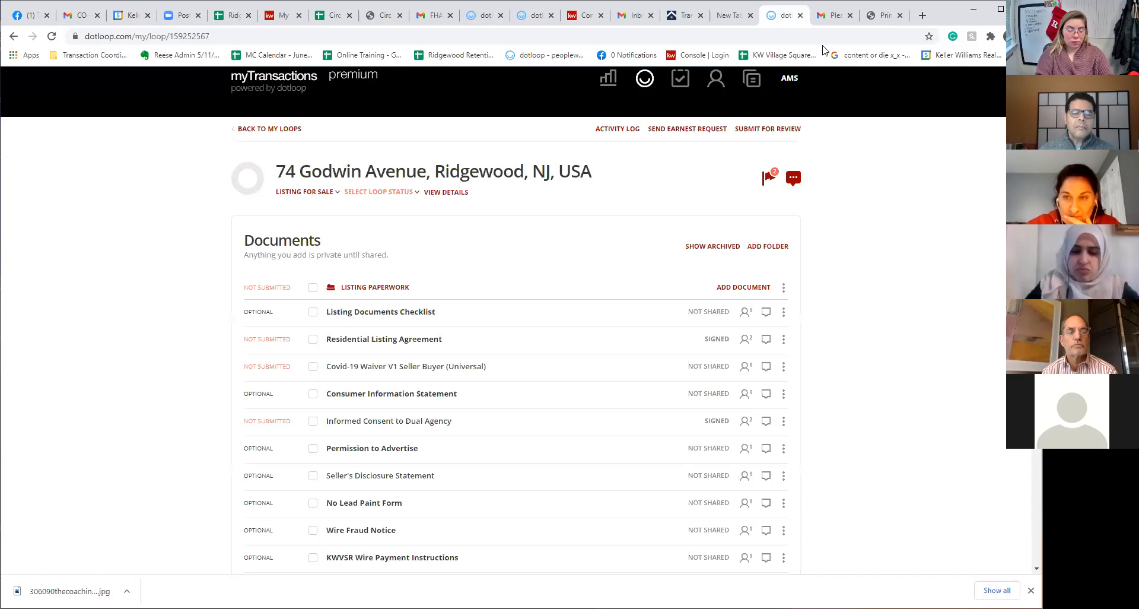